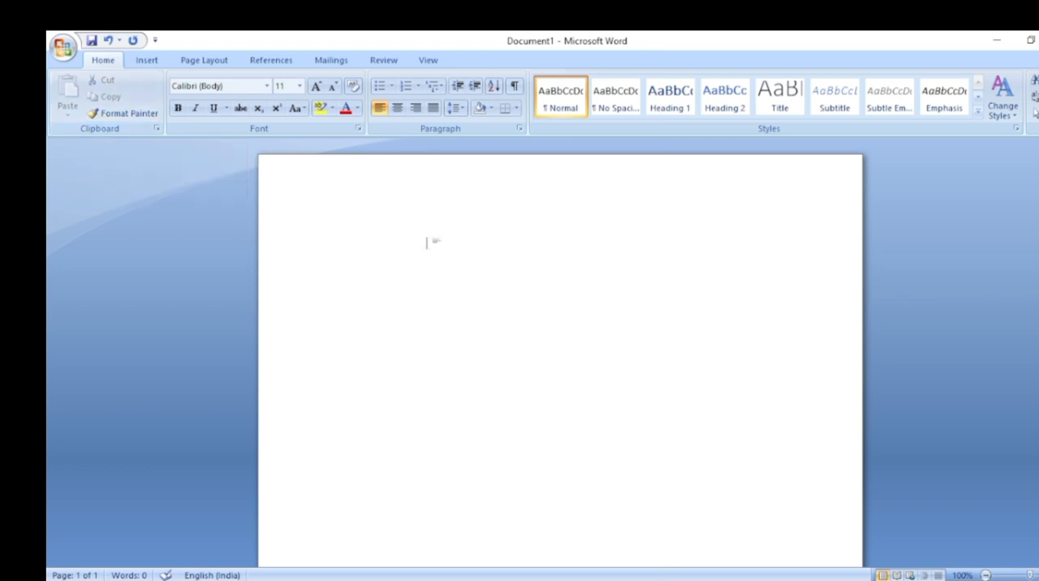
# Fill the blank document with sample paragraphs using the =rand() function
pyautogui.write('=rand()')
pyautogui.press('Return')
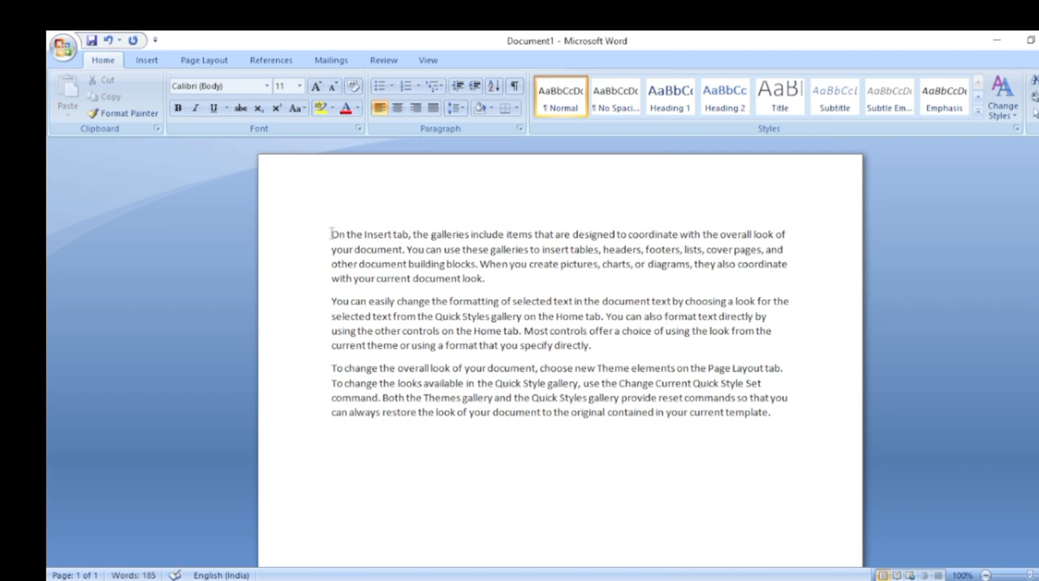
# Move the first paragraph, starting "On the Insert tab", to a new line at the end of the document by cutting and pasting
pyautogui.moveTo(331, 234); pyautogui.dragTo(517, 284)
pyautogui.hotkey('ctrl', 'c')
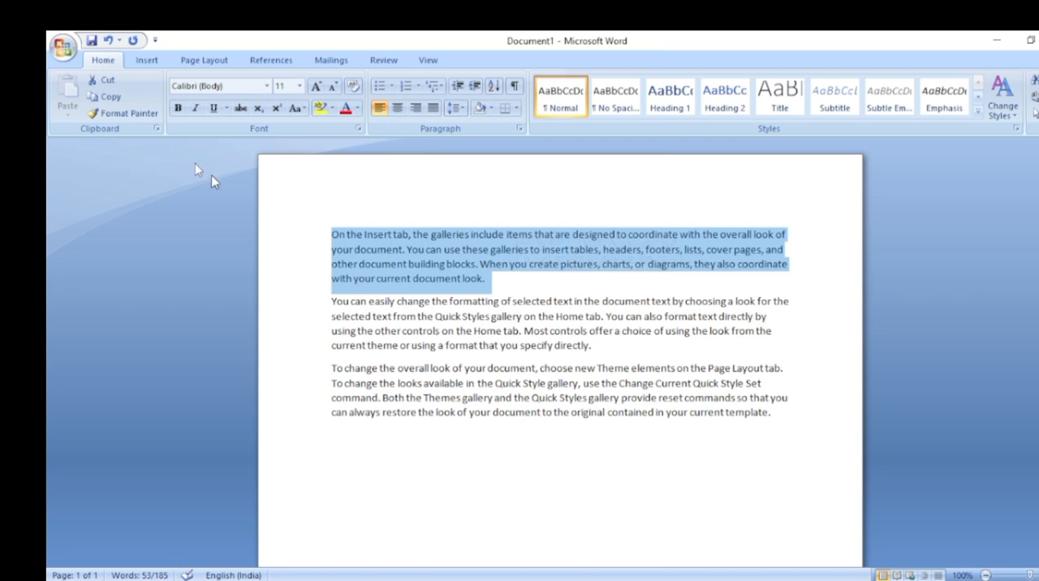
pyautogui.click(105, 81)
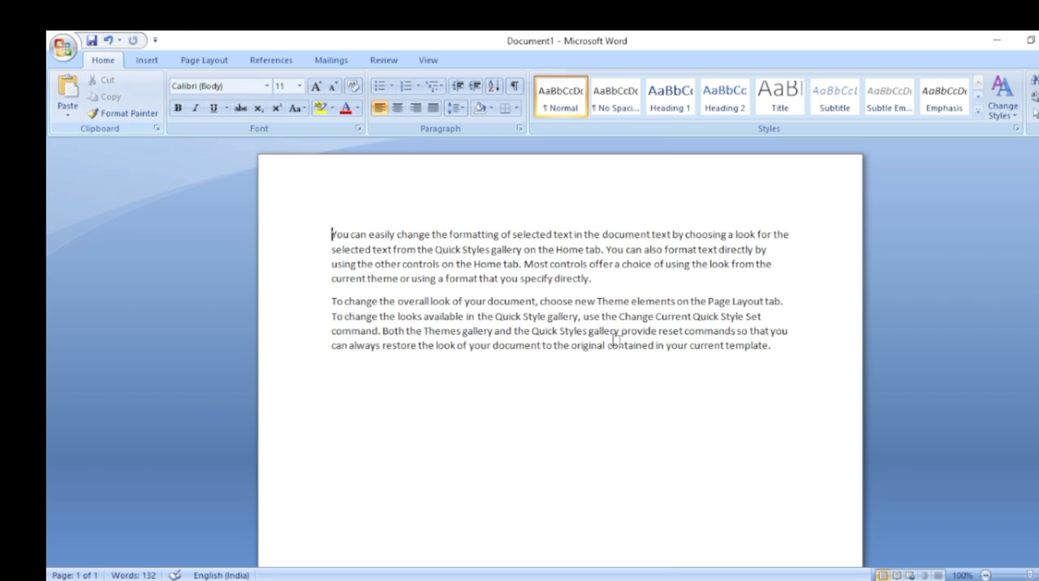
pyautogui.click(774, 346)
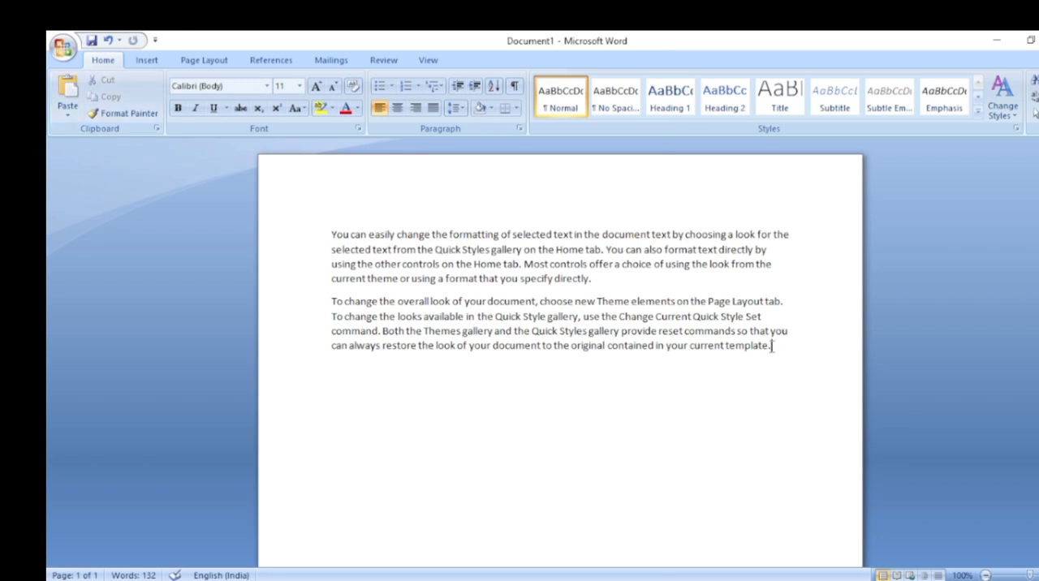
pyautogui.press('Return')
pyautogui.click(67, 94)
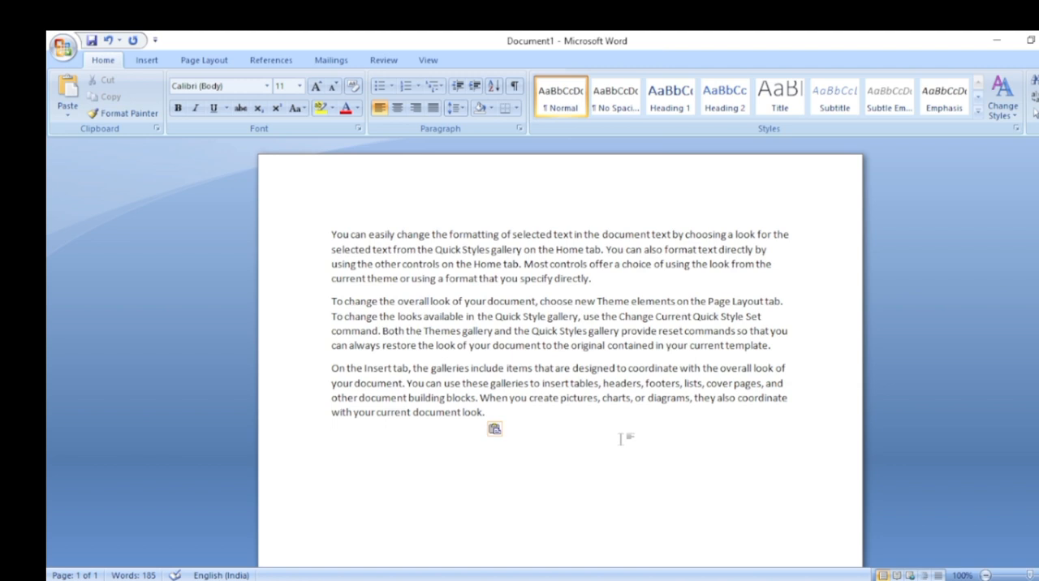
# Copy the opening words "You can" and paste them on a new line below the last paragraph
pyautogui.moveTo(328, 234); pyautogui.dragTo(367, 237)
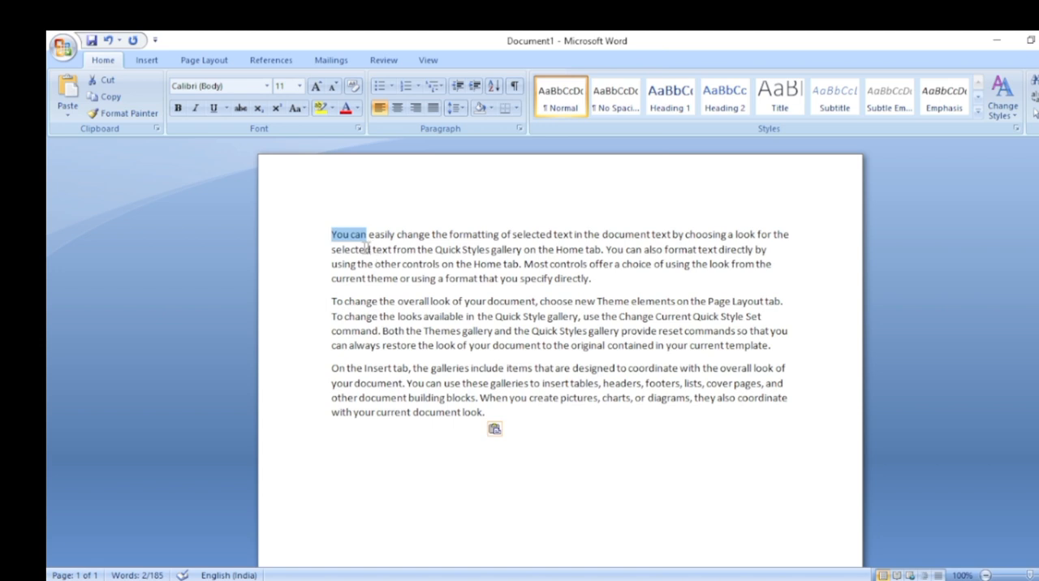
pyautogui.click(112, 99)
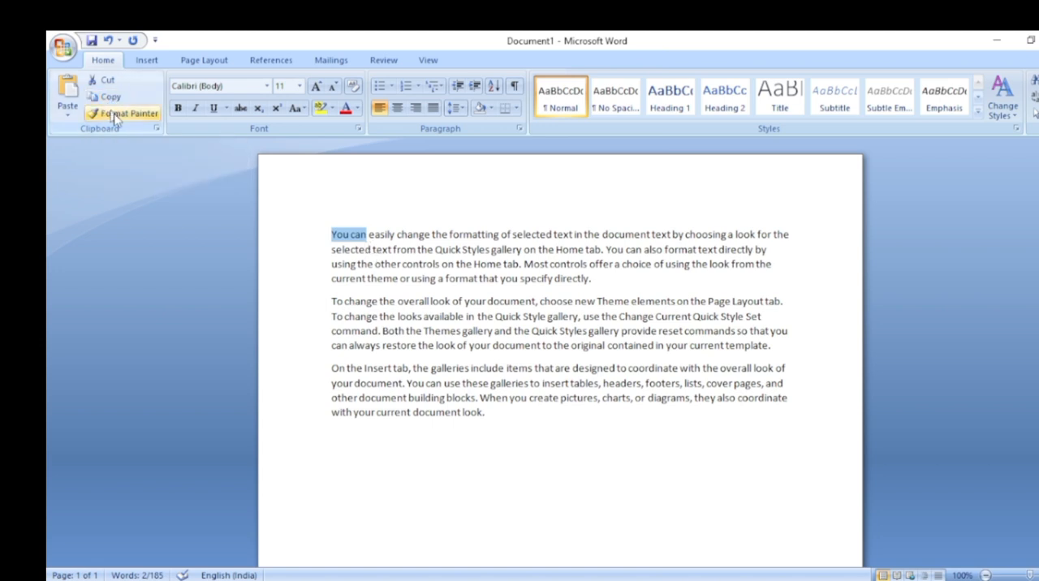
pyautogui.click(486, 415)
pyautogui.press('Return')
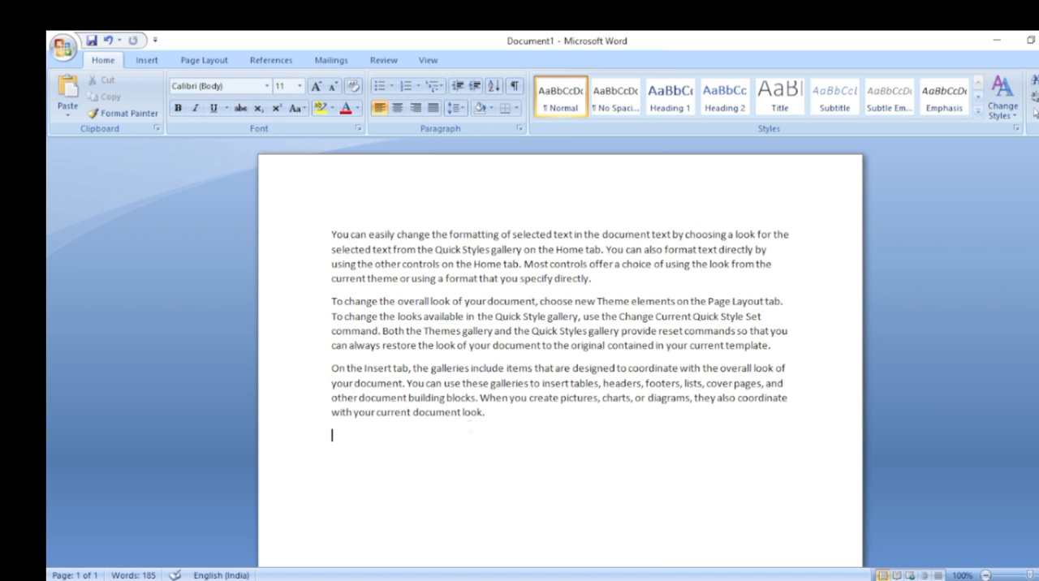
pyautogui.click(68, 95)
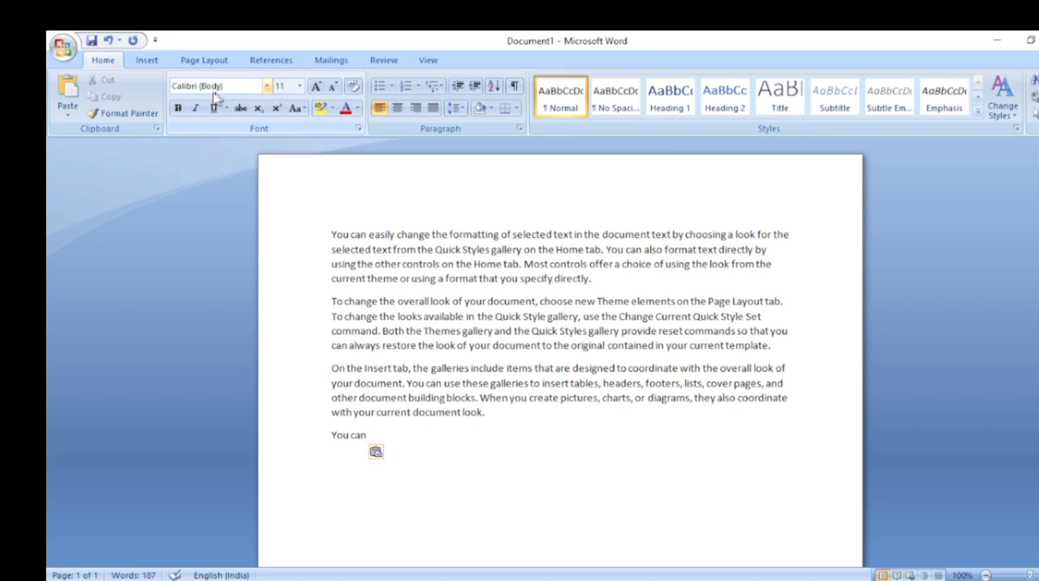
# Try the Arial Black font by adding "fksdfklkf" after the final "You can", and undo it
pyautogui.click(267, 86)
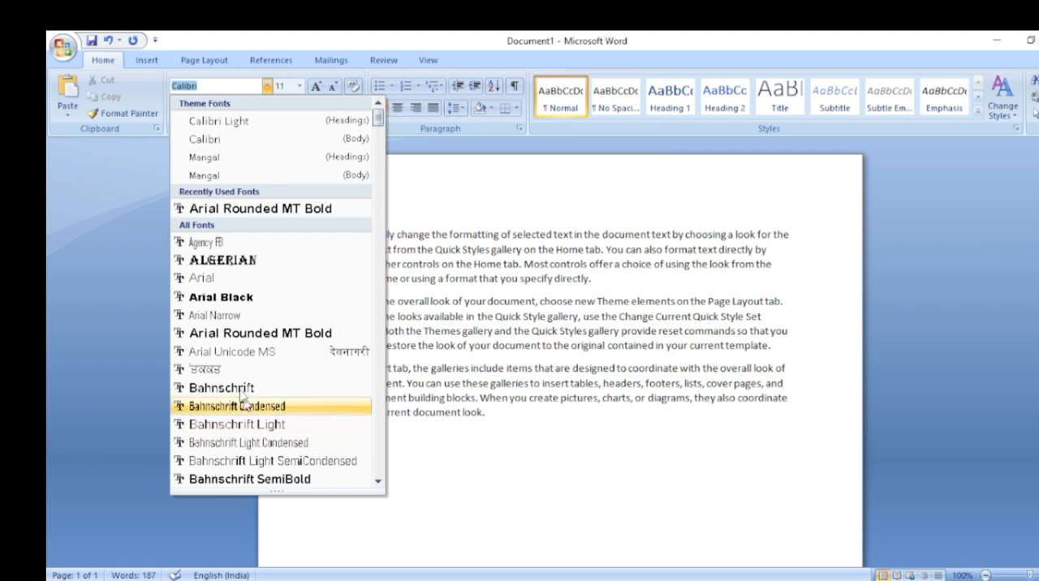
pyautogui.click(219, 299)
pyautogui.write('fksdfklkf')
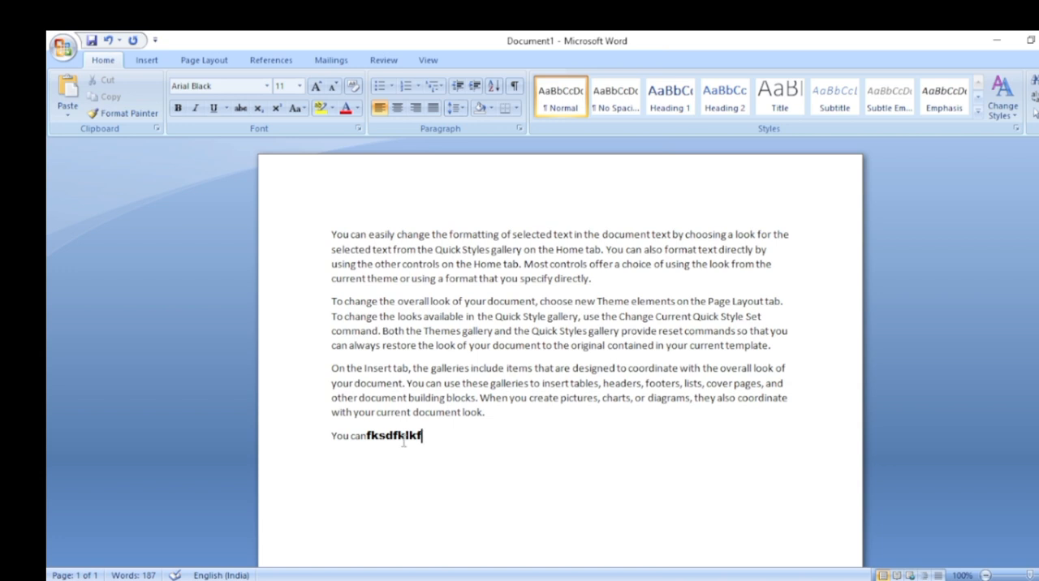
pyautogui.hotkey('ctrl', 'z')
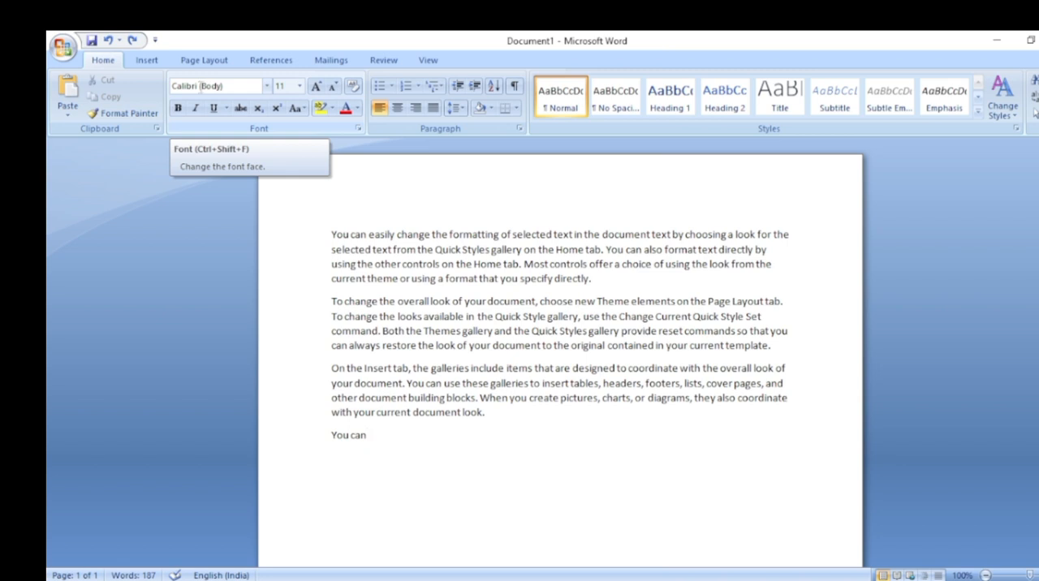
# Select the final line "You can" and set its font size to 28
pyautogui.click(300, 87)
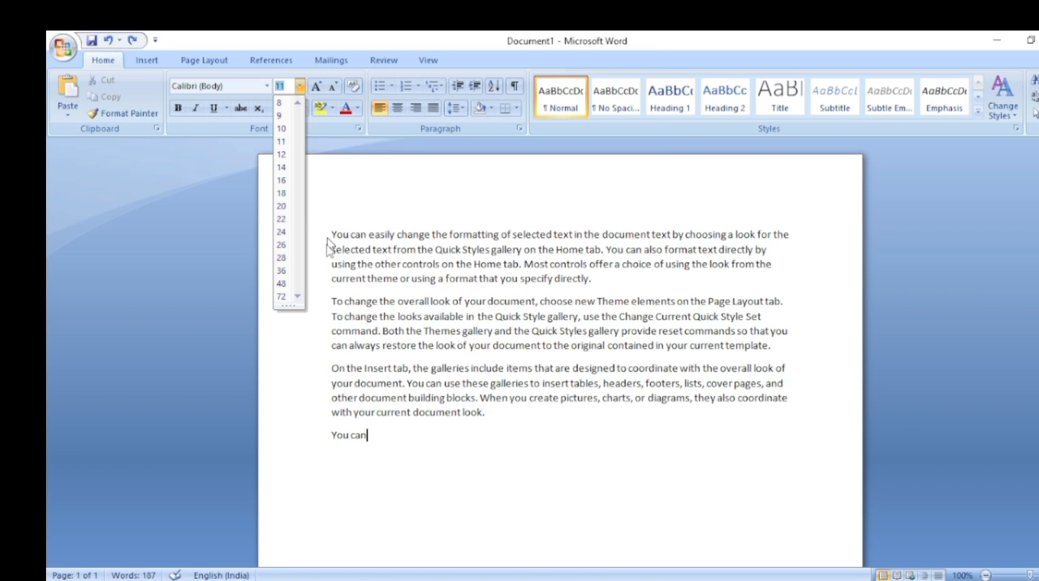
pyautogui.click(357, 435)
pyautogui.moveTo(369, 435); pyautogui.dragTo(331, 447)
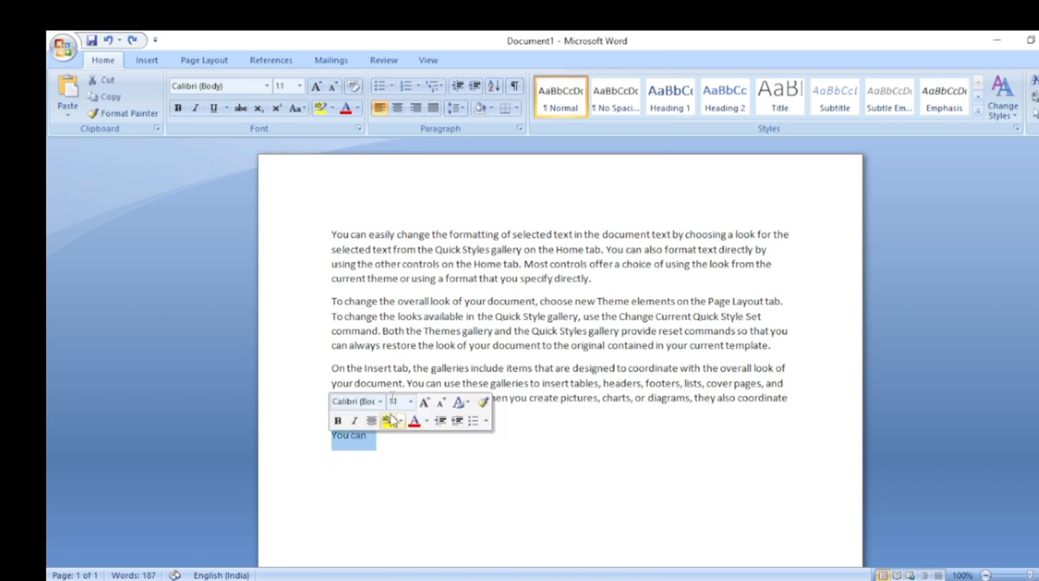
pyautogui.click(300, 86)
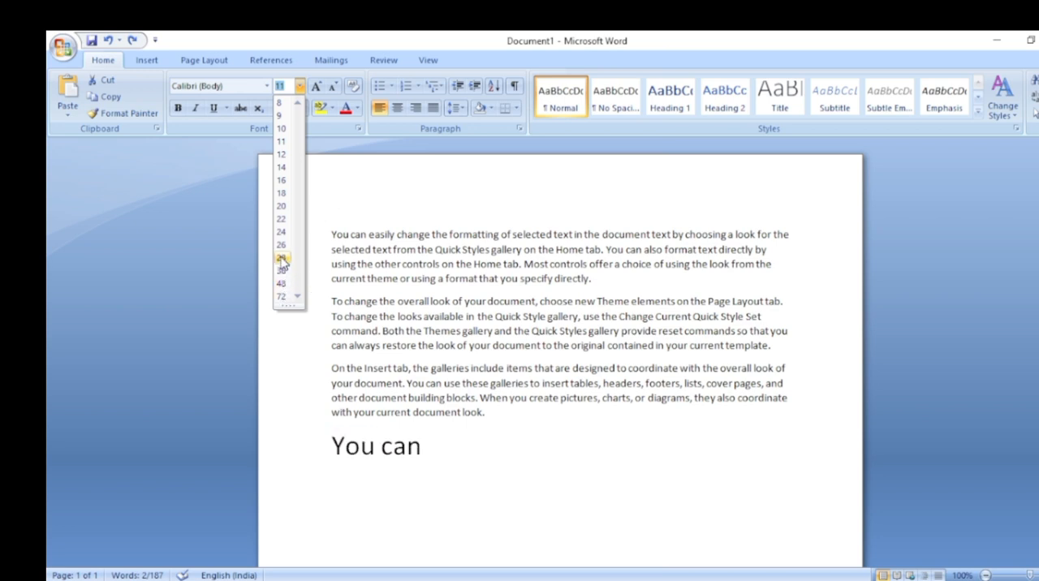
pyautogui.click(282, 258)
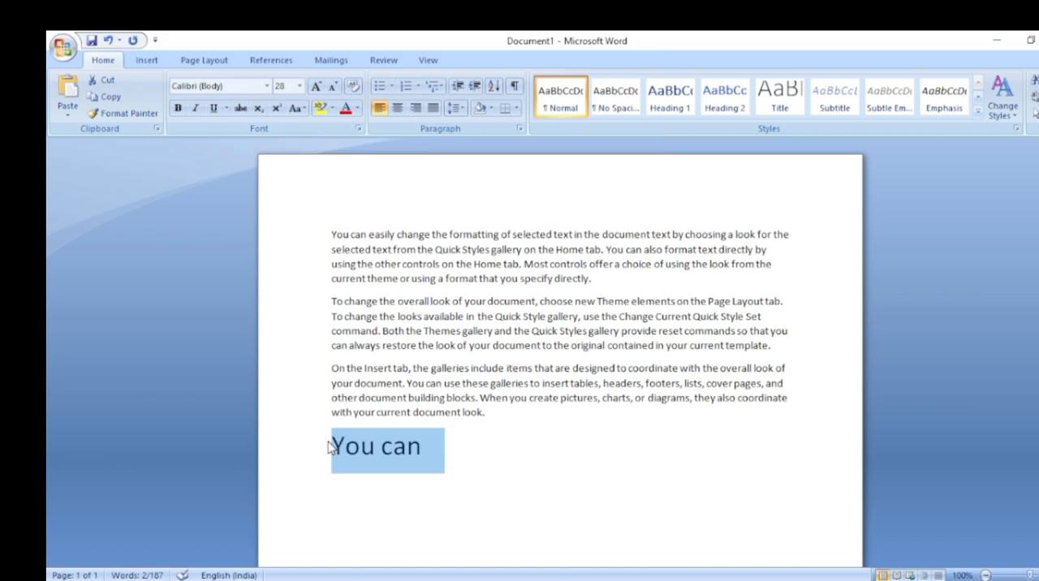
# Enlarge the selected "You can" line with repeated Grow Font steps up to size 160
pyautogui.click(298, 86)
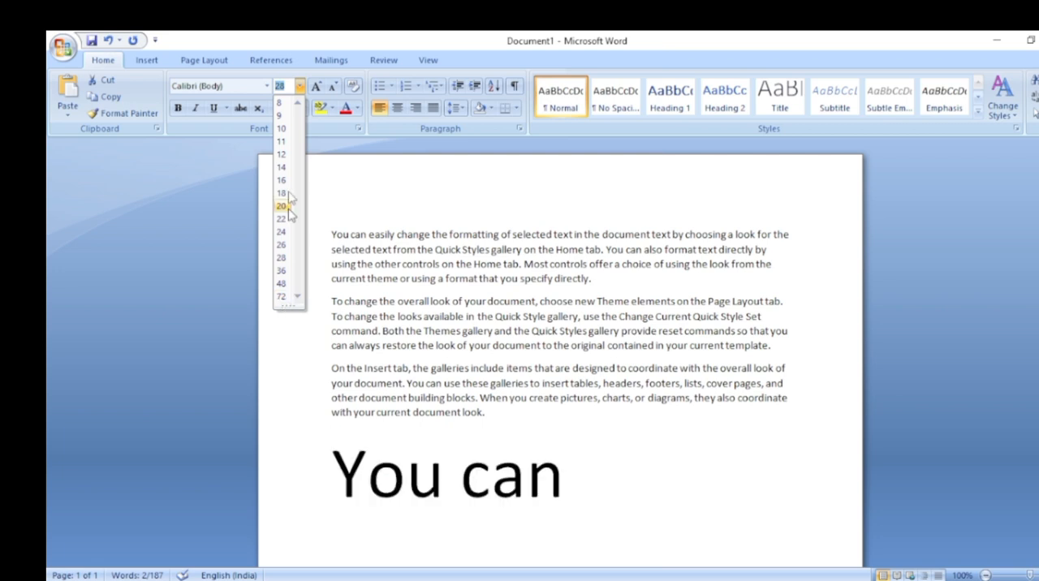
pyautogui.click(316, 90)
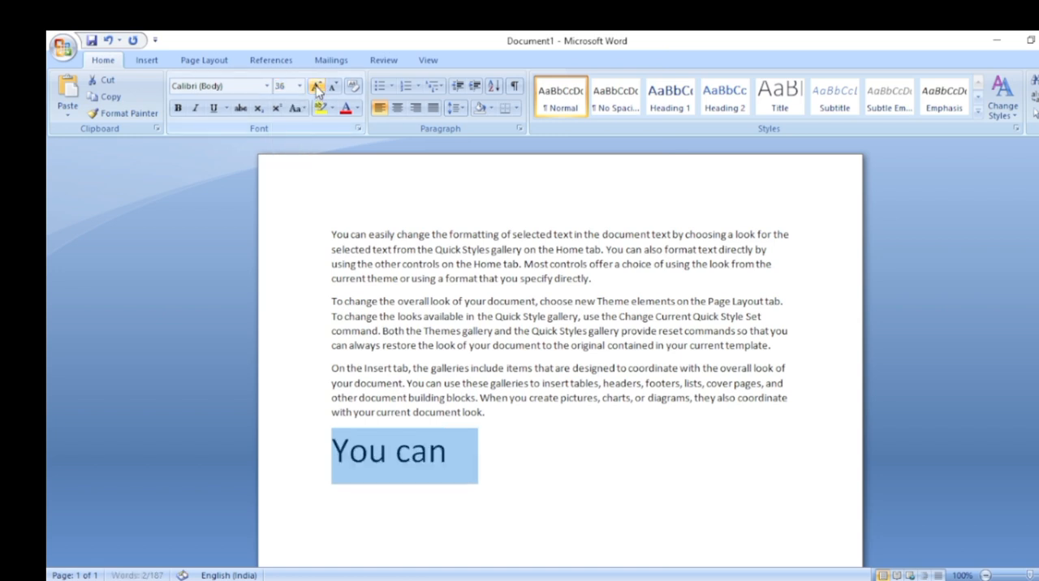
pyautogui.click(316, 89)
pyautogui.click(317, 89)
pyautogui.click(317, 87)
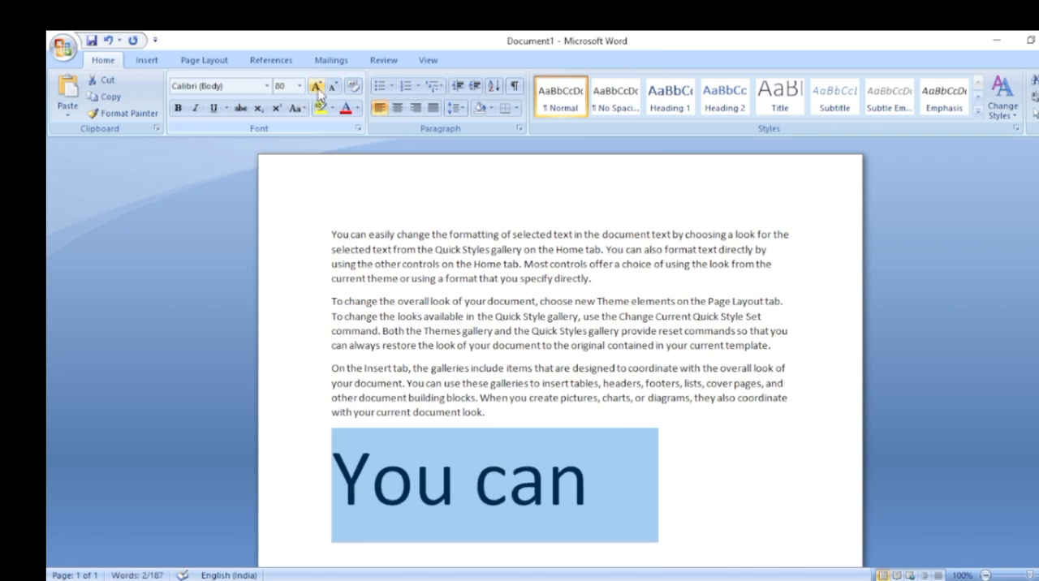
pyautogui.click(317, 89)
pyautogui.click(317, 89)
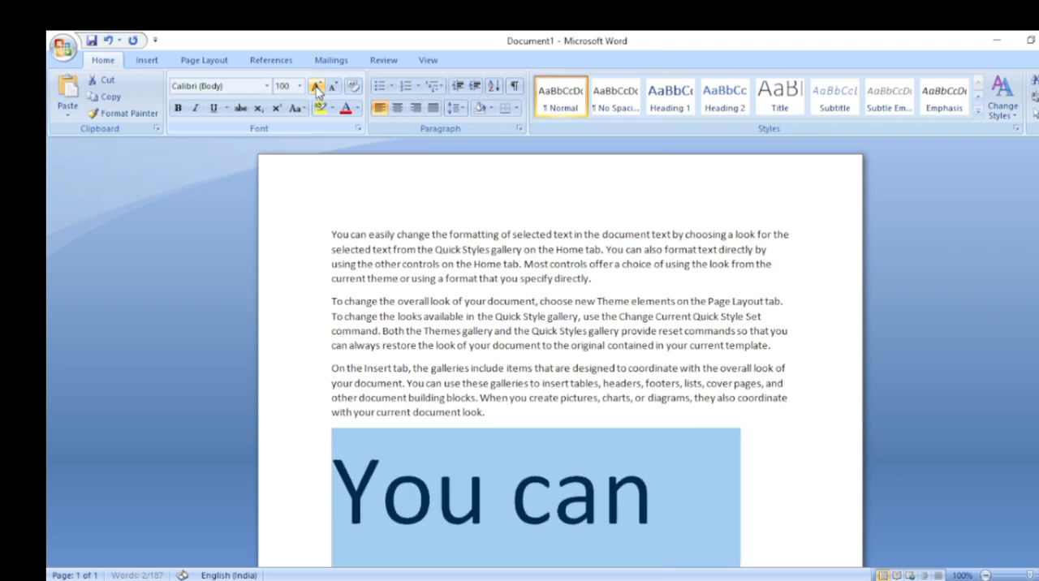
pyautogui.click(316, 89)
pyautogui.click(316, 89)
pyautogui.click(316, 89)
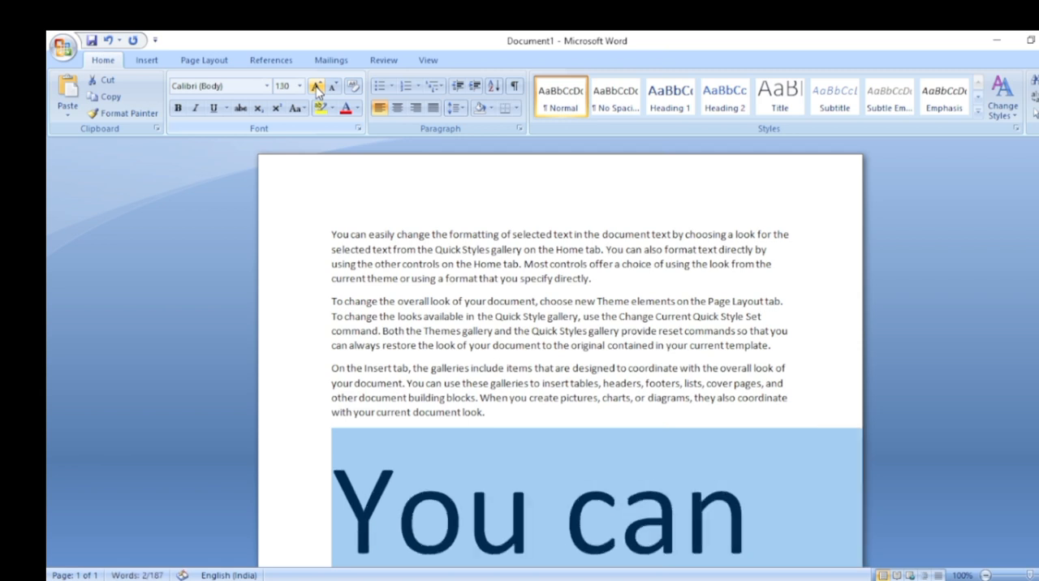
pyautogui.click(317, 89)
pyautogui.click(316, 90)
pyautogui.click(317, 89)
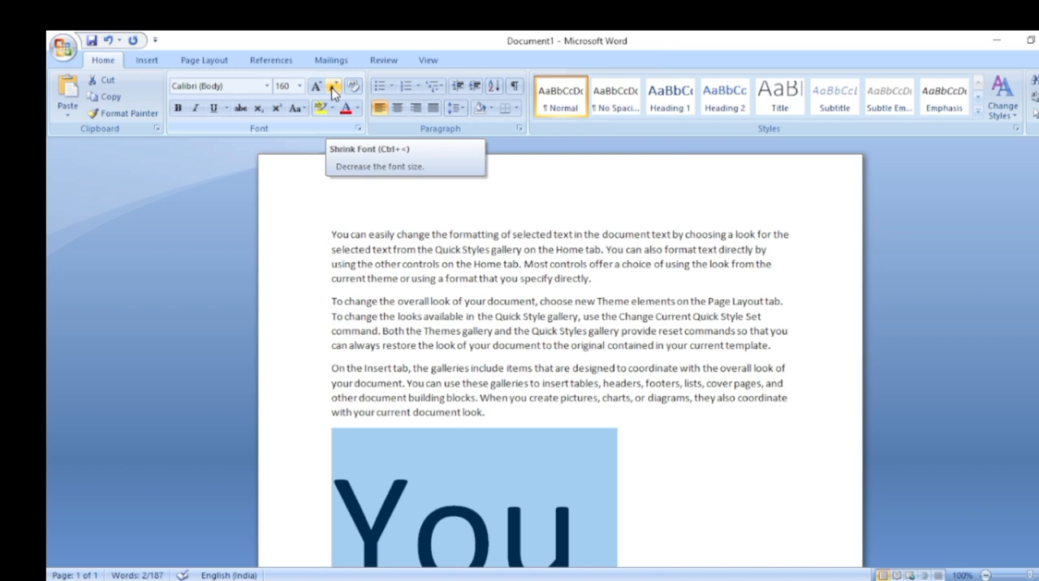
# Reduce the selected "You can" line with repeated Shrink Font steps down to size 1
pyautogui.click(333, 87)
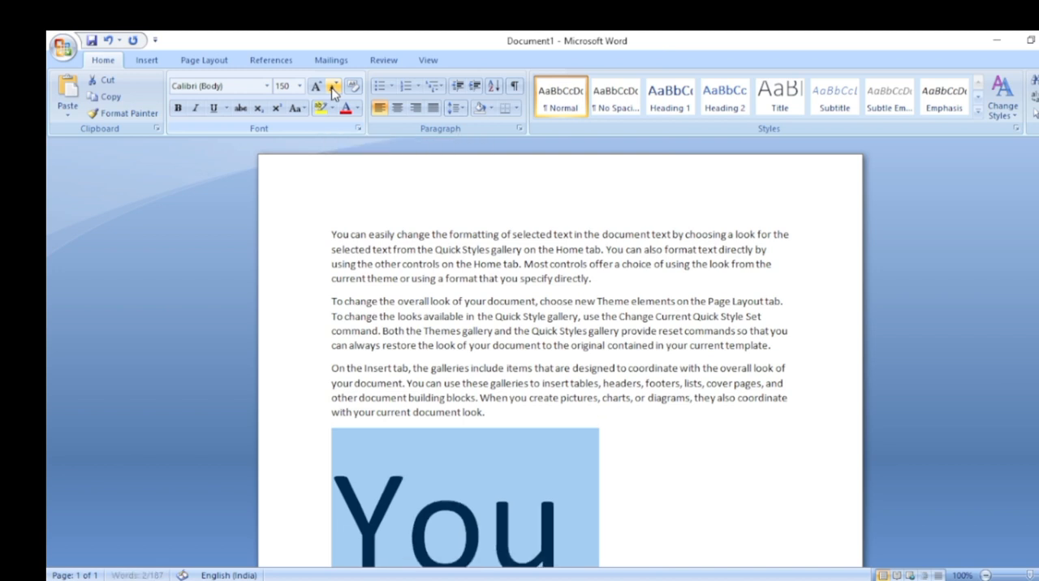
pyautogui.click(333, 88)
pyautogui.click(333, 87)
pyautogui.click(333, 88)
pyautogui.click(333, 88)
pyautogui.click(332, 87)
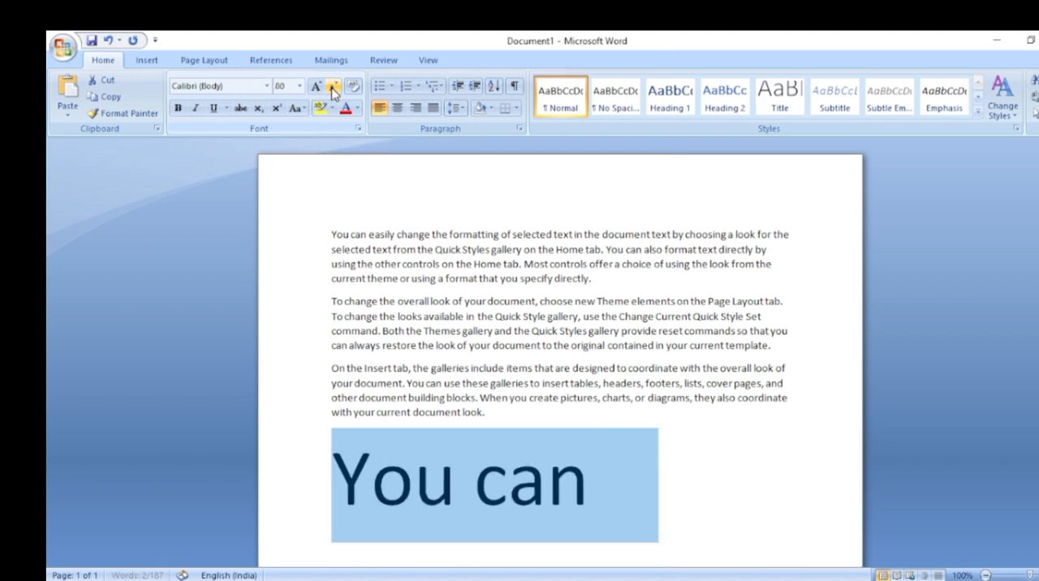
pyautogui.click(332, 88)
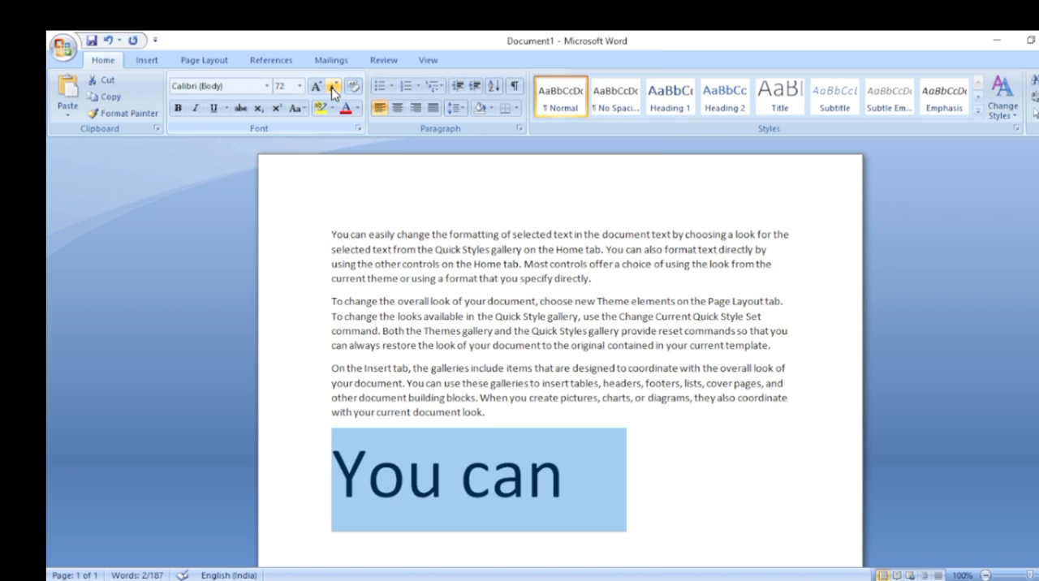
pyautogui.click(333, 87)
pyautogui.click(333, 87)
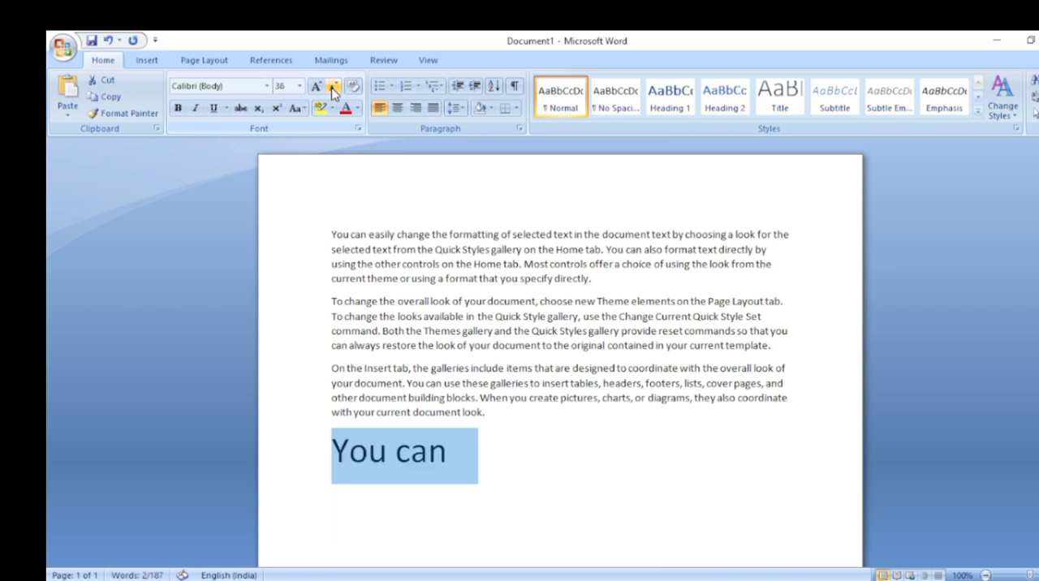
pyautogui.click(332, 88)
pyautogui.click(333, 88)
pyautogui.click(333, 88)
pyautogui.click(332, 88)
pyautogui.click(333, 87)
pyautogui.click(333, 87)
pyautogui.click(333, 88)
pyautogui.click(333, 88)
pyautogui.click(333, 88)
pyautogui.click(333, 88)
pyautogui.click(333, 88)
pyautogui.click(332, 88)
pyautogui.click(332, 88)
pyautogui.click(333, 87)
pyautogui.click(333, 87)
pyautogui.click(333, 87)
pyautogui.click(332, 88)
pyautogui.click(333, 88)
pyautogui.click(333, 87)
pyautogui.click(333, 88)
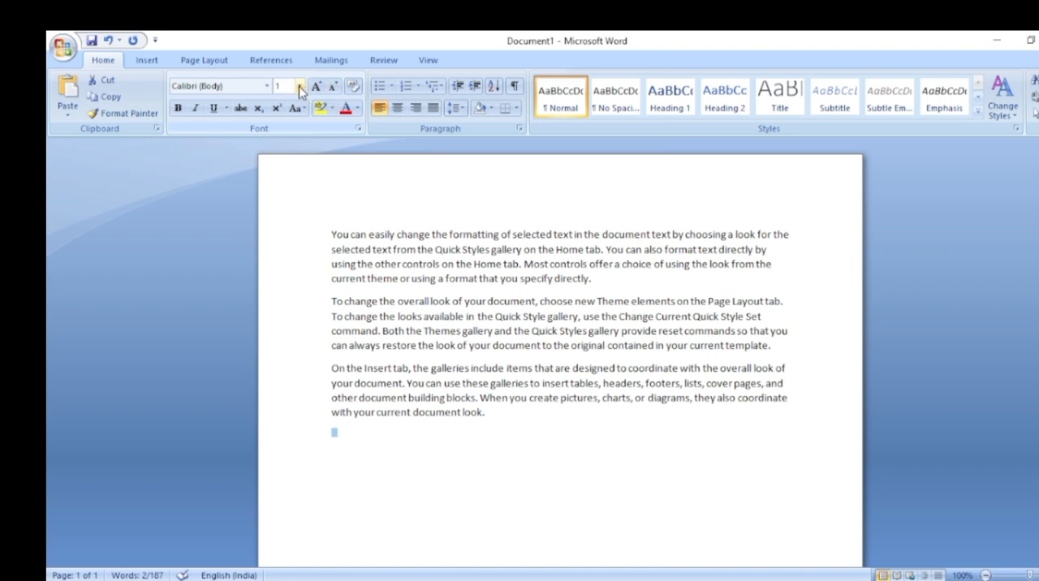
# Set the font size of the selected "You can" line to 16 and deselect it
pyautogui.click(300, 86)
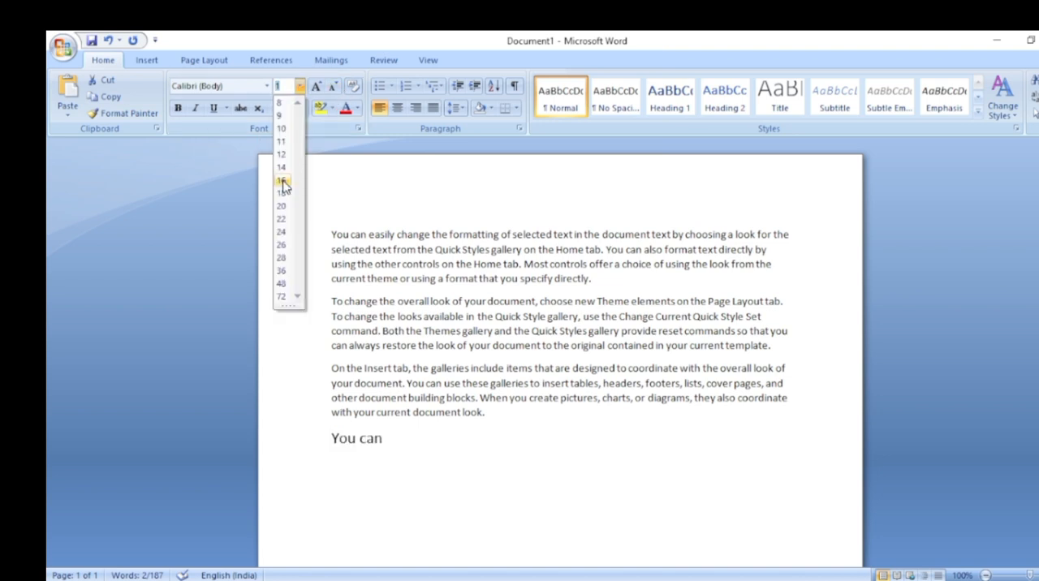
pyautogui.click(284, 194)
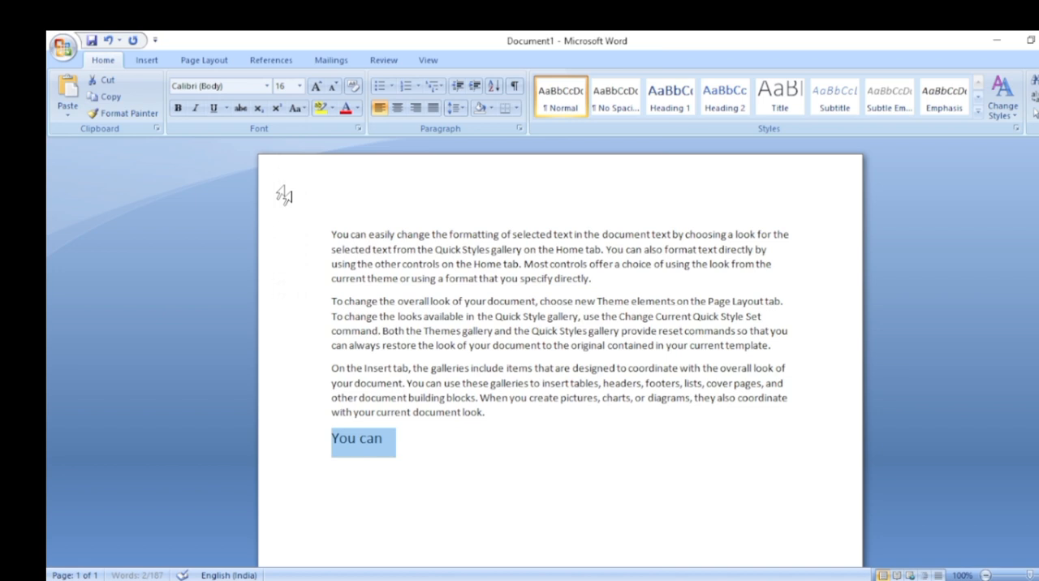
pyautogui.click(413, 451)
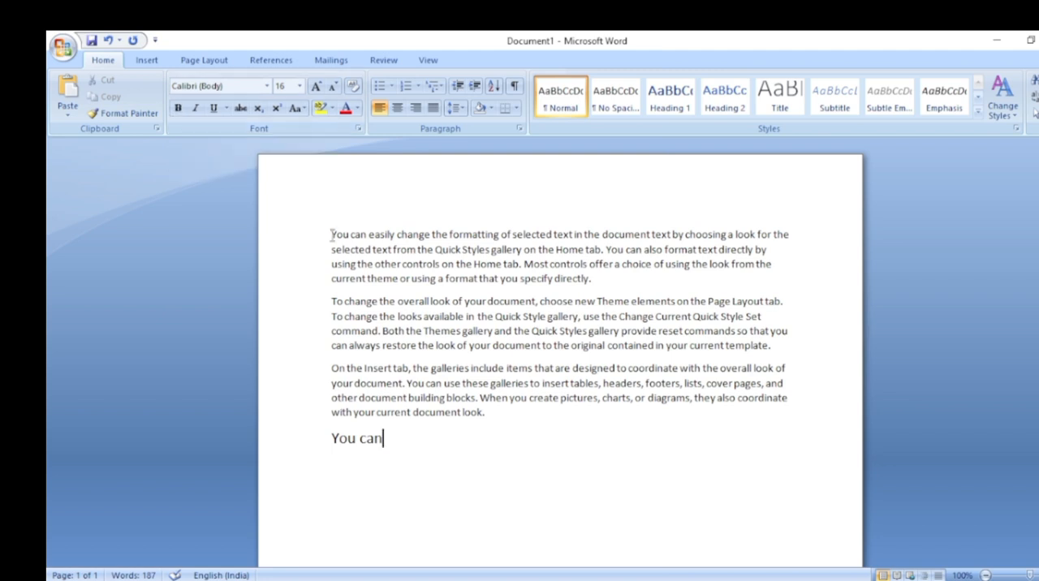
# Make the words "You can easily change the formatting" at the start of the first paragraph bold and deselect them
pyautogui.moveTo(331, 234); pyautogui.dragTo(493, 247)
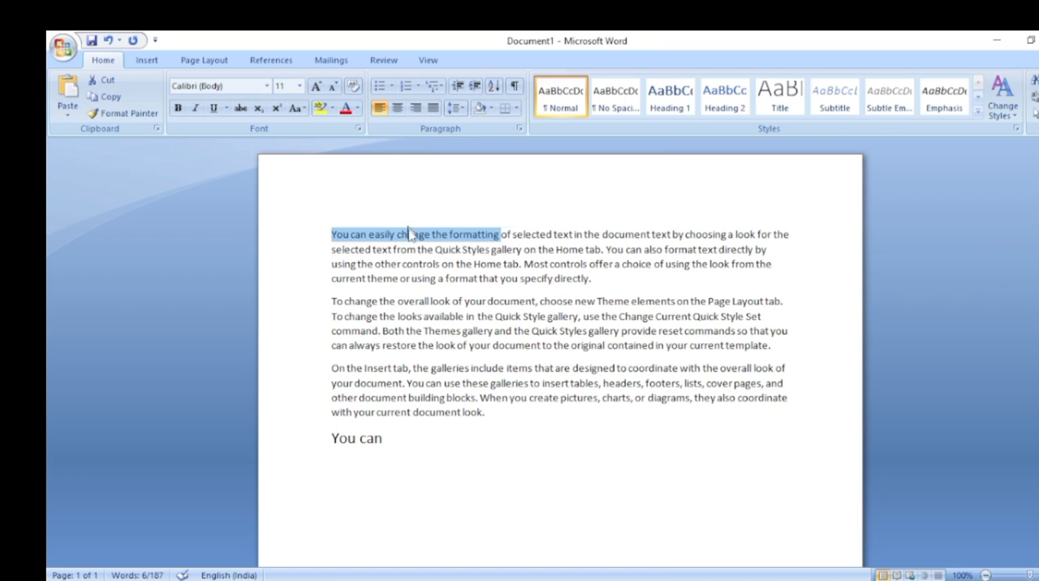
pyautogui.click(178, 110)
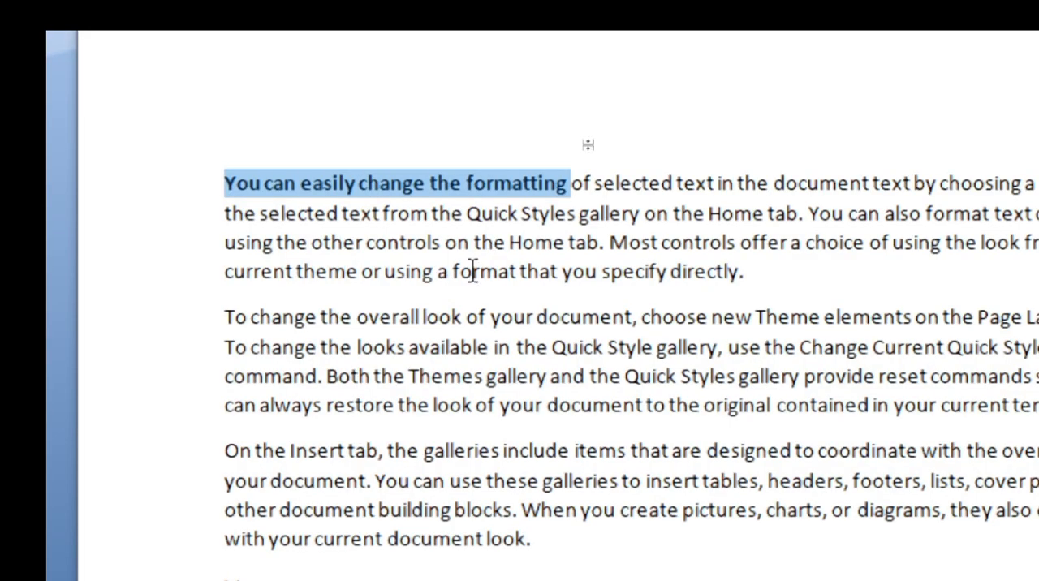
pyautogui.scroll(1, 737, 52)
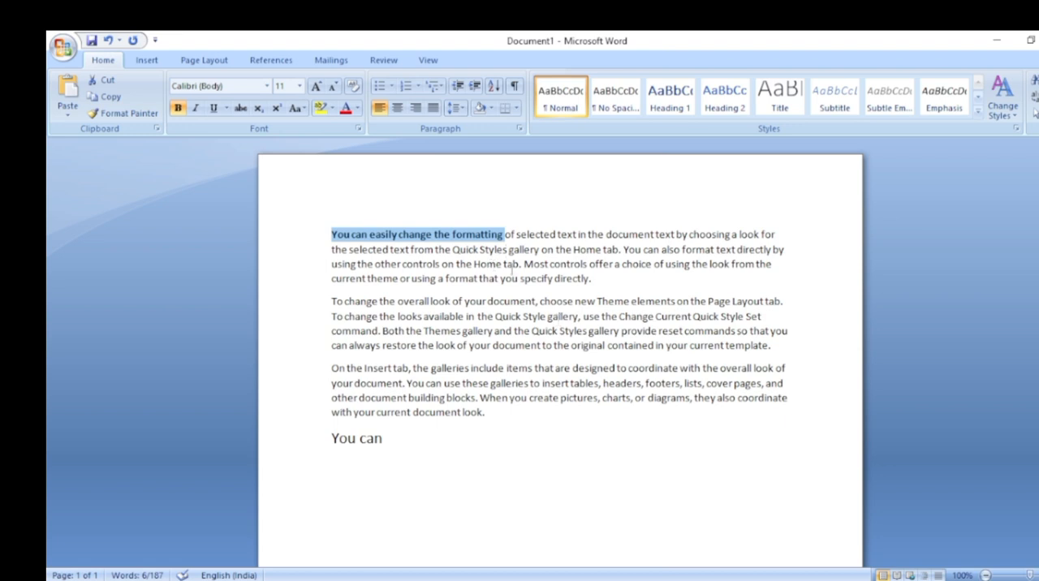
pyautogui.hotkey('ctrl', 'b')
pyautogui.click(512, 235)
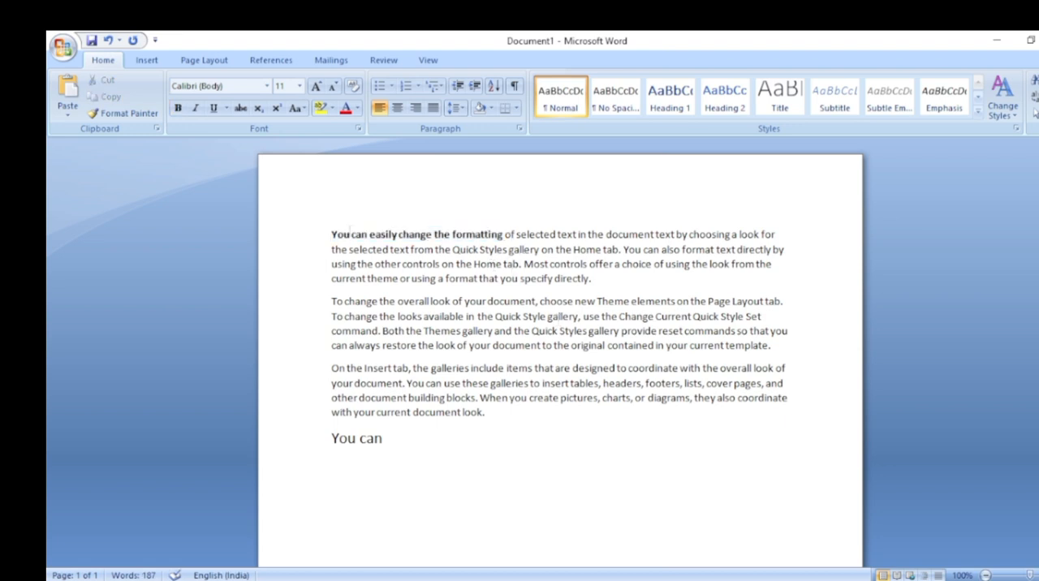
# Italicize the words "You can easily change the formatting" in the first paragraph and give them a red underline
pyautogui.moveTo(331, 234); pyautogui.dragTo(504, 234)
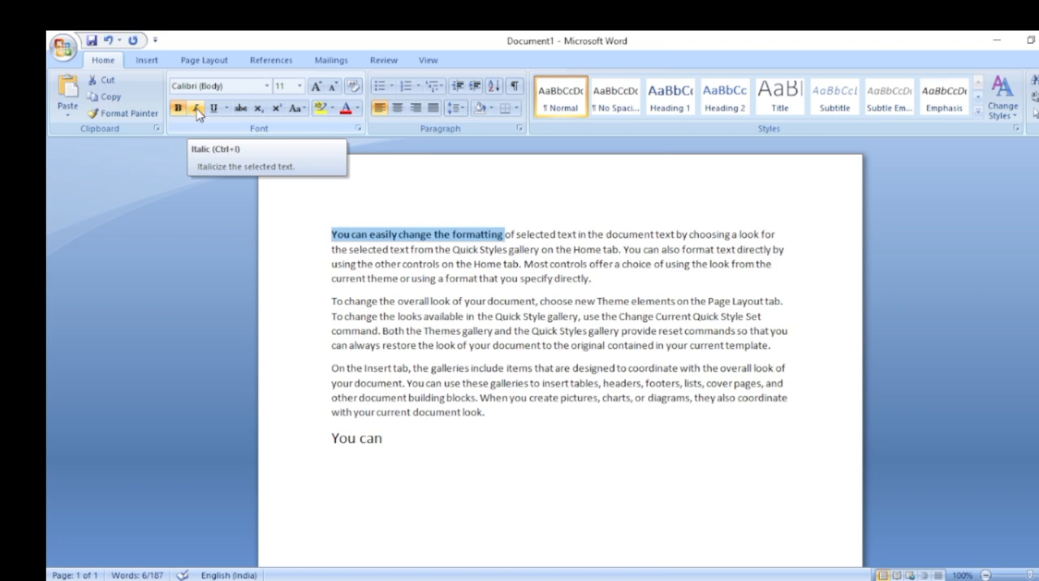
pyautogui.click(198, 114)
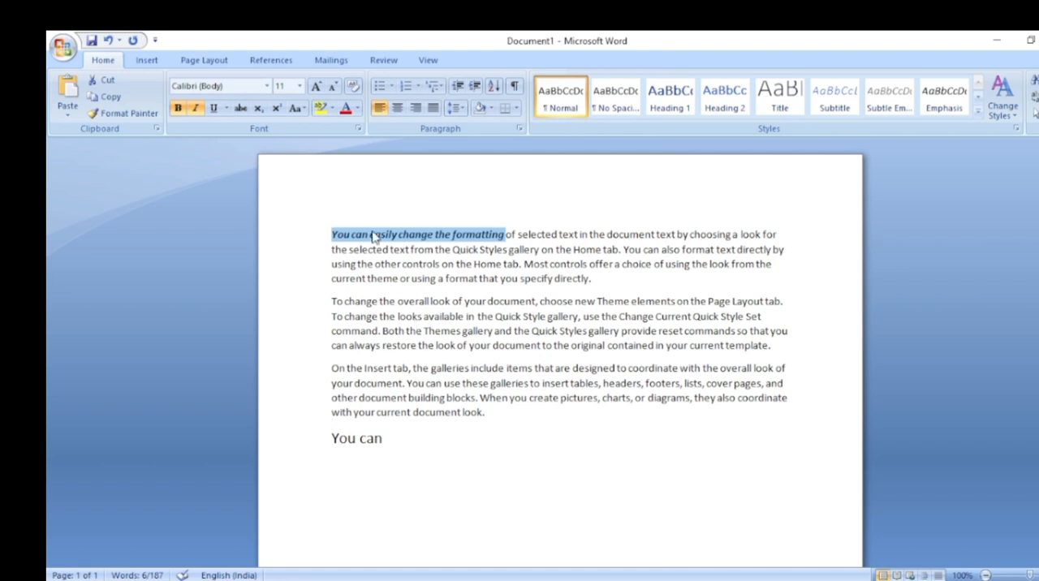
pyautogui.click(228, 109)
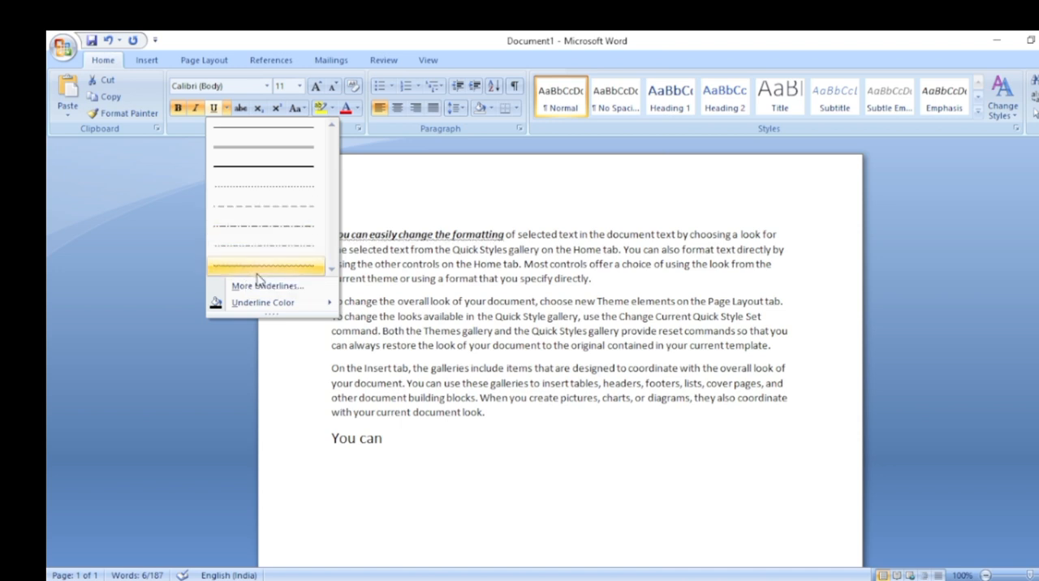
pyautogui.moveTo(248, 306)
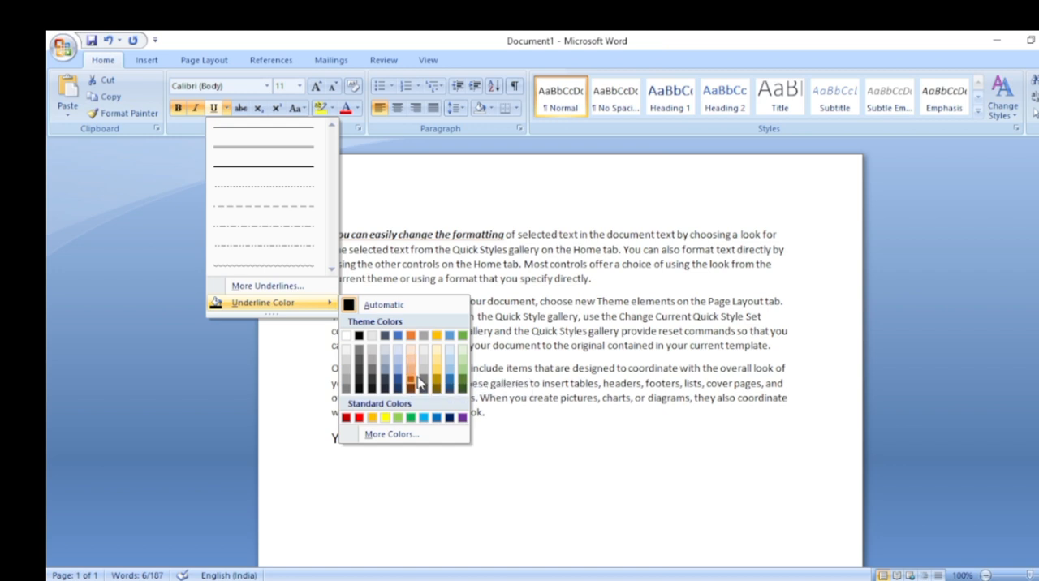
pyautogui.click(358, 418)
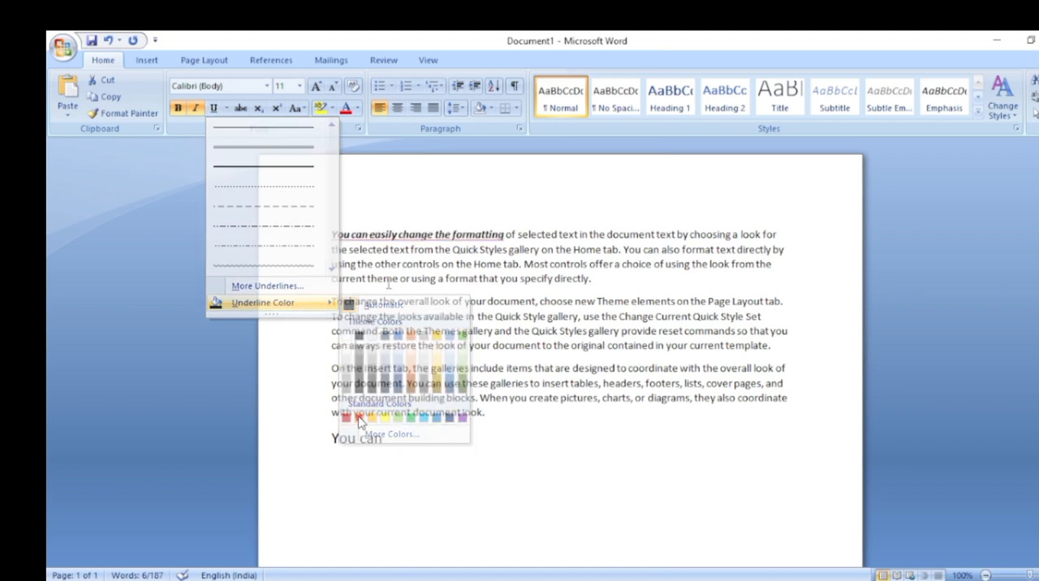
pyautogui.click(509, 249)
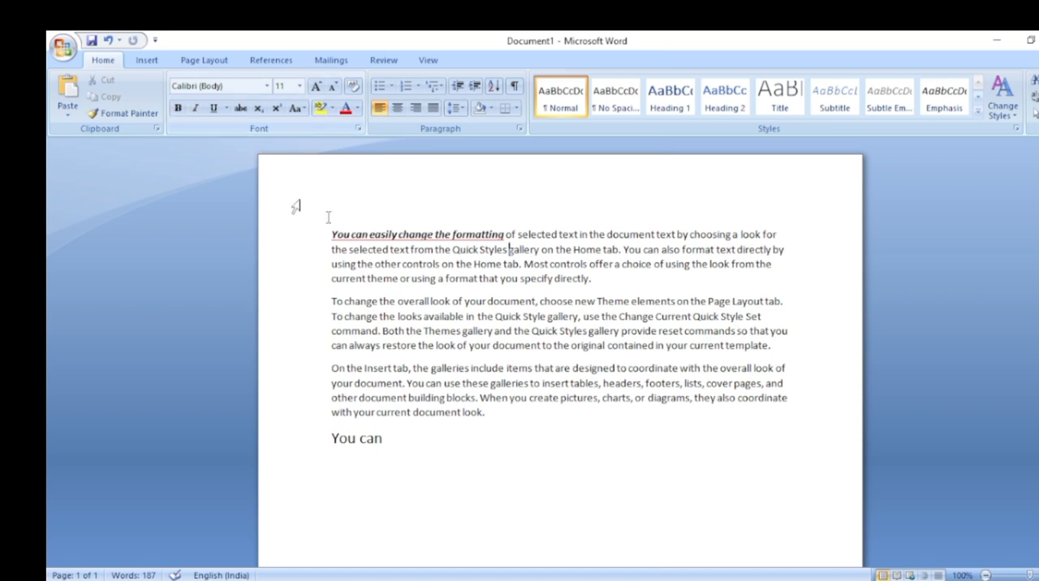
# Copy the formatting of "You can" in the first paragraph onto the rest of that paragraph with Format Painter
pyautogui.moveTo(331, 235); pyautogui.dragTo(504, 236)
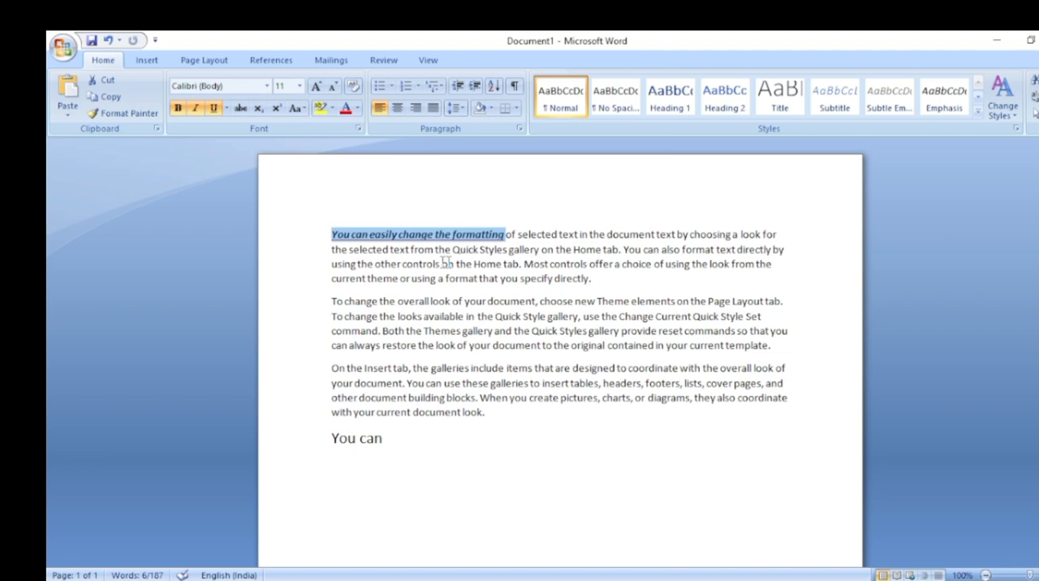
pyautogui.click(141, 118)
pyautogui.moveTo(332, 234); pyautogui.dragTo(369, 234)
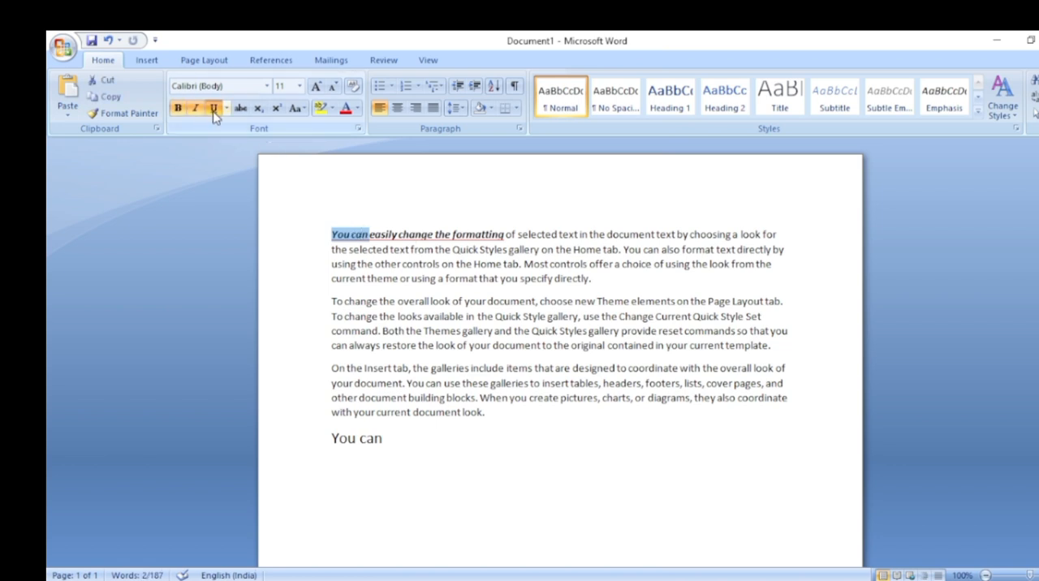
pyautogui.click(117, 120)
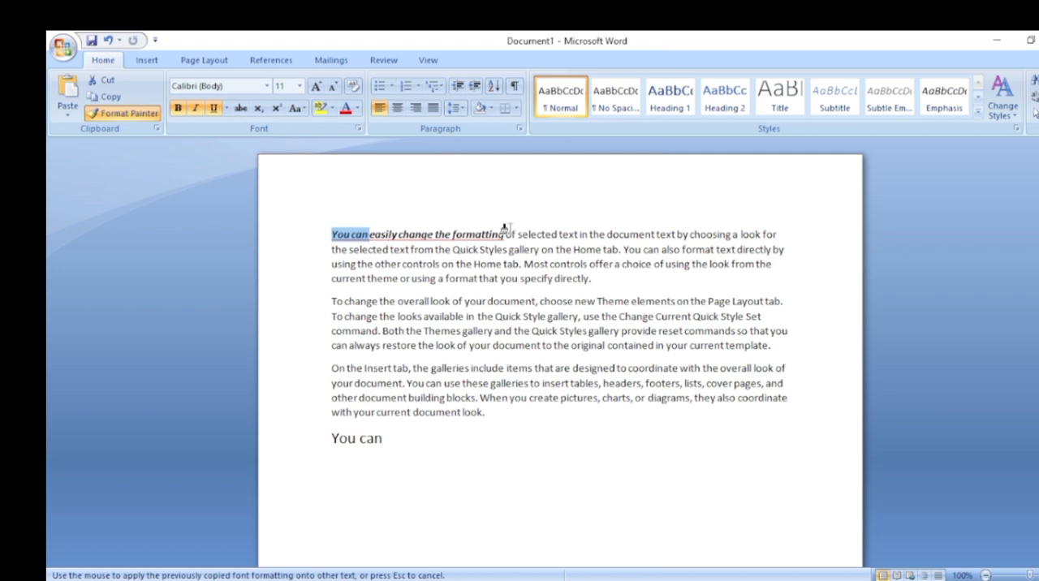
pyautogui.moveTo(506, 234)
pyautogui.mouseDown()
pyautogui.moveTo(763, 235)
pyautogui.moveTo(784, 277)
pyautogui.mouseUp()
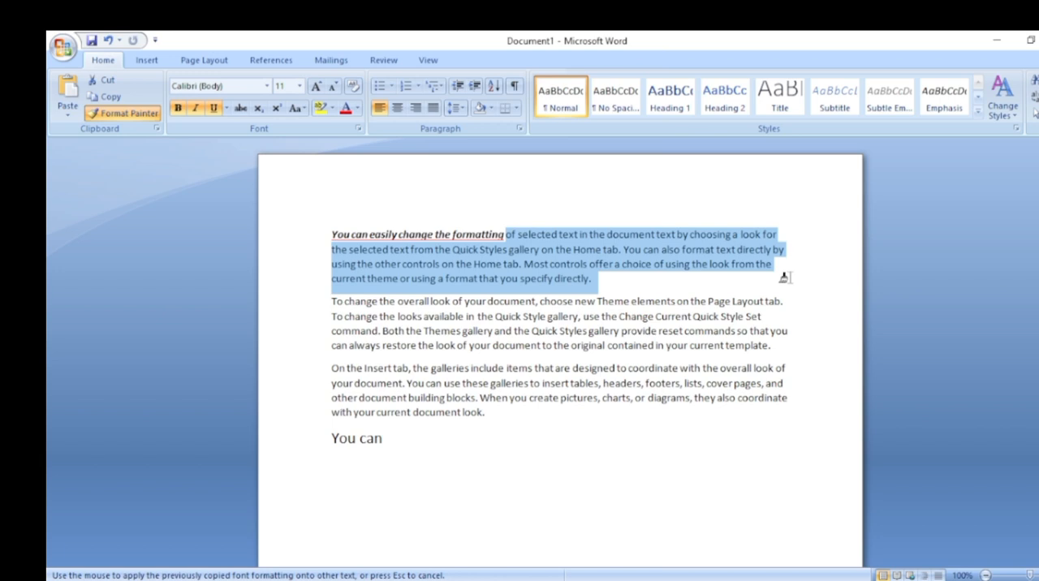
pyautogui.moveTo(784, 278); pyautogui.dragTo(788, 283)
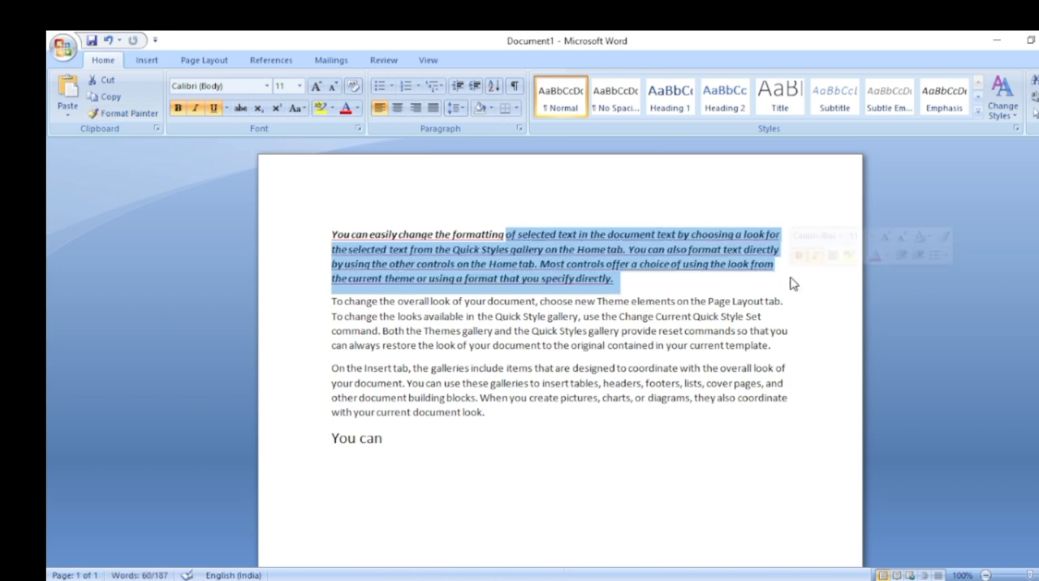
pyautogui.click(649, 291)
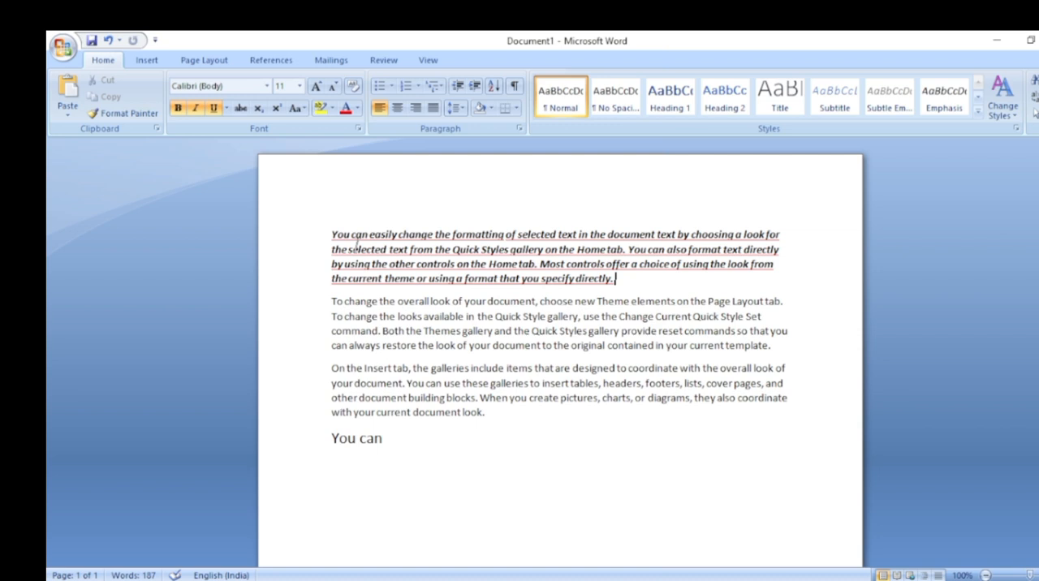
# Clear all formatting from the whole first paragraph and deselect it
pyautogui.moveTo(332, 235); pyautogui.dragTo(625, 278)
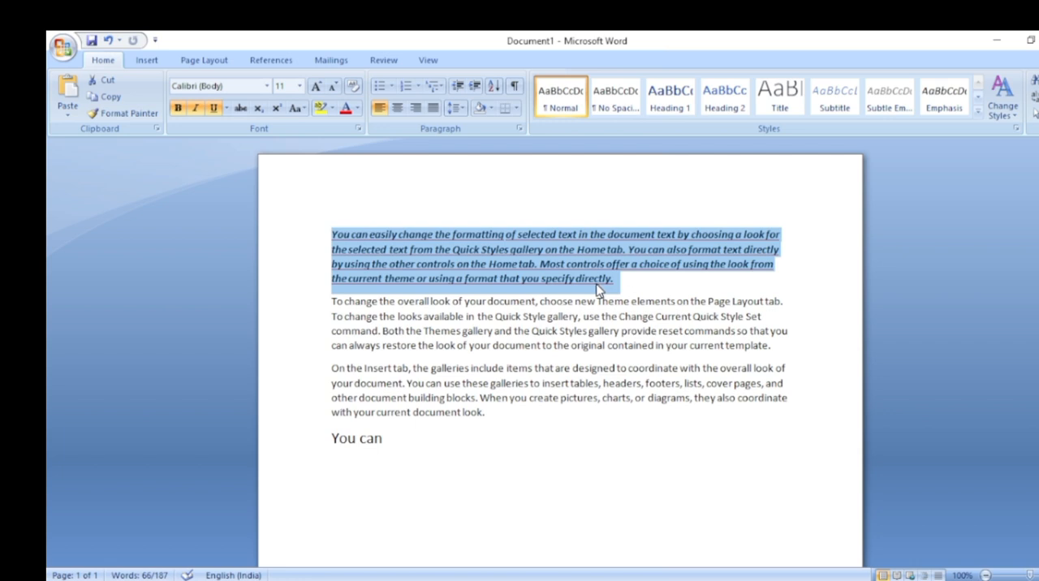
pyautogui.click(354, 87)
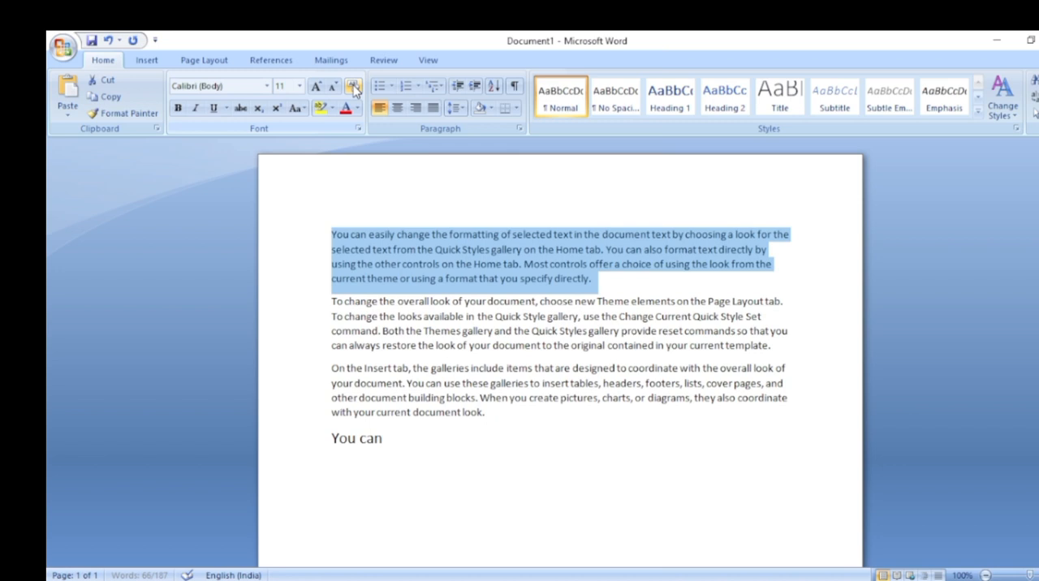
pyautogui.click(617, 289)
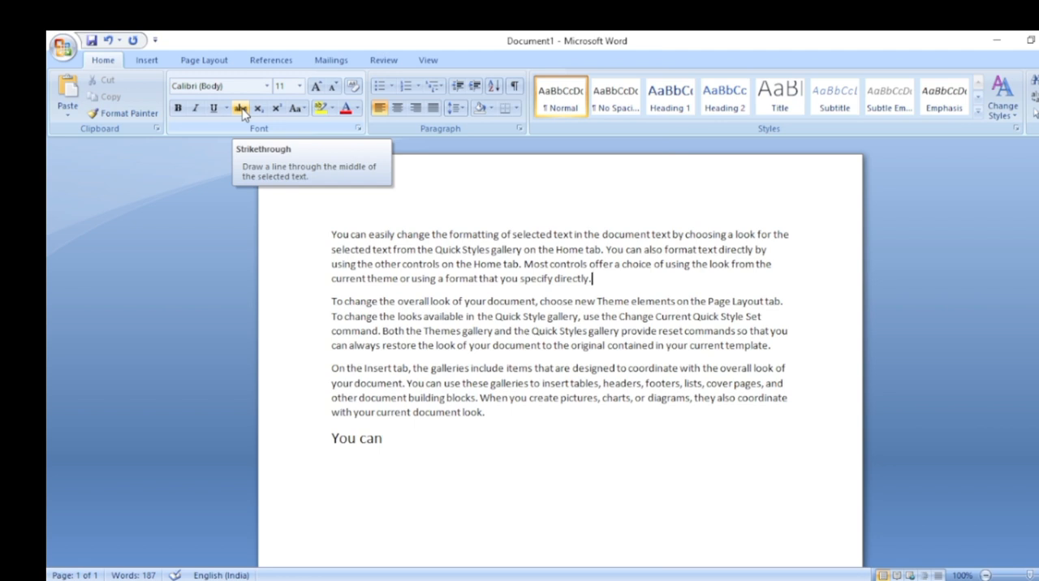
# Strike through the words "You can easily change" in the first paragraph and enlarge them to size 32
pyautogui.moveTo(330, 235); pyautogui.dragTo(431, 234)
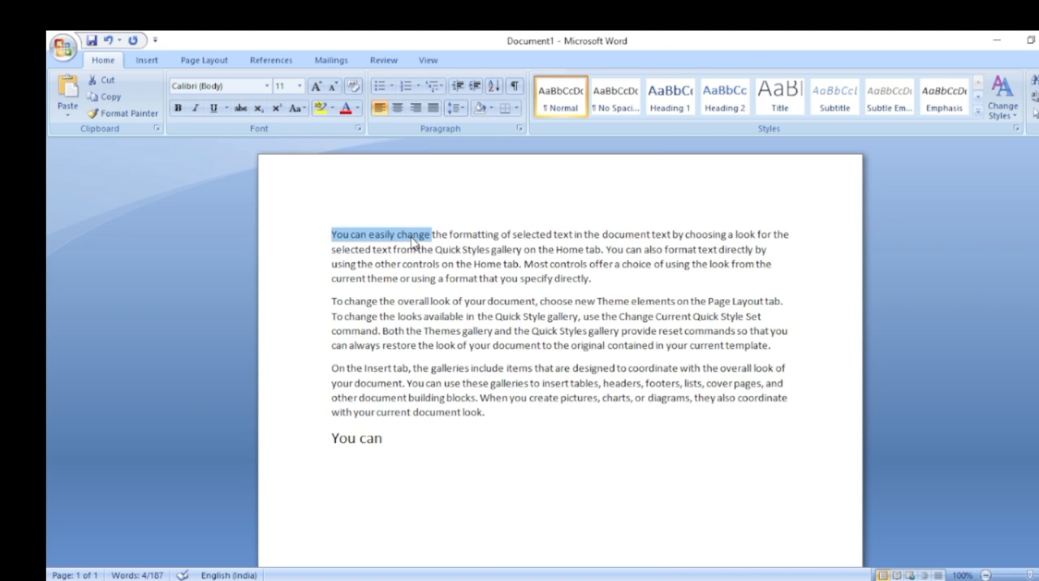
pyautogui.click(240, 109)
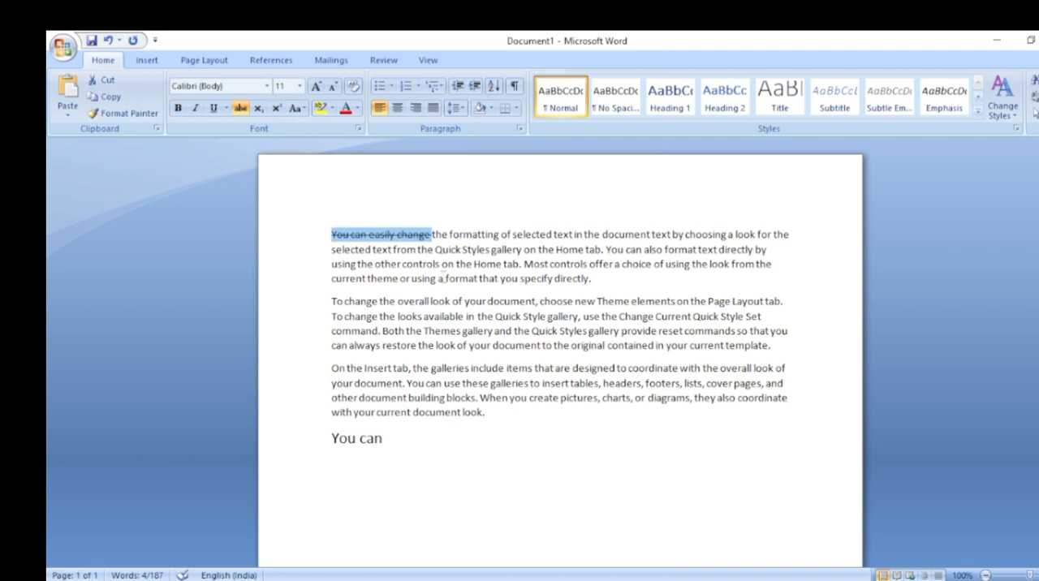
pyautogui.hotkey('ctrl', ']')
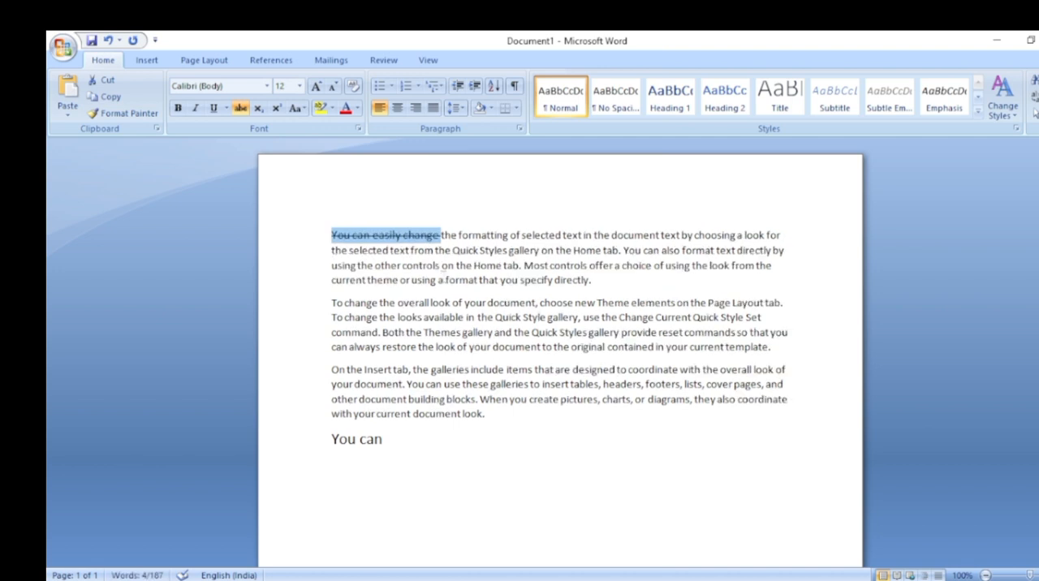
pyautogui.hotkey('ctrl', ']')
pyautogui.hotkey('ctrl', ']')
pyautogui.hotkey('ctrl', ']')
pyautogui.hotkey('ctrl', ']')
pyautogui.hotkey('ctrl', ']')
pyautogui.hotkey('ctrl', ']')
pyautogui.hotkey('ctrl', ']')
pyautogui.hotkey('ctrl', ']')
pyautogui.hotkey('ctrl', ']')
pyautogui.hotkey('ctrl', ']')
pyautogui.hotkey('ctrl', ']')
pyautogui.hotkey('ctrl', ']')
pyautogui.hotkey('ctrl', ']')
pyautogui.hotkey('ctrl', ']')
pyautogui.hotkey('ctrl', ']')
pyautogui.hotkey('ctrl', ']')
pyautogui.hotkey('ctrl', ']')
pyautogui.hotkey('ctrl', ']')
pyautogui.hotkey('ctrl', ']')
pyautogui.hotkey('ctrl', ']')
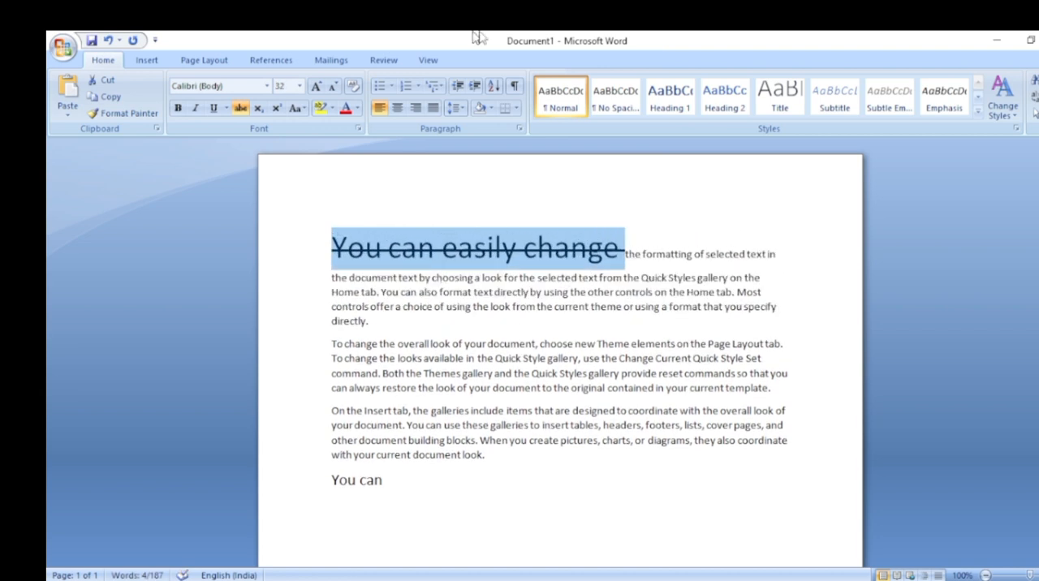
pyautogui.click(631, 265)
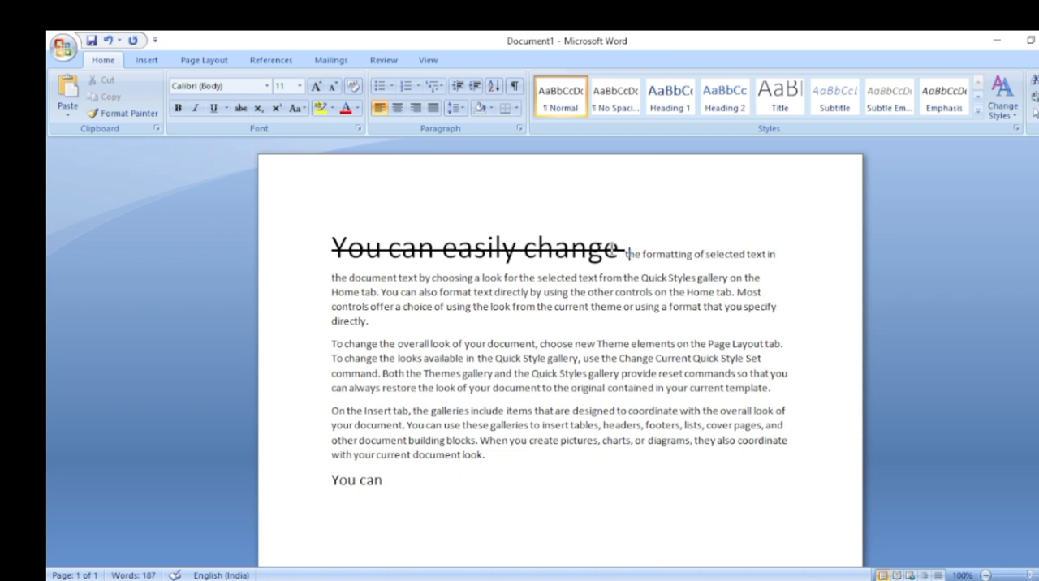
# Undo the enlargement and strikethrough of "You can easily change", leaving the first paragraph as plain text
pyautogui.hotkey('shift', 'Home')
pyautogui.hotkey('ctrl', '[')
pyautogui.hotkey('ctrl', '[')
pyautogui.hotkey('ctrl', '[')
pyautogui.hotkey('ctrl', '[')
pyautogui.hotkey('ctrl', '[')
pyautogui.hotkey('ctrl', '[')
pyautogui.hotkey('ctrl', '[')
pyautogui.hotkey('ctrl', '[')
pyautogui.hotkey('ctrl', '[')
pyautogui.hotkey('ctrl', '[')
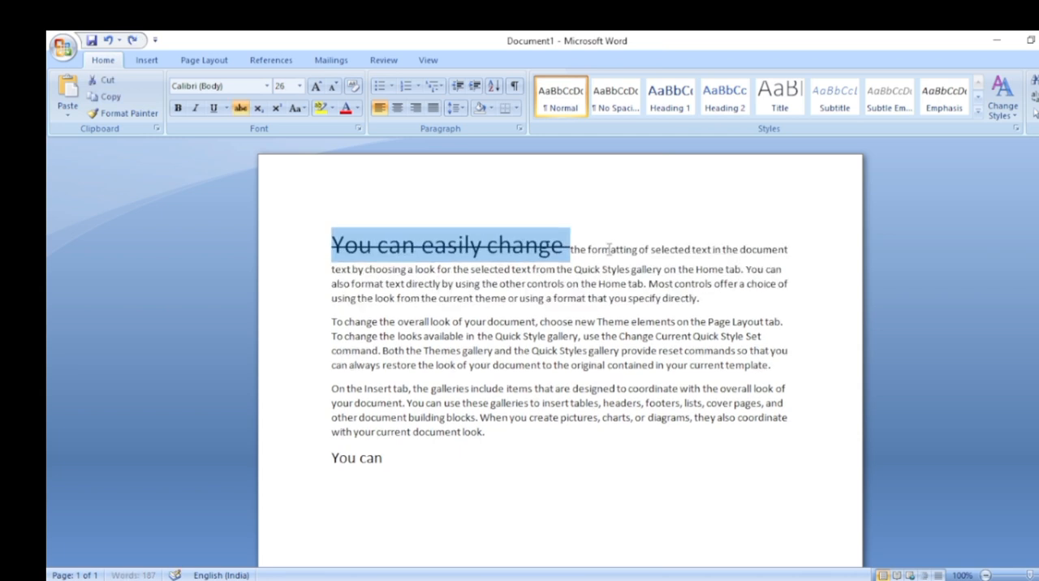
pyautogui.hotkey('ctrl', '[')
pyautogui.hotkey('ctrl', '[')
pyautogui.hotkey('ctrl', '[')
pyautogui.hotkey('ctrl', '[')
pyautogui.hotkey('ctrl', '[')
pyautogui.hotkey('ctrl', '[')
pyautogui.hotkey('ctrl', '[')
pyautogui.hotkey('ctrl', '[')
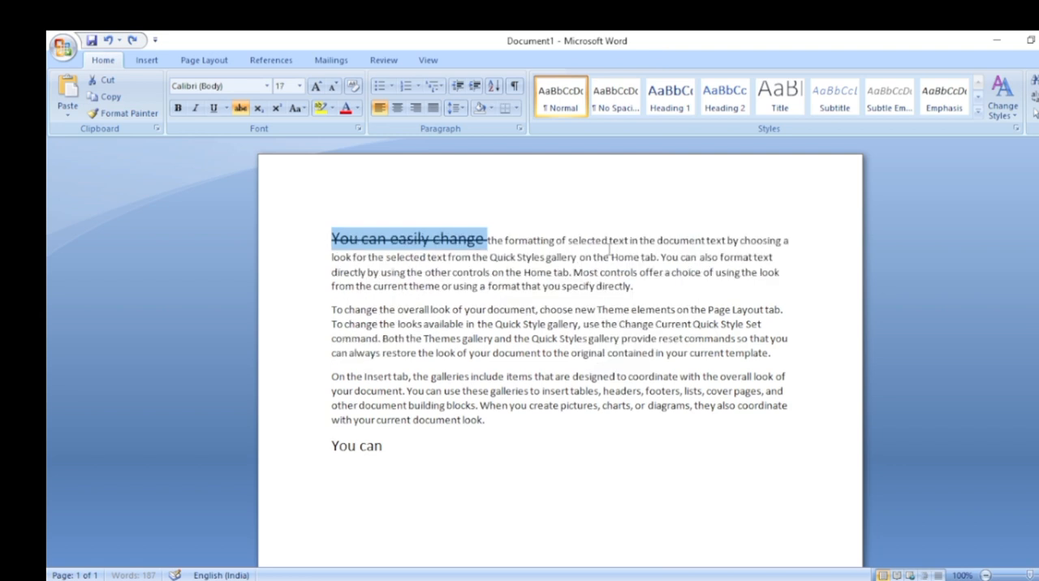
pyautogui.hotkey('ctrl', '[')
pyautogui.hotkey('ctrl', '[')
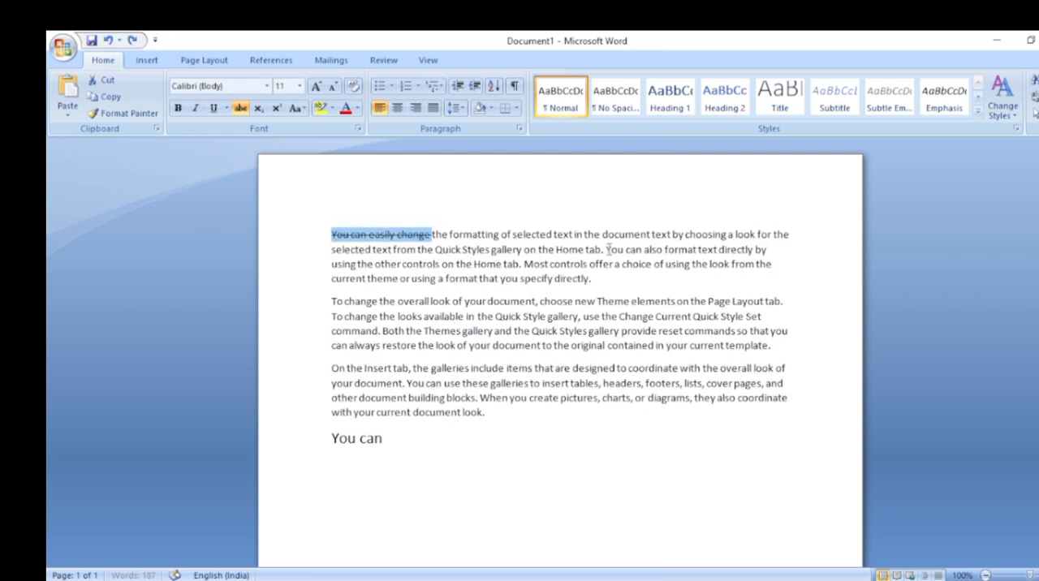
pyautogui.hotkey('ctrl', 'z')
pyautogui.hotkey('ctrl', 'z')
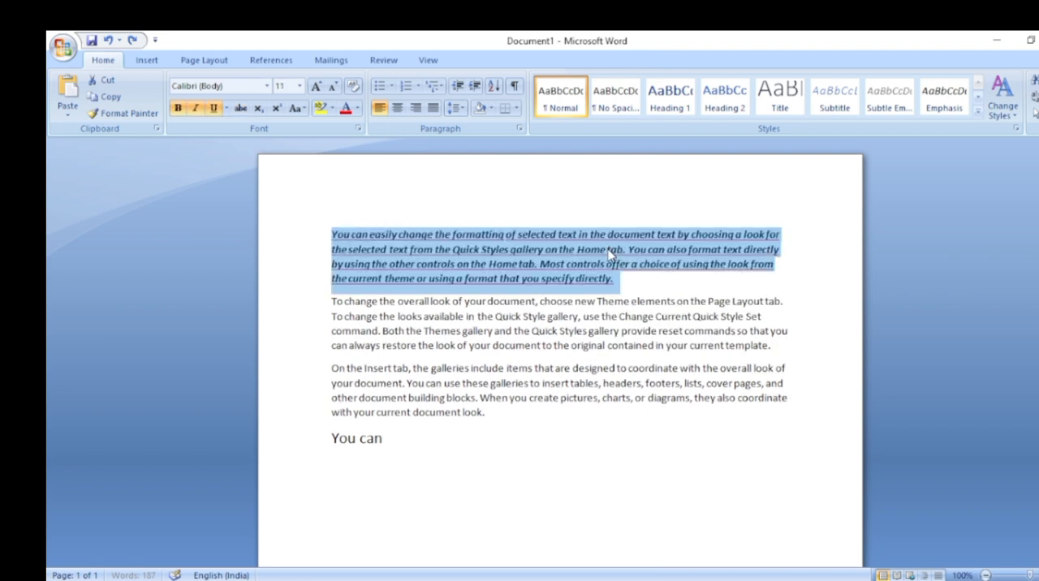
pyautogui.hotkey('ctrl', 'z')
pyautogui.click(598, 256)
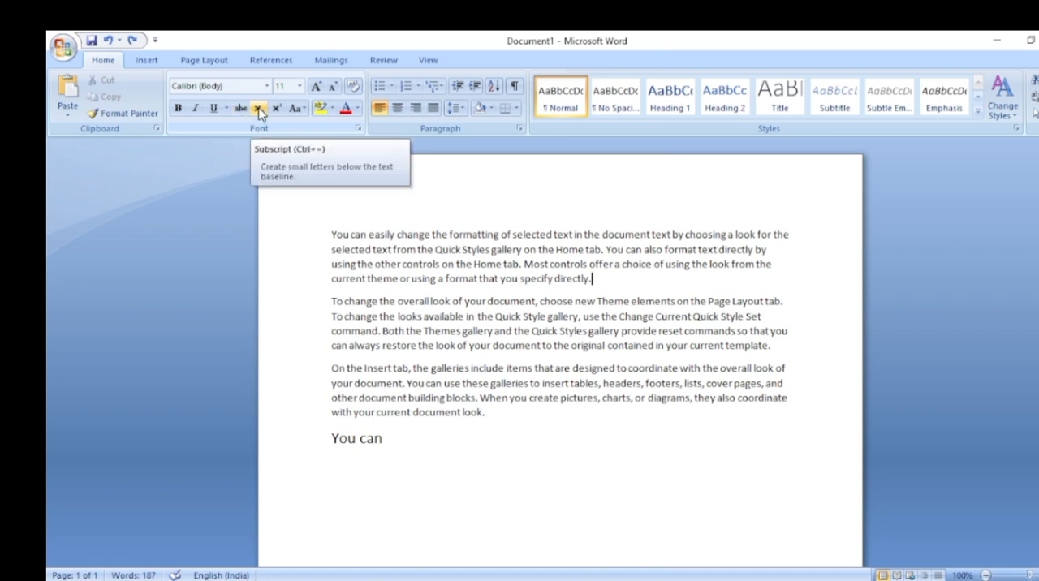
# Start a new line below "You can" and increase its font size to 29
pyautogui.click(392, 440)
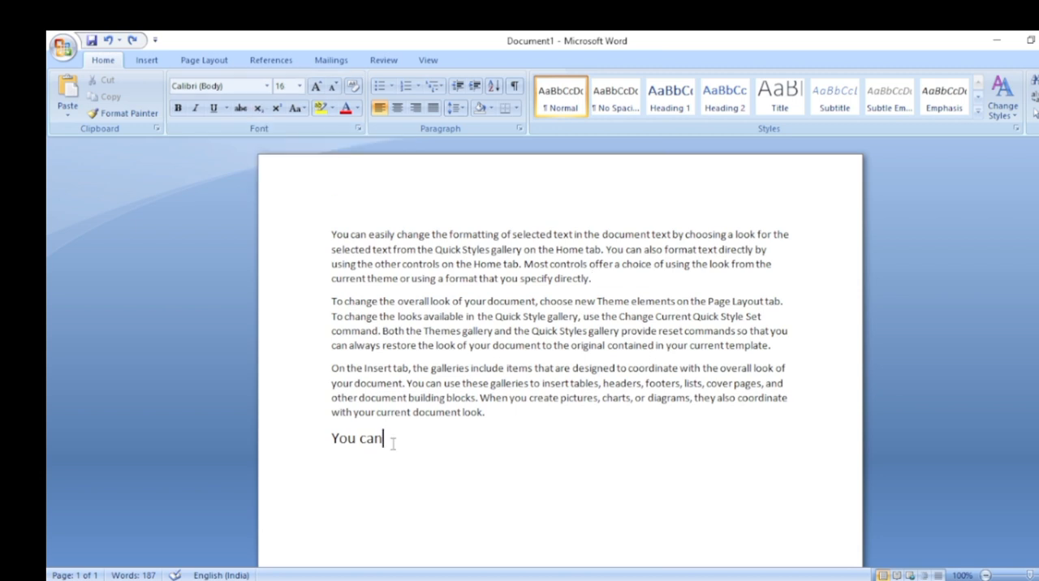
pyautogui.press('Return')
pyautogui.hotkey('ctrl', 'shift', '.')
pyautogui.hotkey('ctrl', 'shift', '.')
pyautogui.hotkey('ctrl', 'shift', '.')
pyautogui.hotkey('ctrl', 'shift', '.')
pyautogui.hotkey('ctrl', 'shift', '.')
pyautogui.hotkey('ctrl', 'shift', '.')
pyautogui.hotkey('ctrl', ']')
# Enter "H2O =" on the new line, with the 2 as a normal character
pyautogui.write('H@')
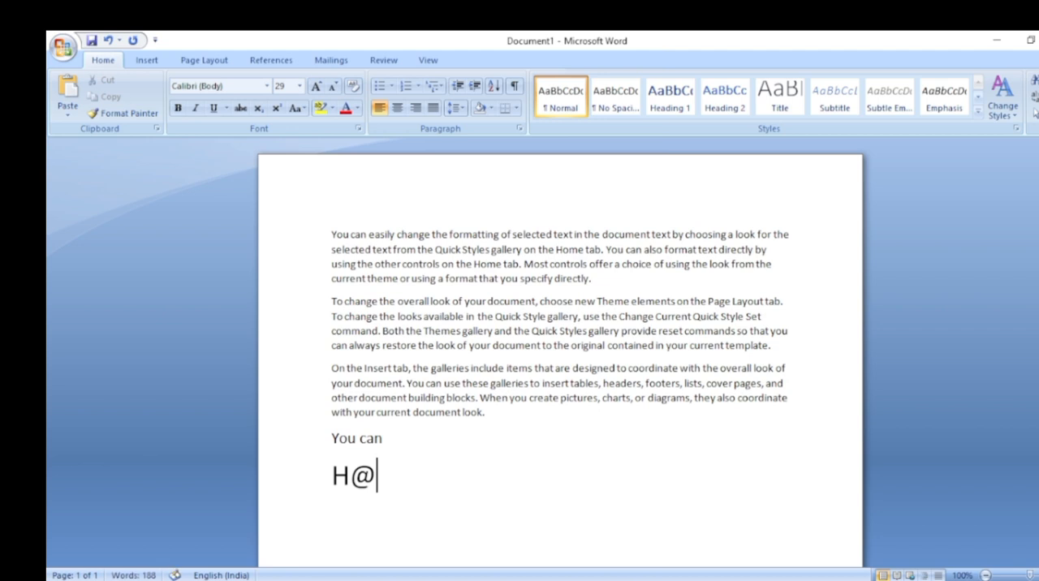
pyautogui.press('BackSpace')
pyautogui.write('2')
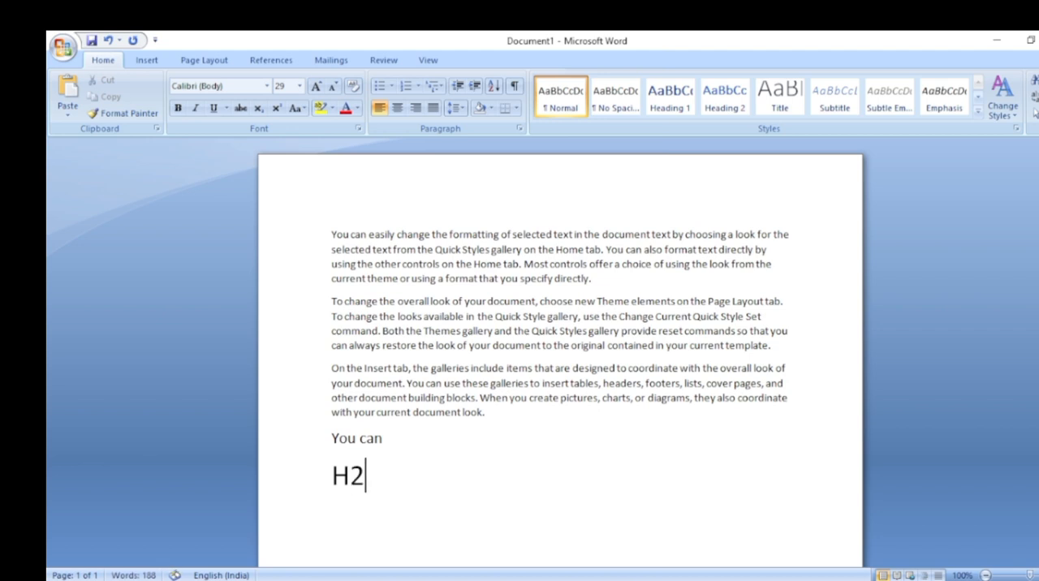
pyautogui.write('O')
pyautogui.write('=')
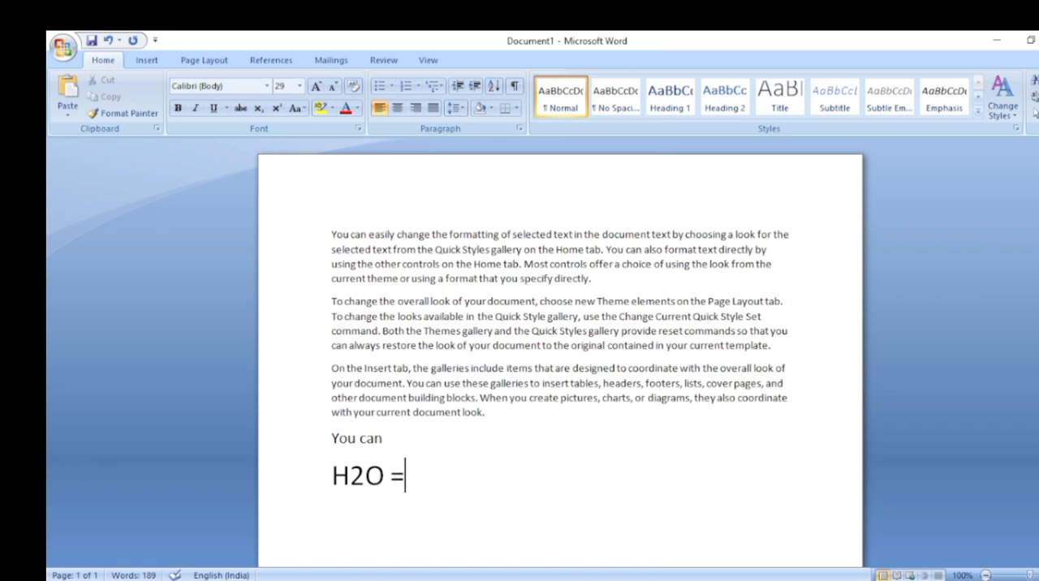
pyautogui.write(' H')
# Add "H2O" after the equals sign with the 2 formatted as subscript
pyautogui.click(258, 109)
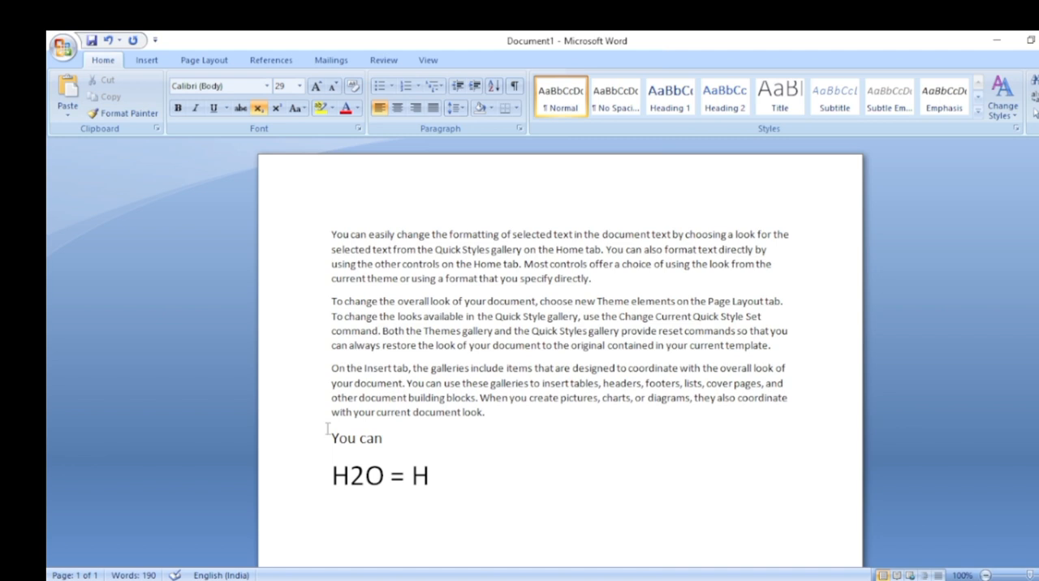
pyautogui.write('2')
pyautogui.click(258, 108)
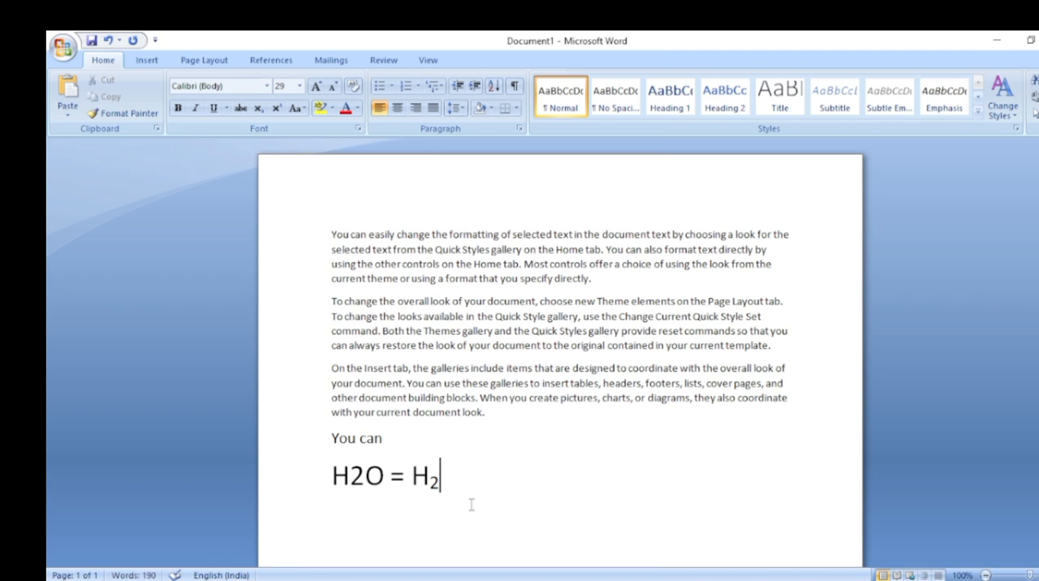
pyautogui.write('o')
pyautogui.press('BackSpace')
pyautogui.write('O')
# Add "(2)2 =(2)" after the water formula and finish it with a superscript 2
pyautogui.write('(2)')
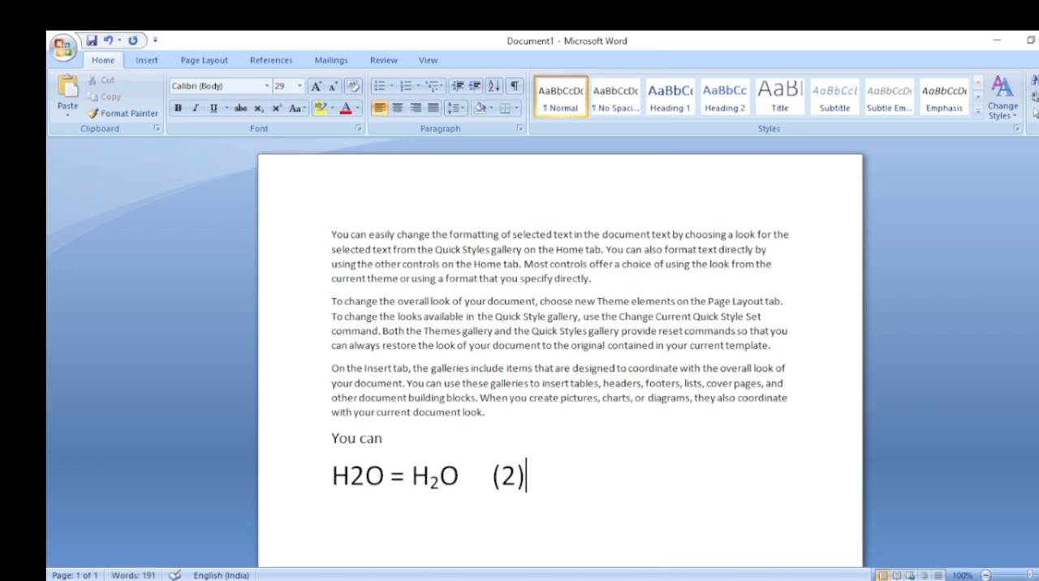
pyautogui.write('2')
pyautogui.write('=()')
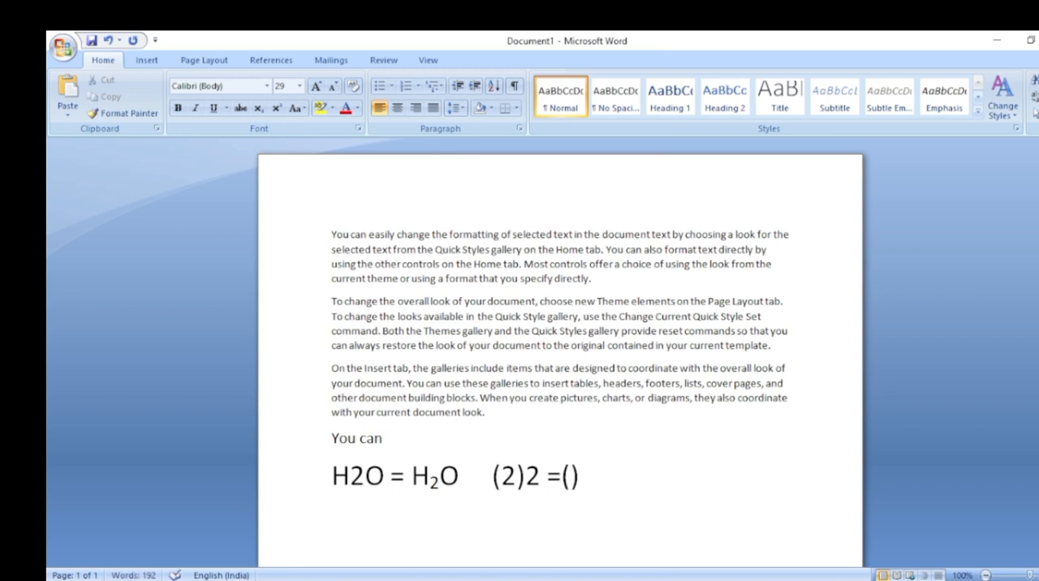
pyautogui.press('Left')
pyautogui.write('2')
pyautogui.press('Right')
pyautogui.click(277, 109)
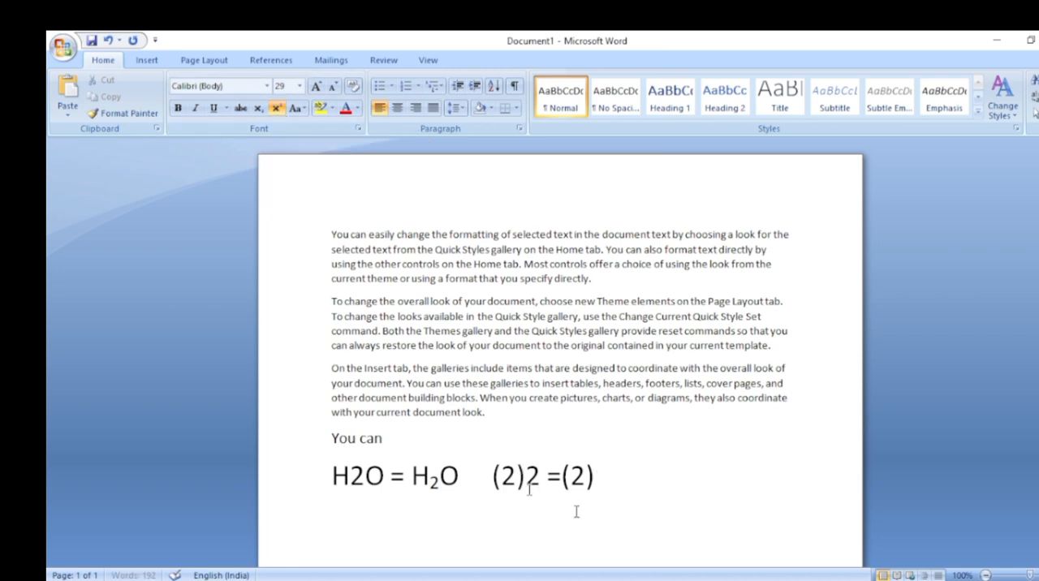
pyautogui.write('2')
# Format the 2 in the first H2O, before the equals sign, as subscript
pyautogui.moveTo(350, 476); pyautogui.dragTo(367, 481)
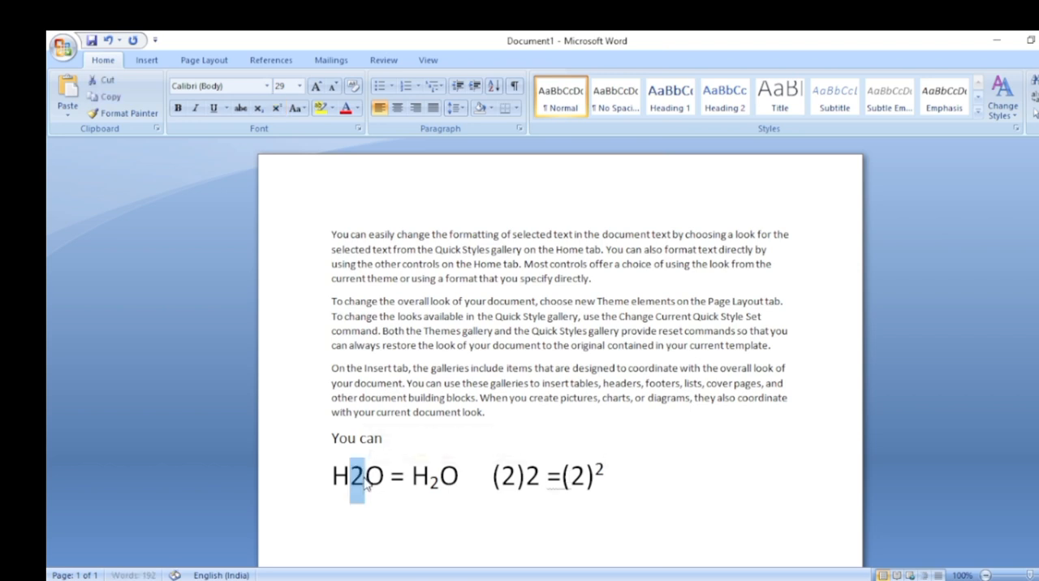
pyautogui.click(258, 111)
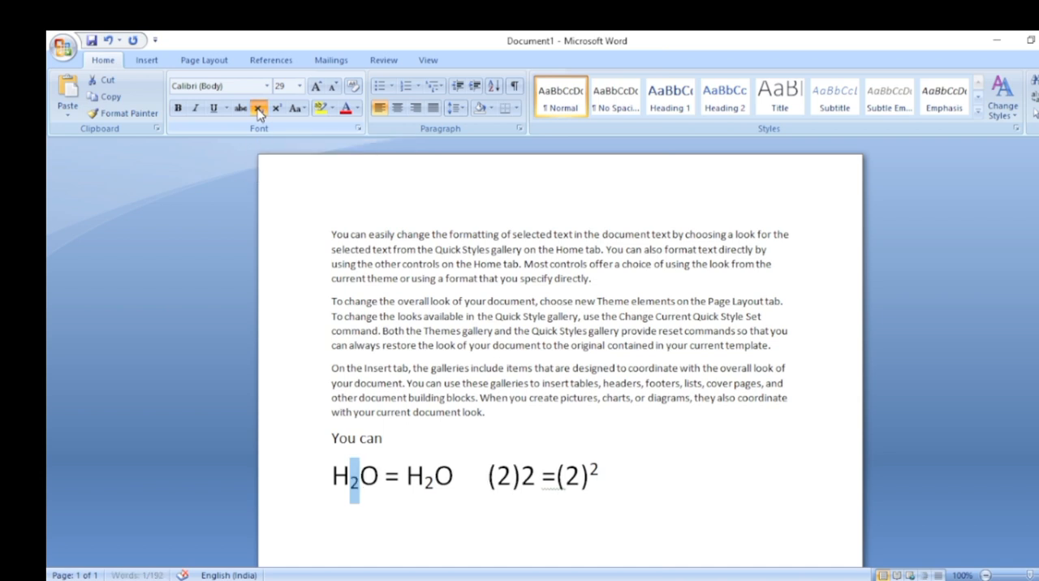
pyautogui.click(381, 508)
# Format the second 2 in "(2)2", just before the equals sign, as superscript
pyautogui.click(523, 477)
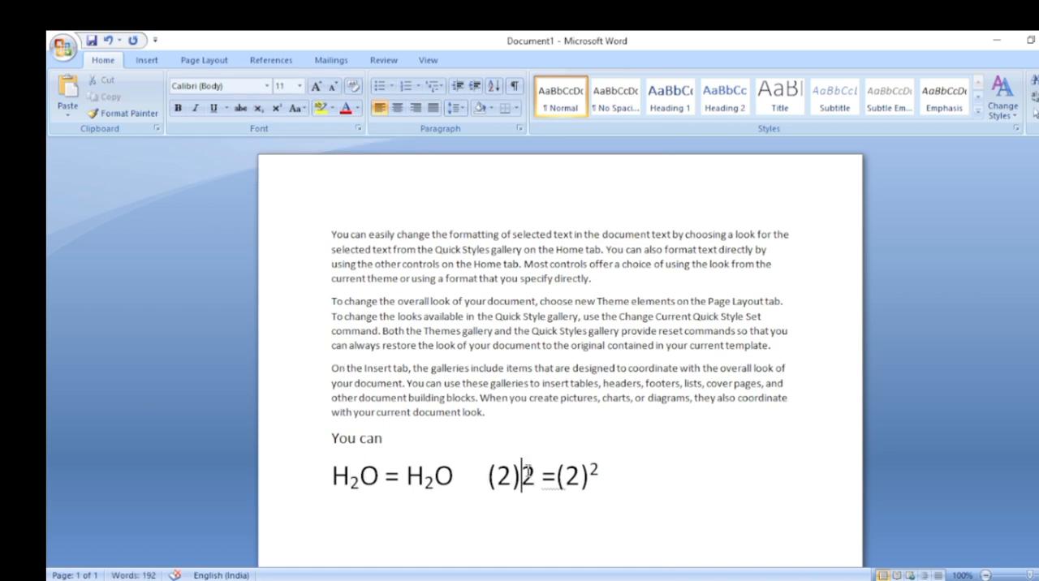
pyautogui.moveTo(526, 471); pyautogui.dragTo(537, 473)
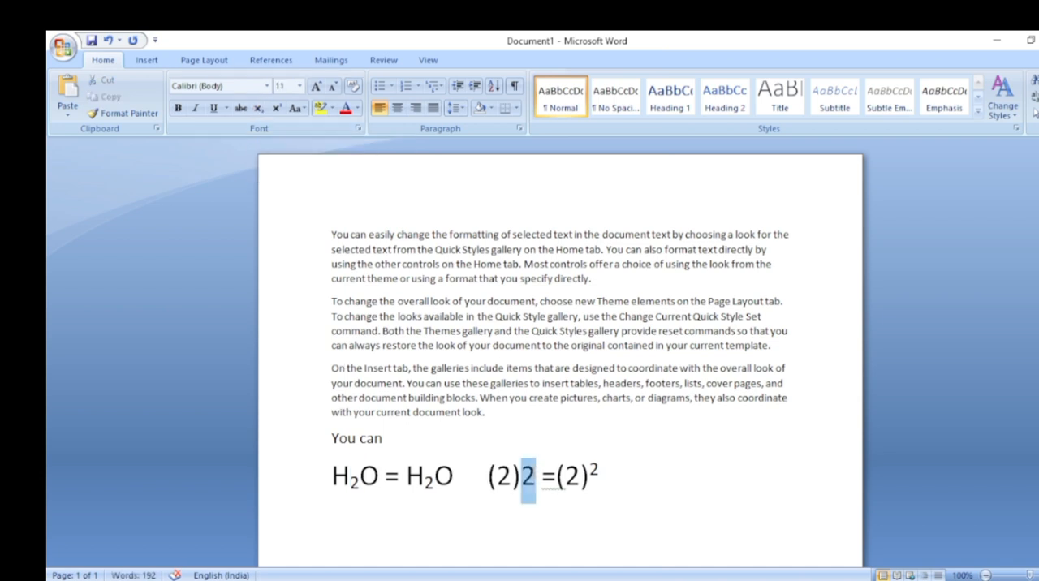
pyautogui.click(277, 109)
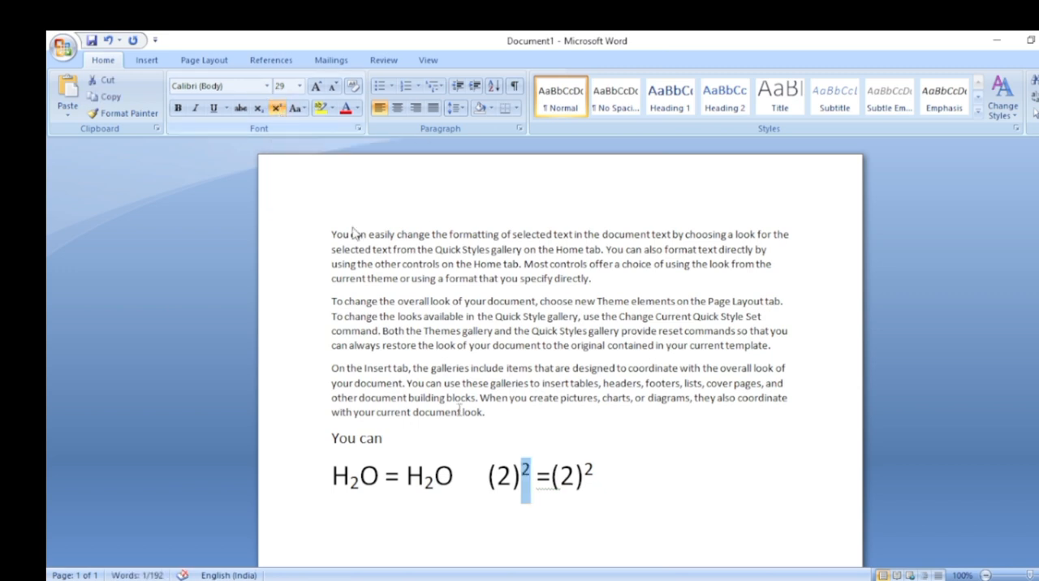
pyautogui.click(553, 532)
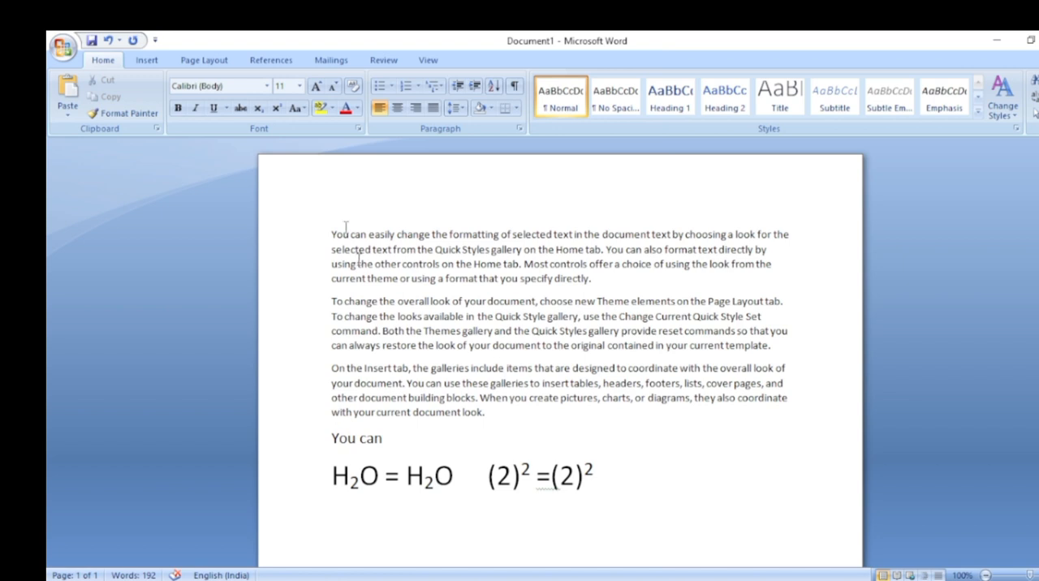
pyautogui.moveTo(627, 485)
pyautogui.mouseDown()
pyautogui.moveTo(216, 492)
pyautogui.moveTo(621, 493)
pyautogui.mouseUp()
pyautogui.click(635, 502)
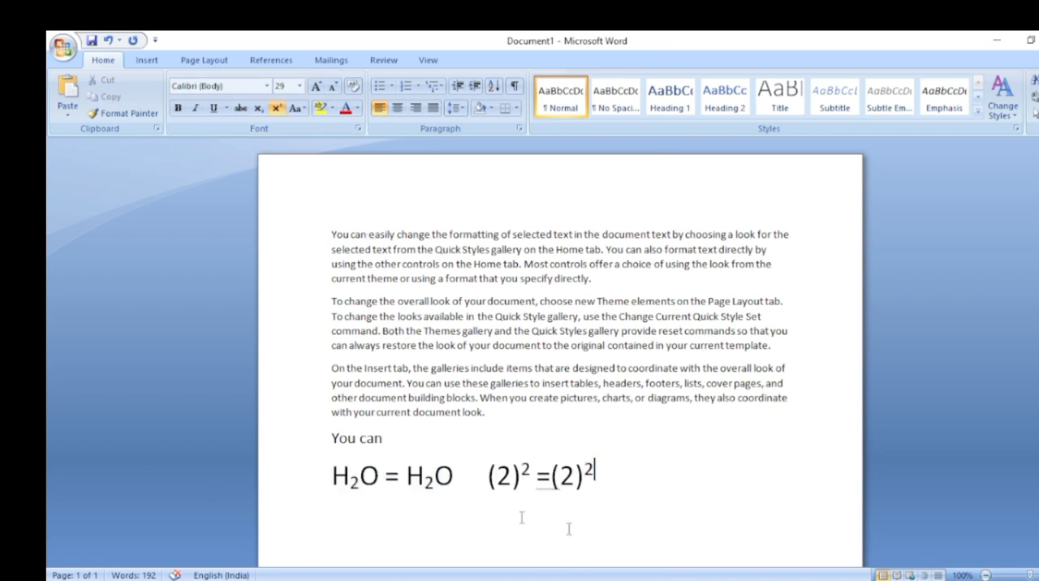
pyautogui.press('Return')
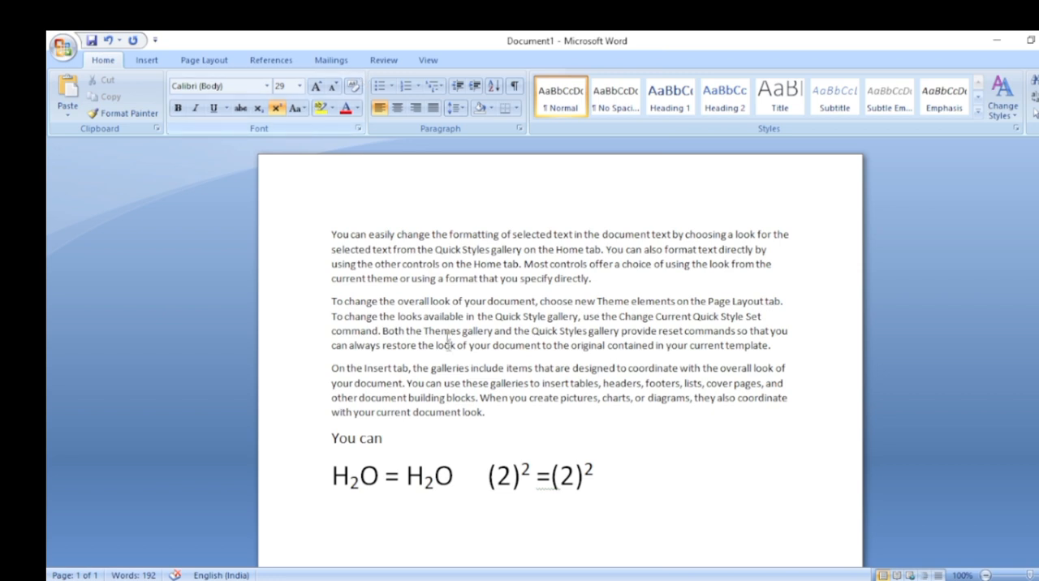
# Increase the first paragraph's font size to 14 and justify its text
pyautogui.moveTo(331, 234); pyautogui.dragTo(647, 295)
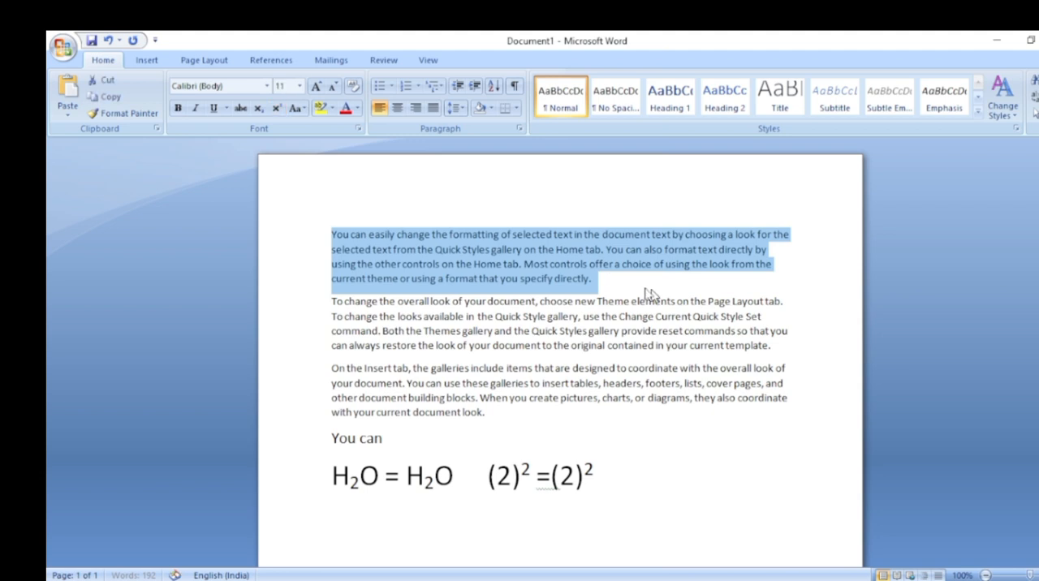
pyautogui.hotkey('ctrl', ']')
pyautogui.hotkey('ctrl', ']')
pyautogui.hotkey('ctrl', ']')
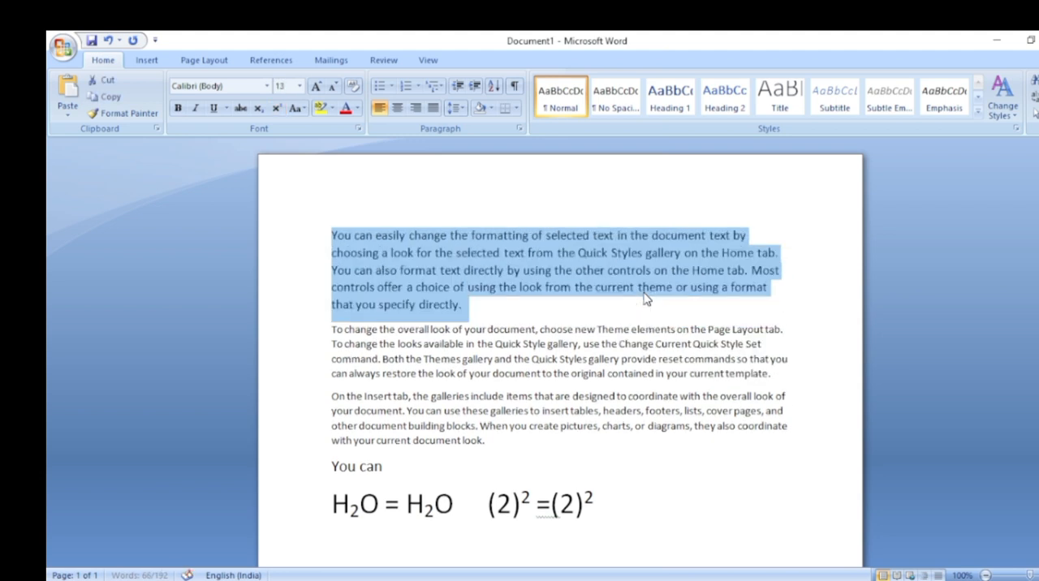
pyautogui.hotkey('ctrl', 'j')
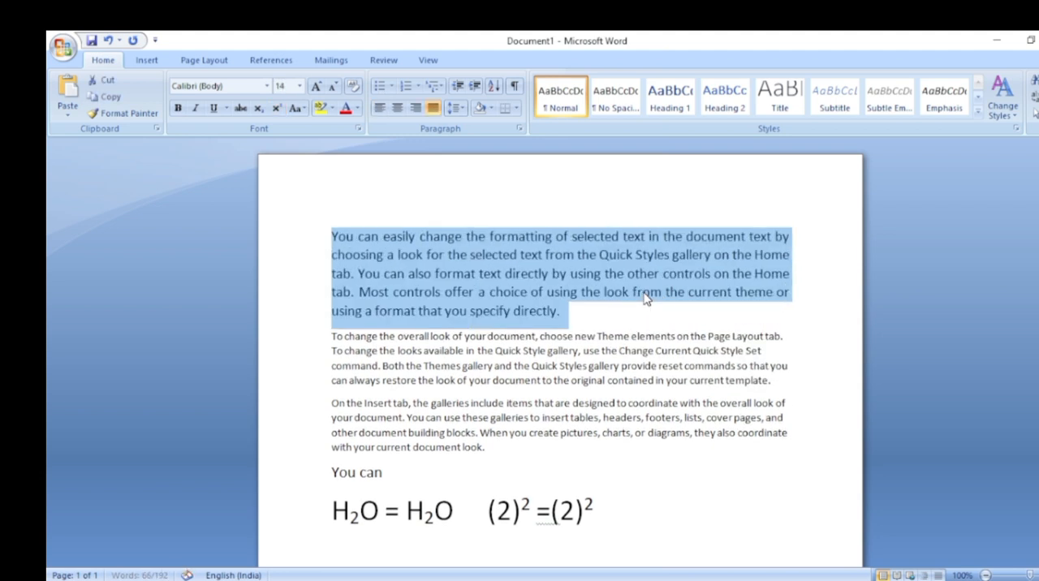
pyautogui.click(619, 319)
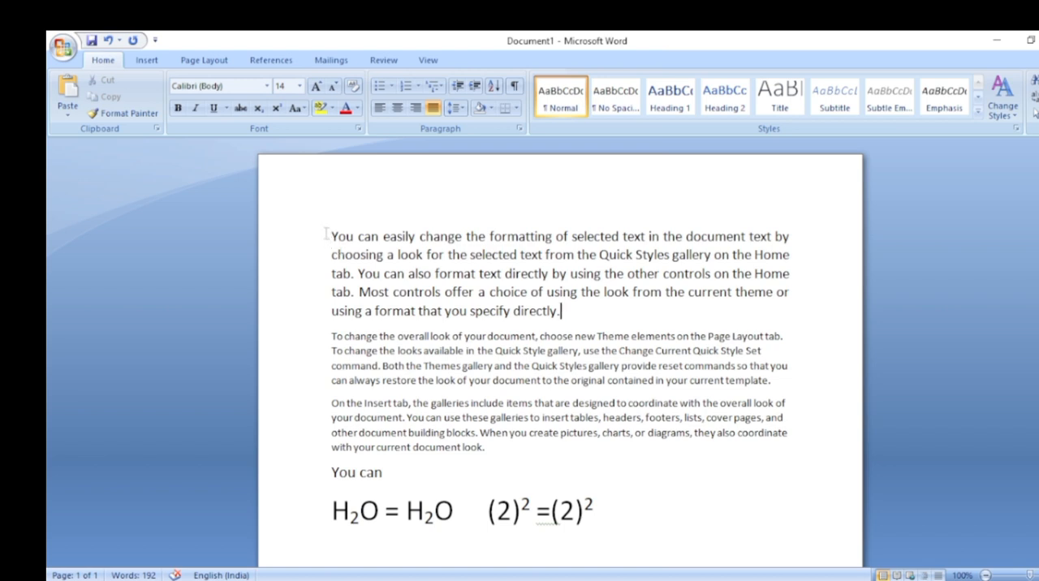
# Change the case of the whole first paragraph to lowercase
pyautogui.click(302, 110)
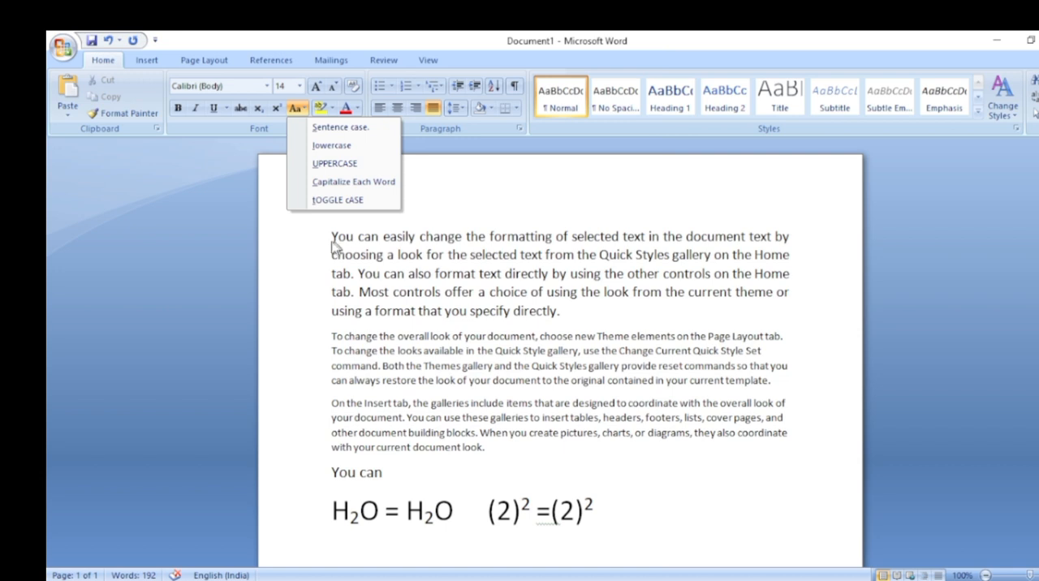
pyautogui.click(459, 197)
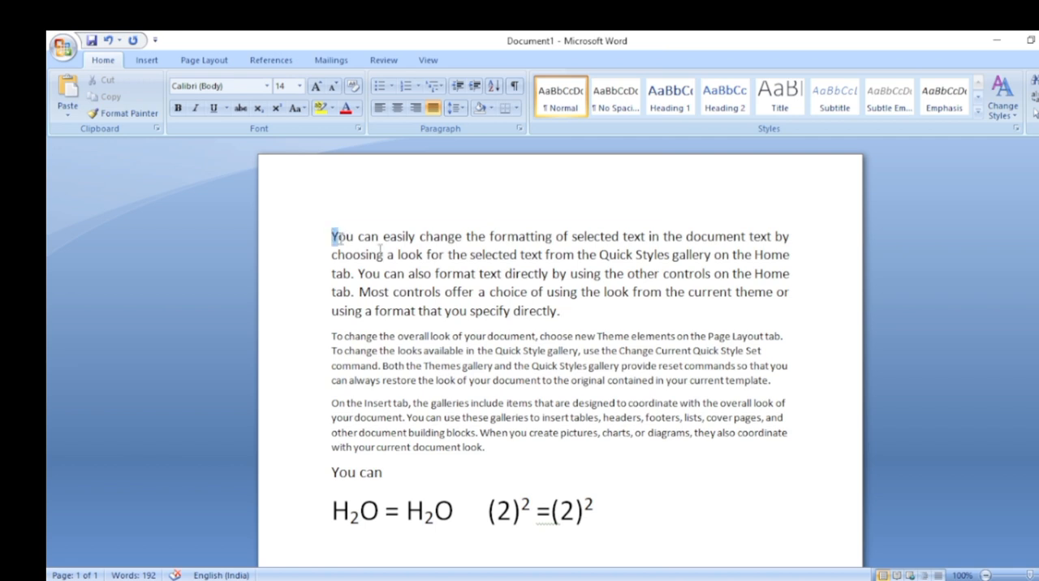
pyautogui.moveTo(334, 236); pyautogui.dragTo(560, 315)
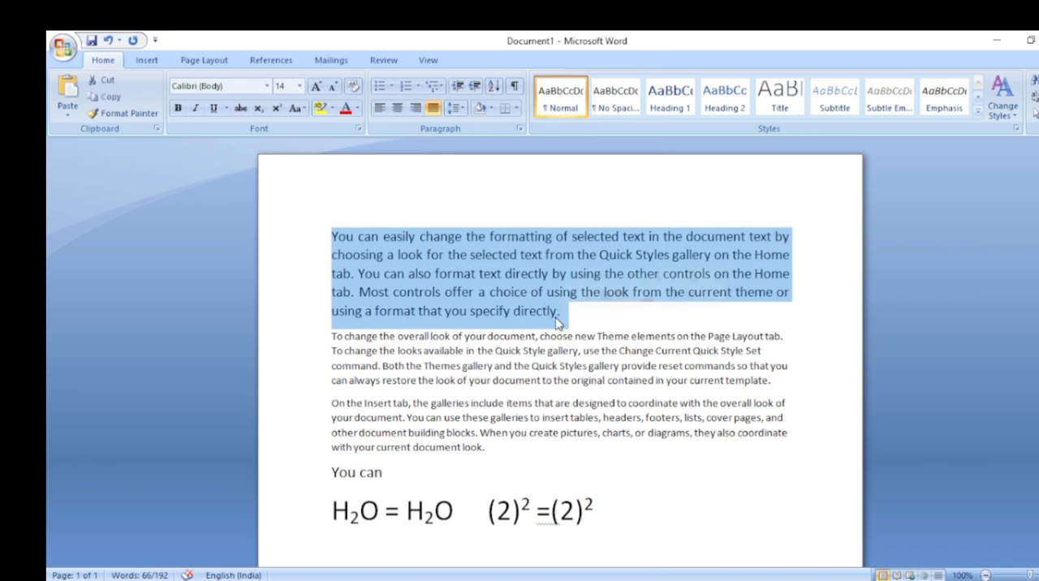
pyautogui.click(305, 113)
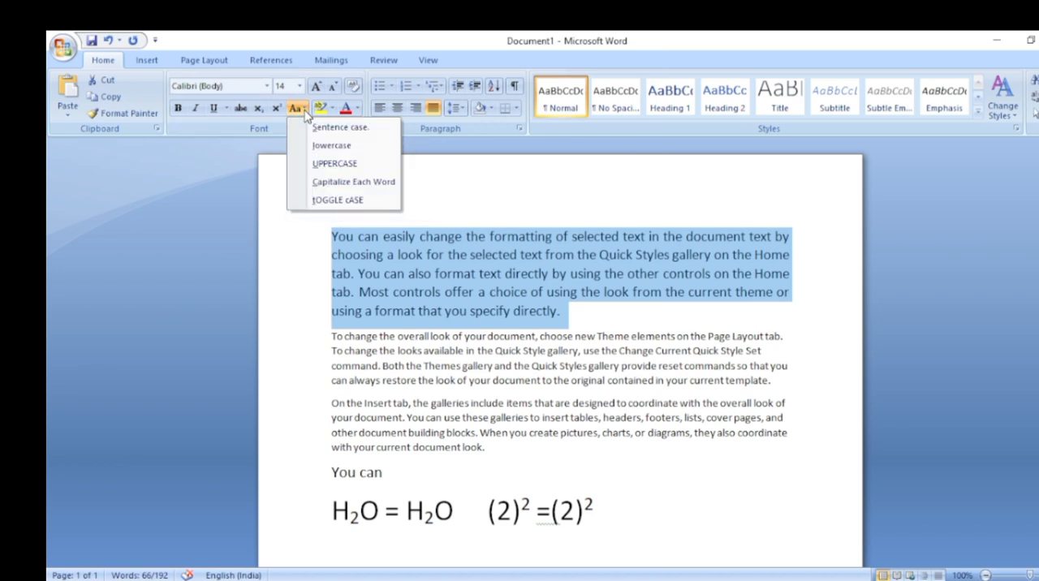
pyautogui.click(334, 146)
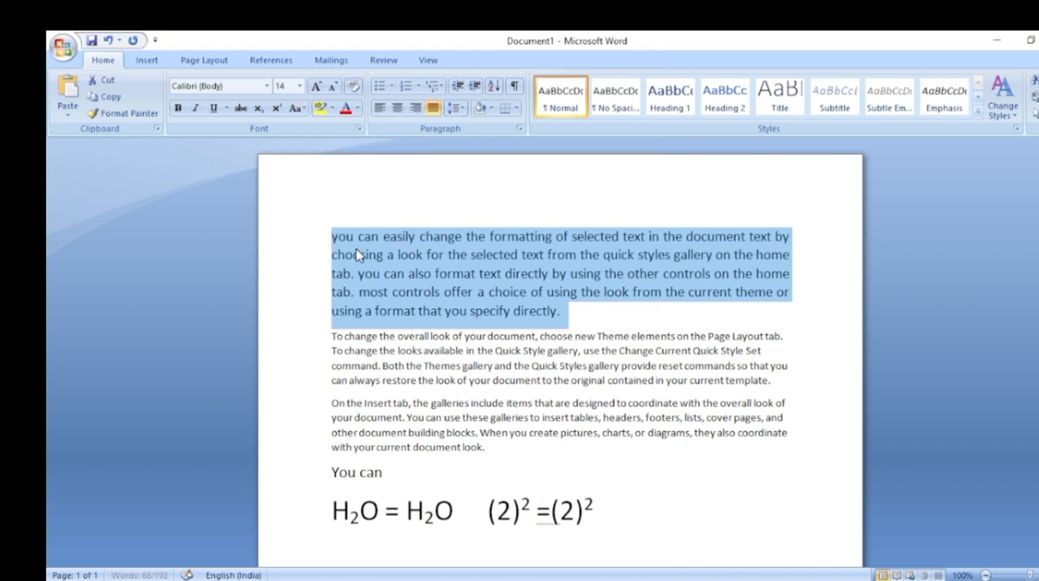
pyautogui.click(333, 243)
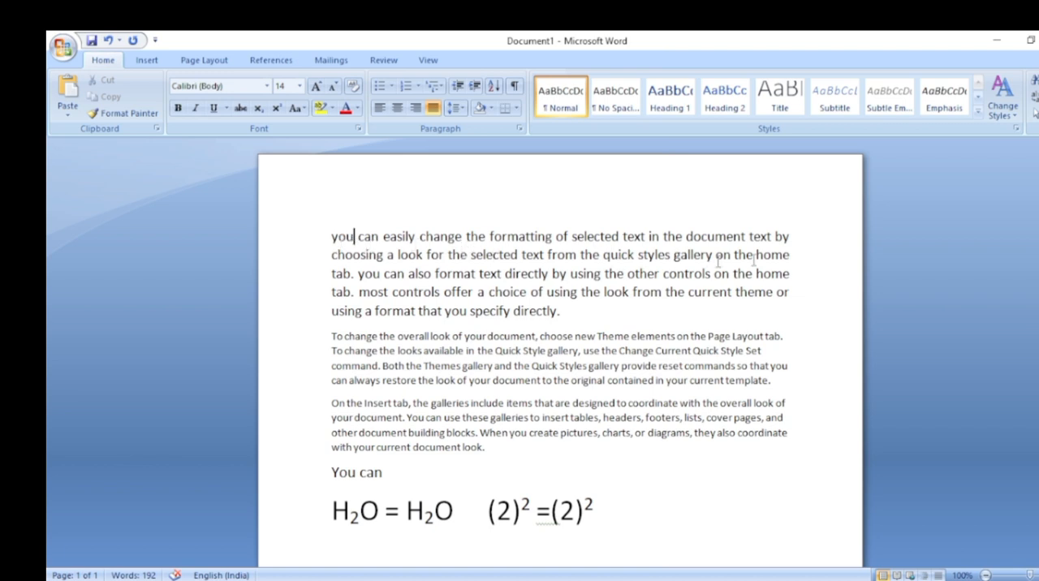
pyautogui.click(357, 274)
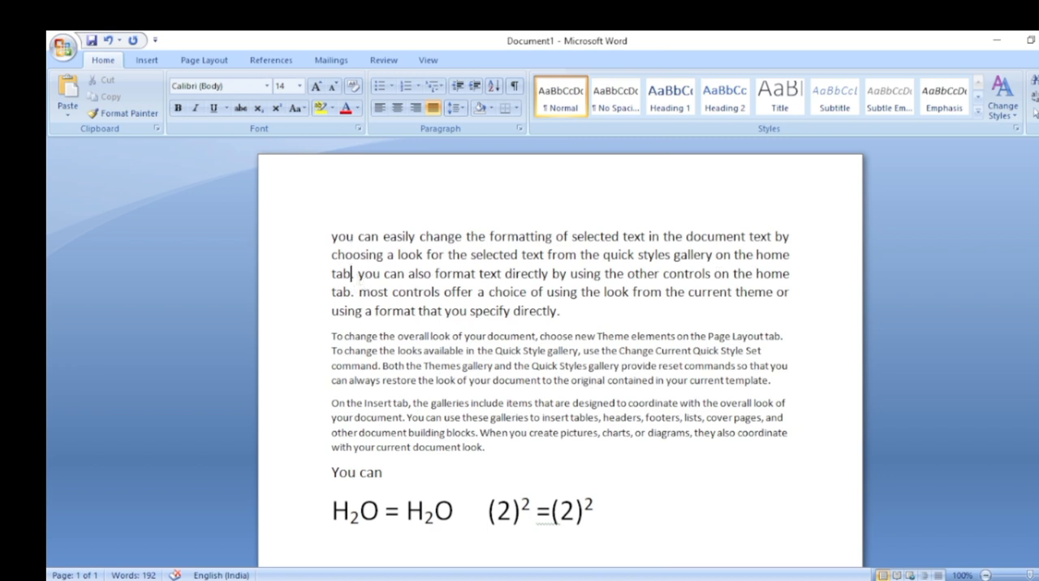
pyautogui.click(365, 276)
# Change the case of the whole first paragraph to UPPERCASE
pyautogui.moveTo(330, 236); pyautogui.dragTo(565, 323)
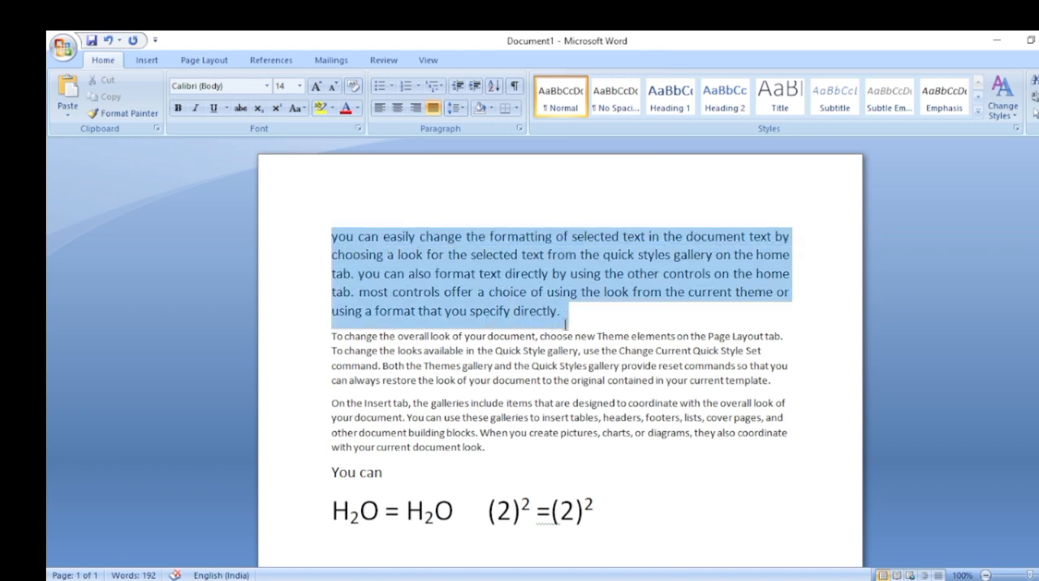
pyautogui.click(297, 108)
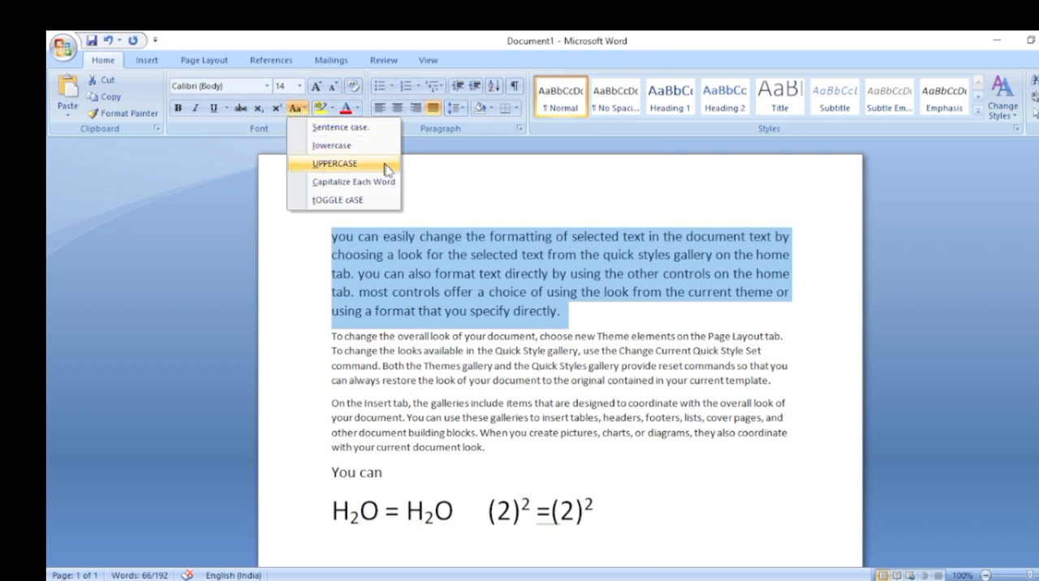
pyautogui.click(334, 164)
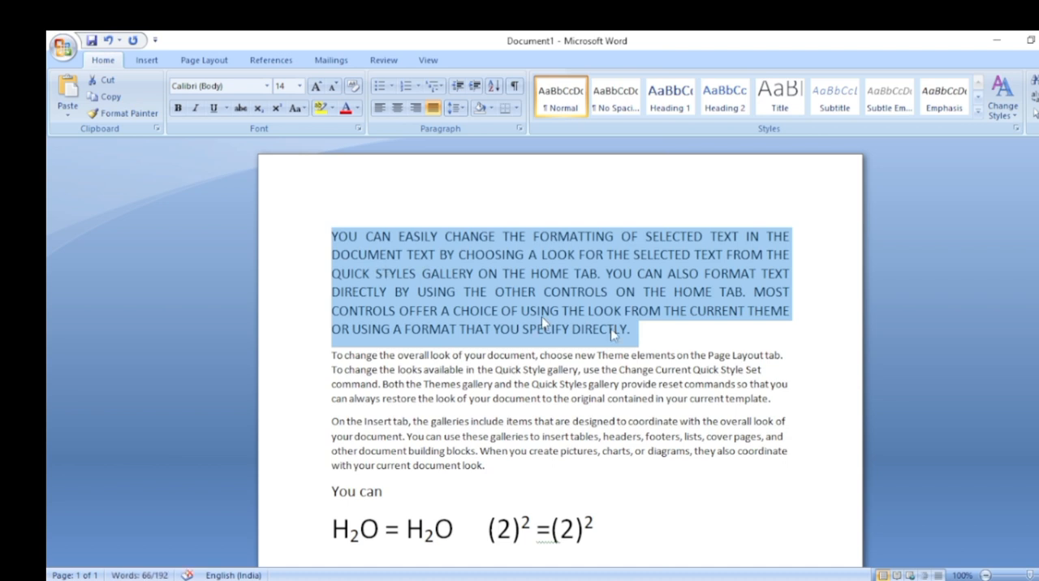
pyautogui.click(657, 332)
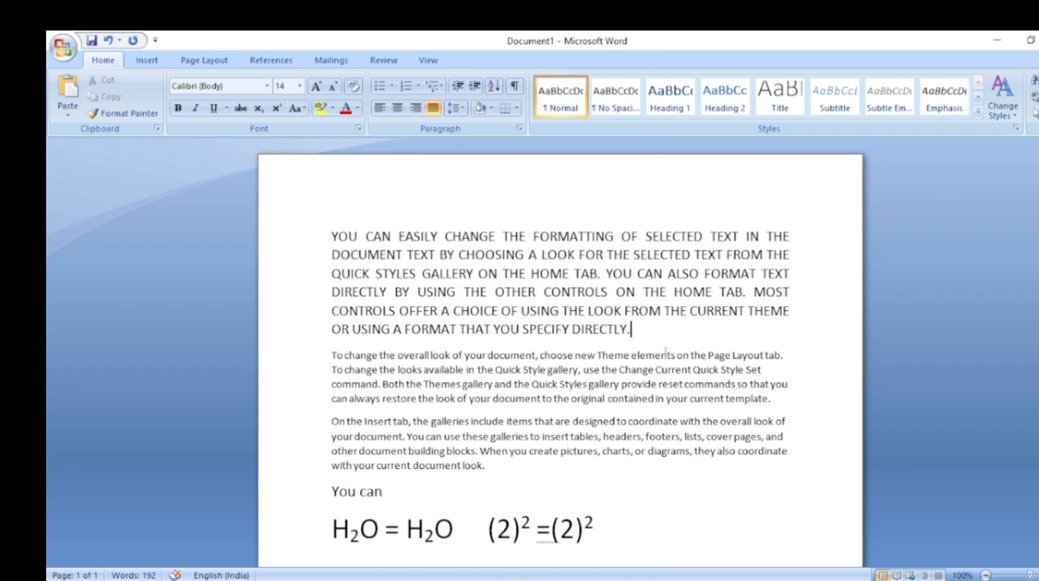
# Change the case of the first paragraph to Sentence case
pyautogui.click(302, 108)
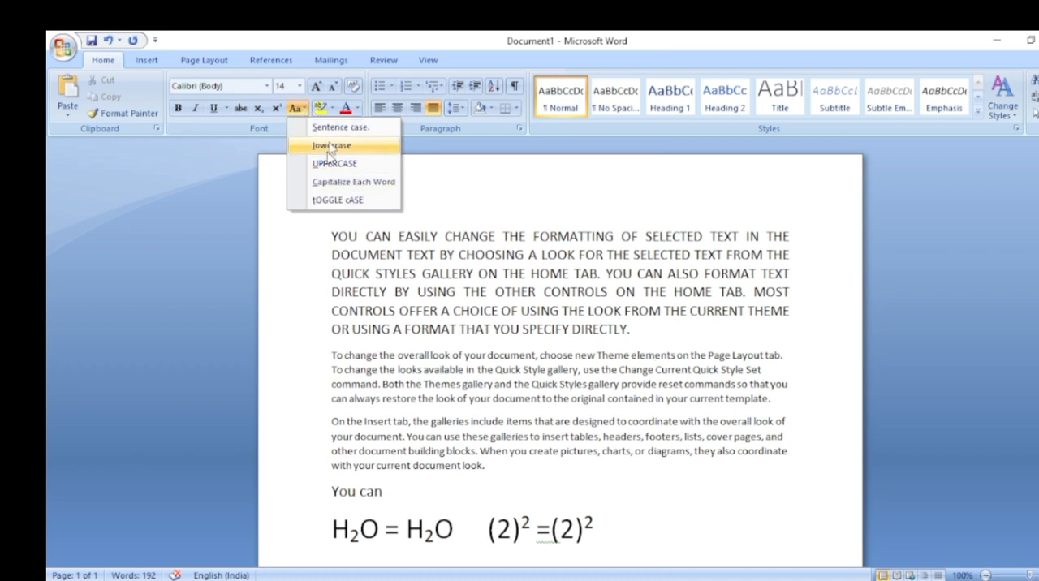
pyautogui.click(333, 237)
pyautogui.moveTo(331, 237); pyautogui.dragTo(638, 333)
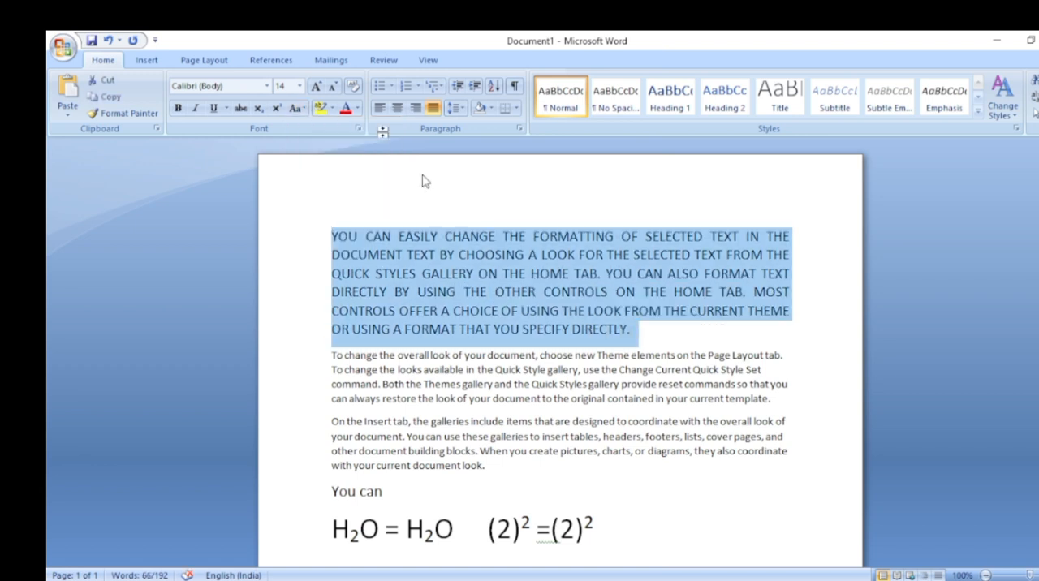
pyautogui.click(306, 111)
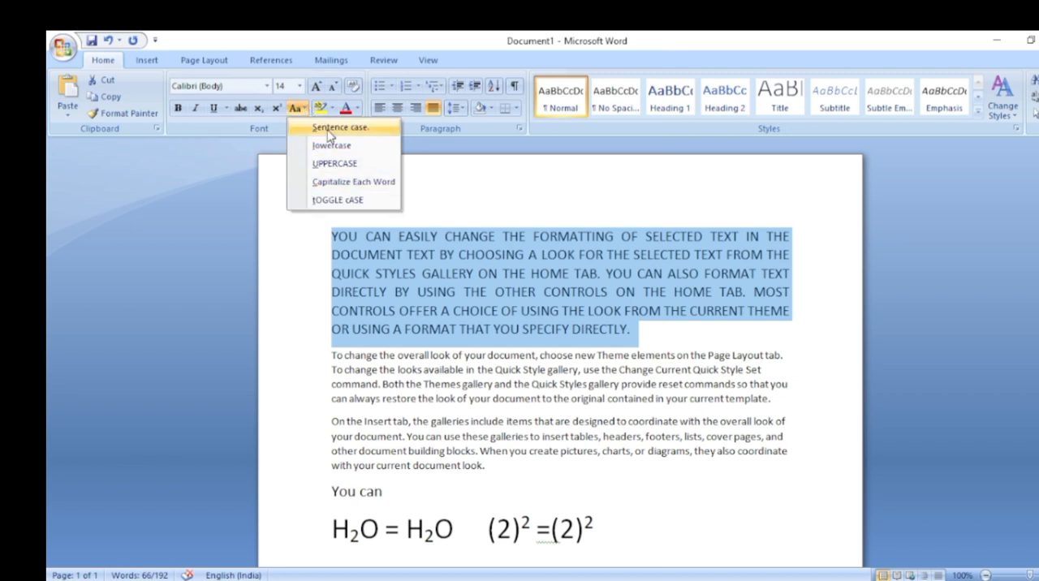
pyautogui.click(333, 129)
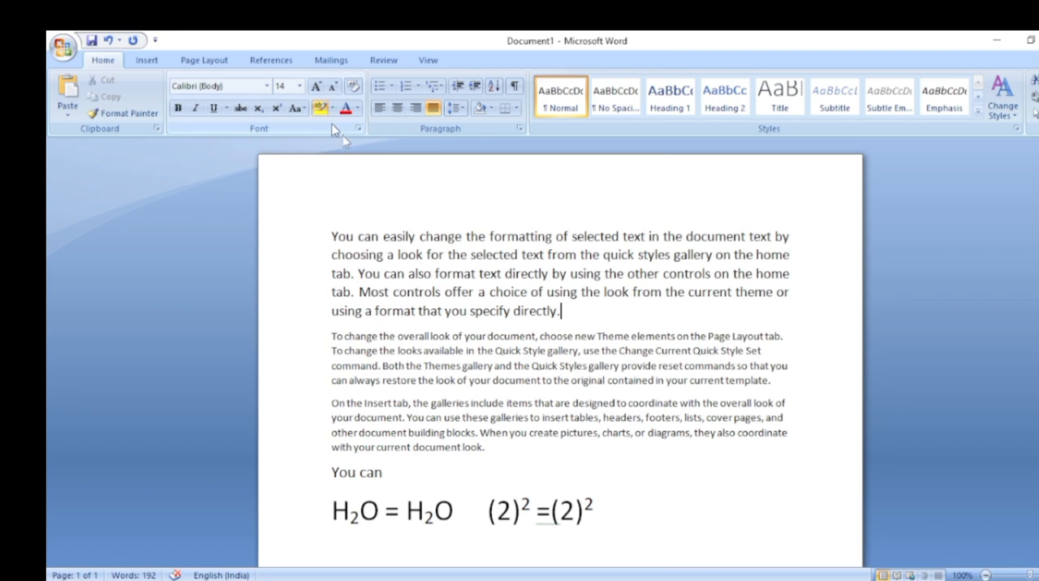
# Try highlighting the whole first paragraph in yellow, and undo the highlighting
pyautogui.moveTo(332, 235); pyautogui.dragTo(781, 257)
pyautogui.moveTo(780, 254)
pyautogui.mouseDown()
pyautogui.moveTo(795, 308)
pyautogui.moveTo(562, 310)
pyautogui.mouseUp()
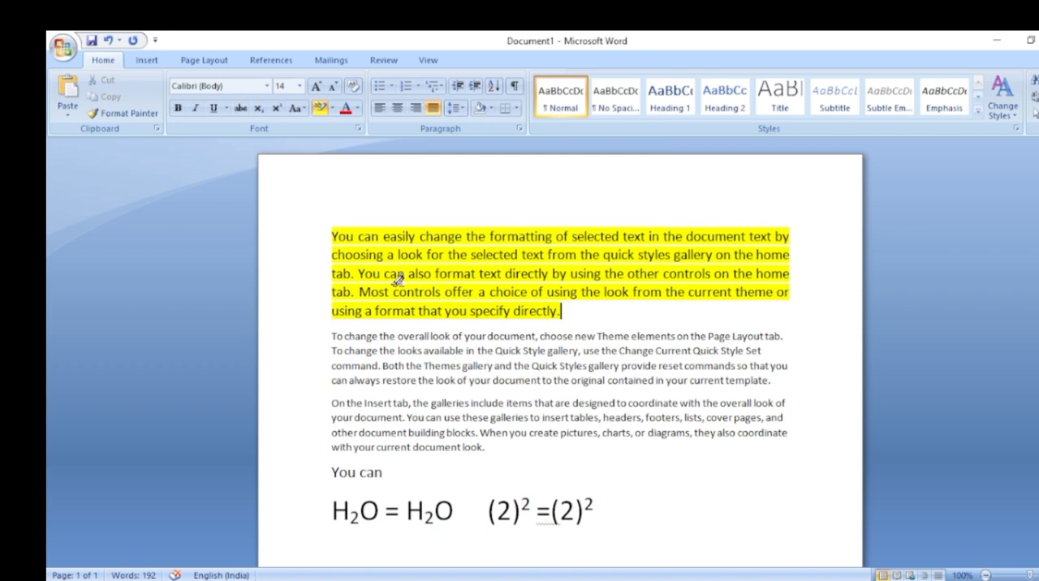
pyautogui.hotkey('ctrl', 'z')
pyautogui.click(576, 322)
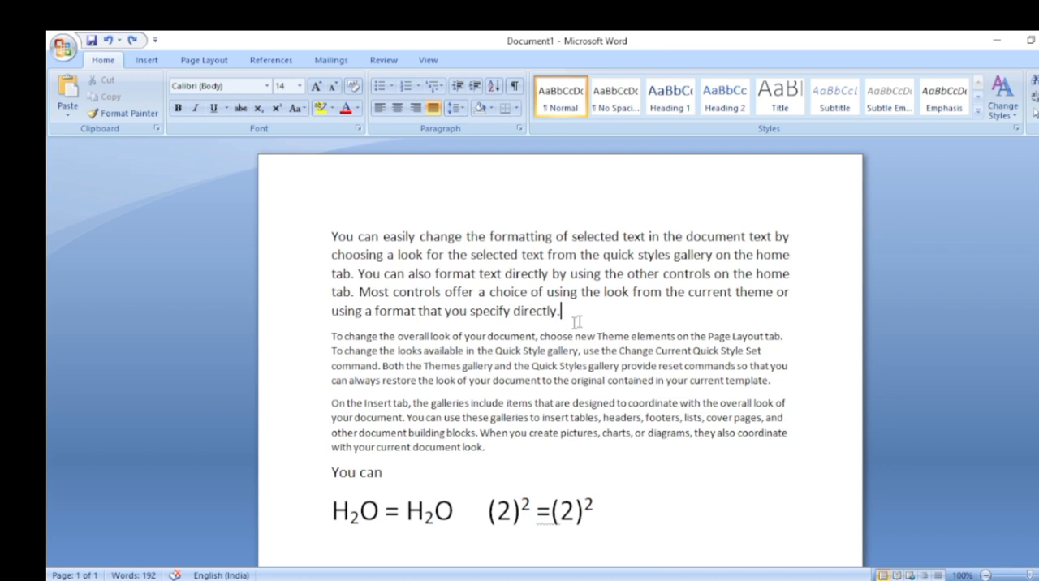
# Change the case of the first paragraph to Capitalize Each Word
pyautogui.click(297, 114)
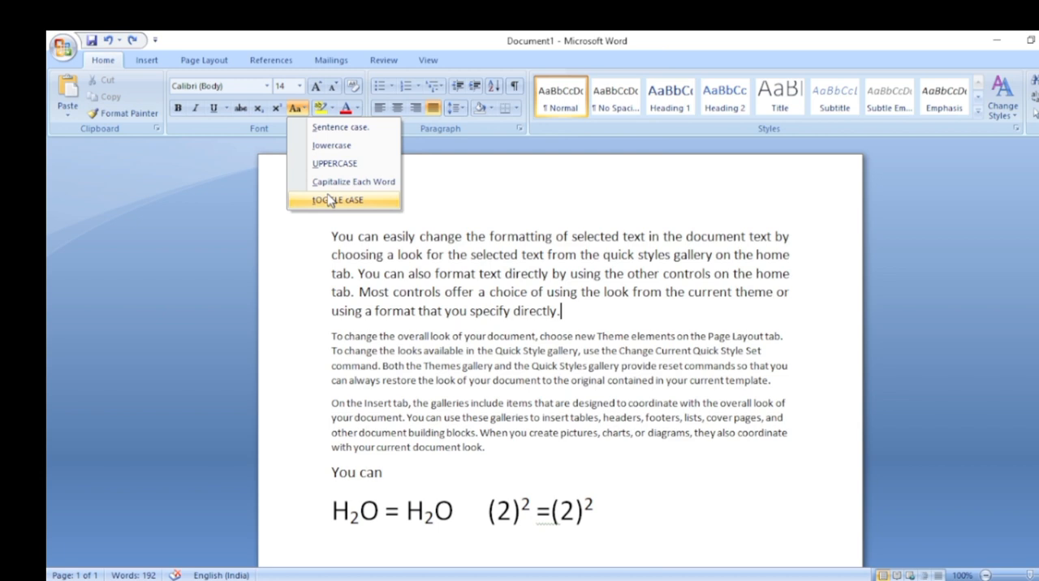
pyautogui.moveTo(333, 237); pyautogui.dragTo(568, 313)
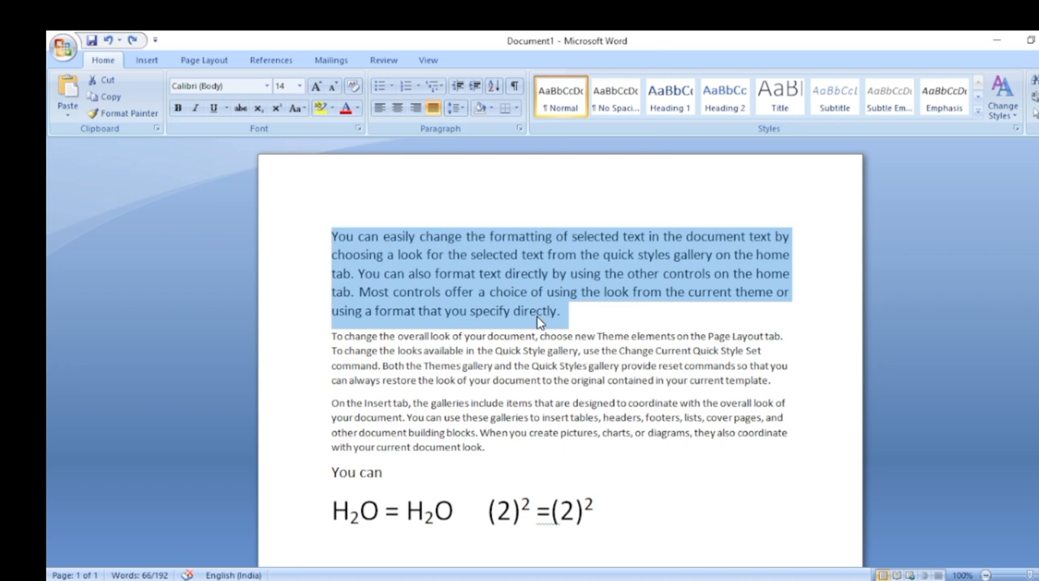
pyautogui.click(297, 107)
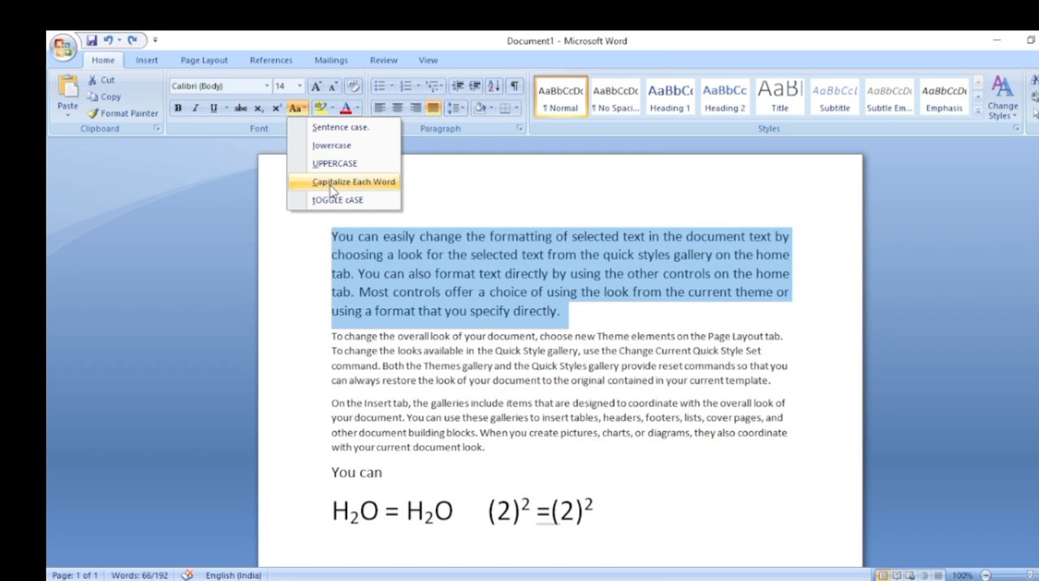
pyautogui.click(333, 184)
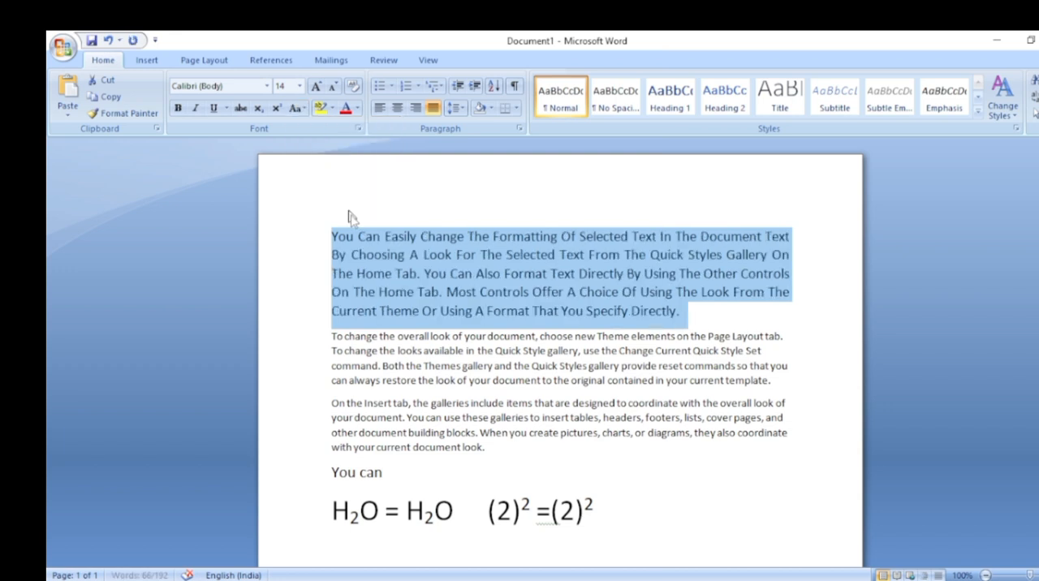
pyautogui.press('Right')
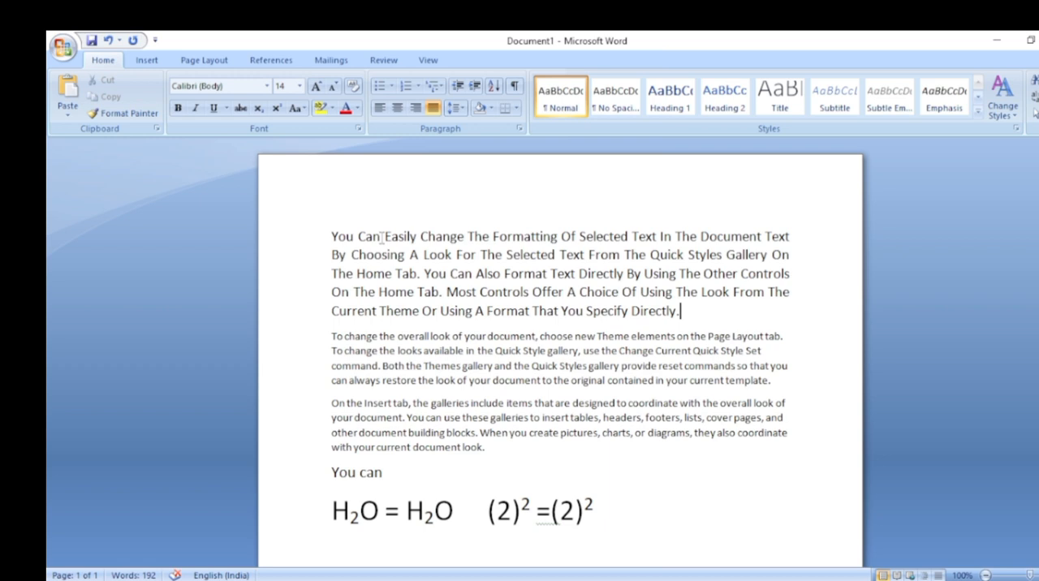
# Change the case of the whole first paragraph to tOGGLE cASE
pyautogui.click(297, 108)
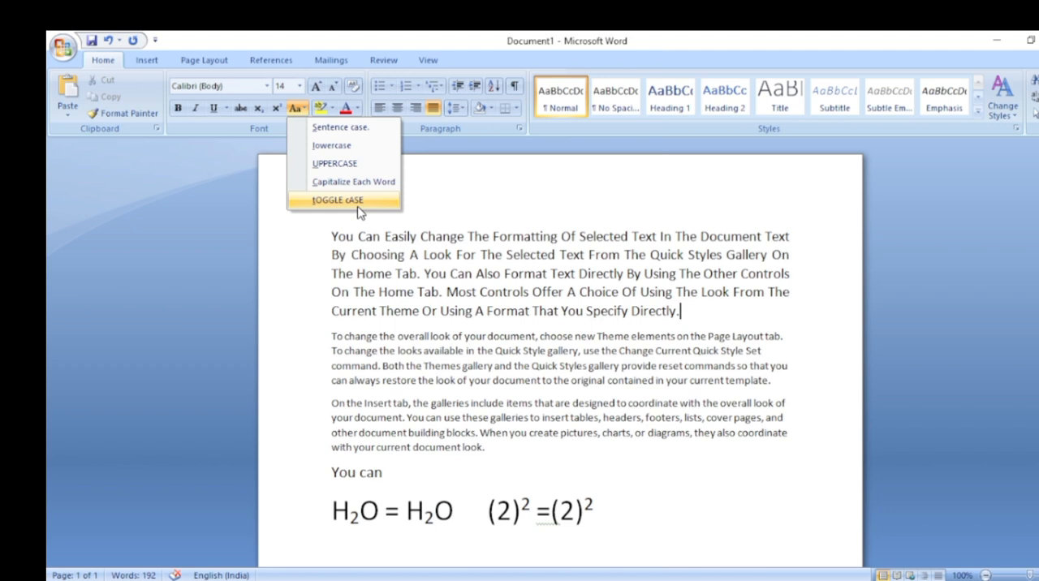
pyautogui.tripleClick(678, 319)
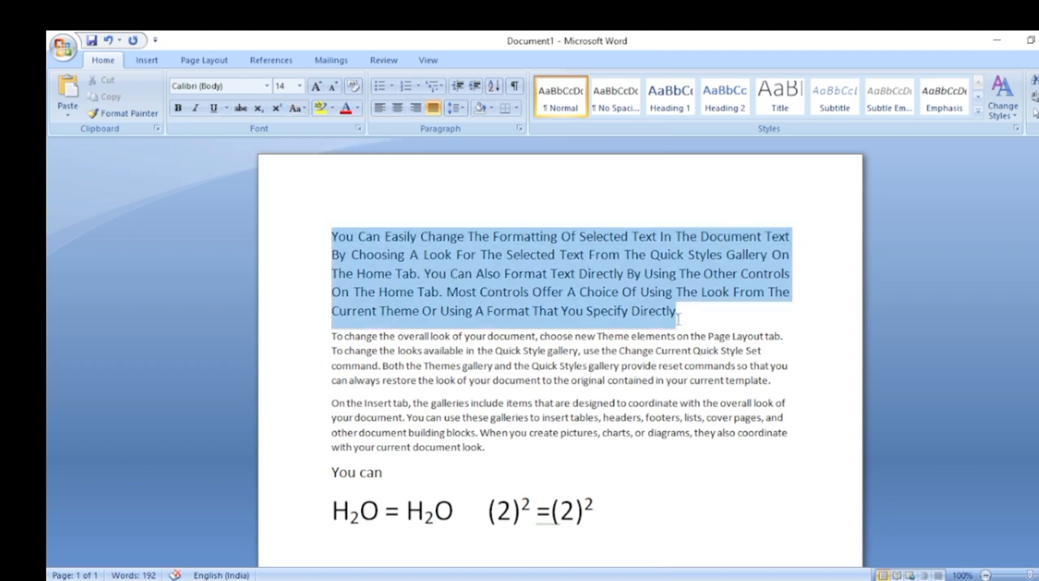
pyautogui.click(305, 109)
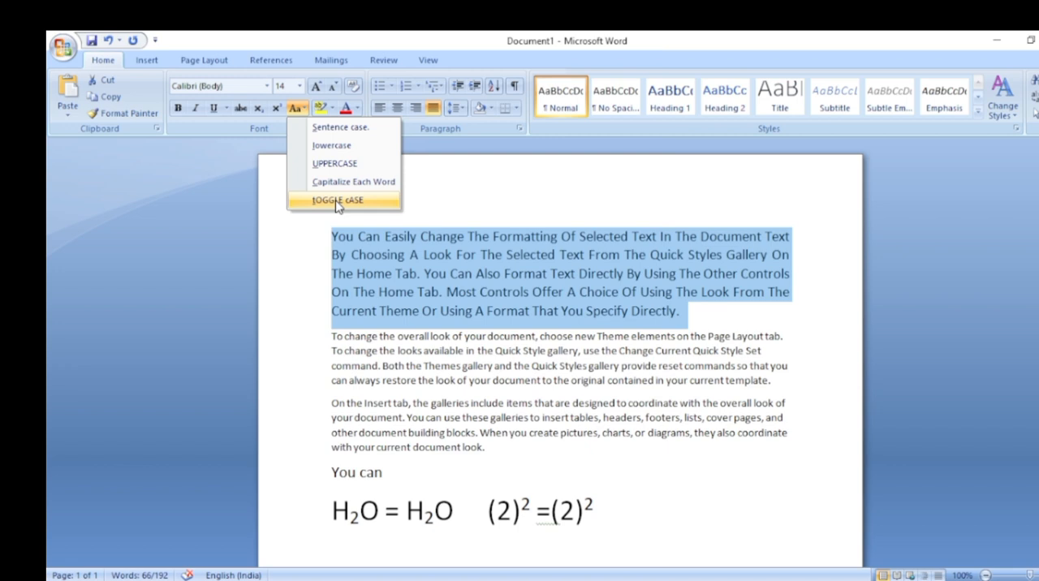
pyautogui.click(338, 203)
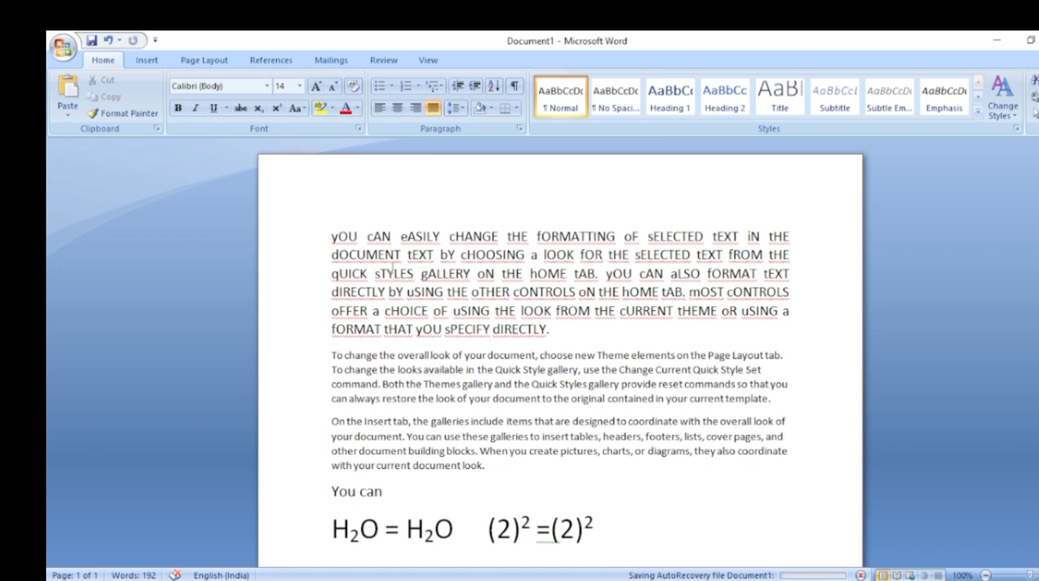
# Highlight the whole first paragraph in turquoise, and run the text highlighter over the paragraph once more
pyautogui.click(333, 109)
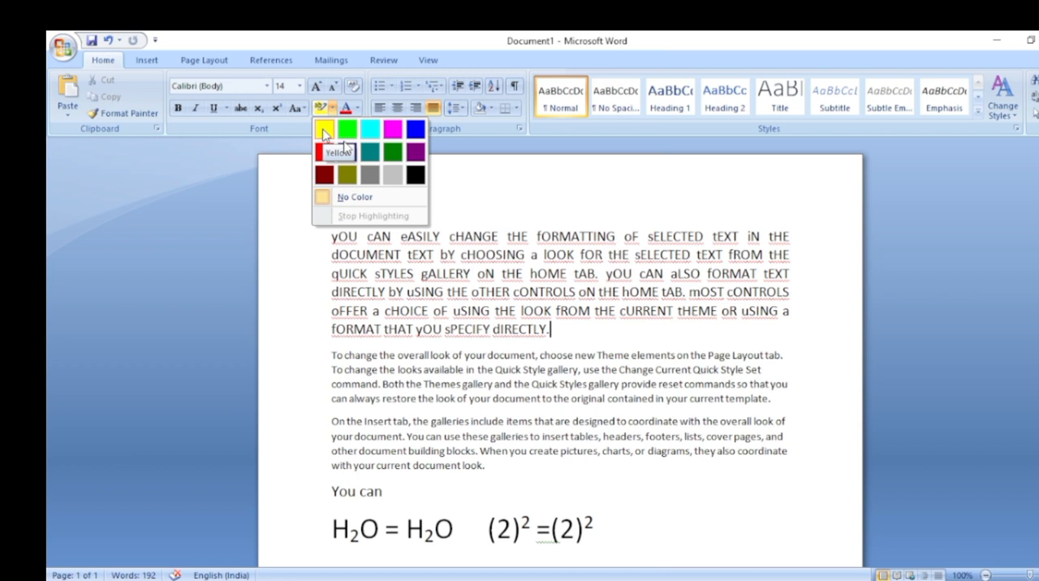
pyautogui.click(324, 130)
pyautogui.moveTo(331, 236); pyautogui.dragTo(550, 329)
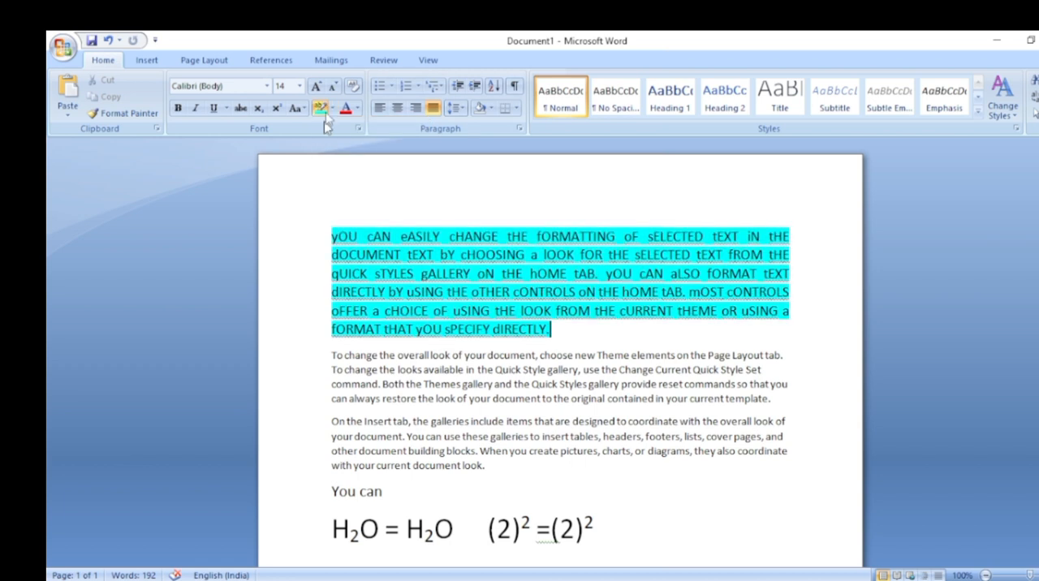
pyautogui.click(322, 110)
pyautogui.moveTo(340, 235); pyautogui.dragTo(627, 336)
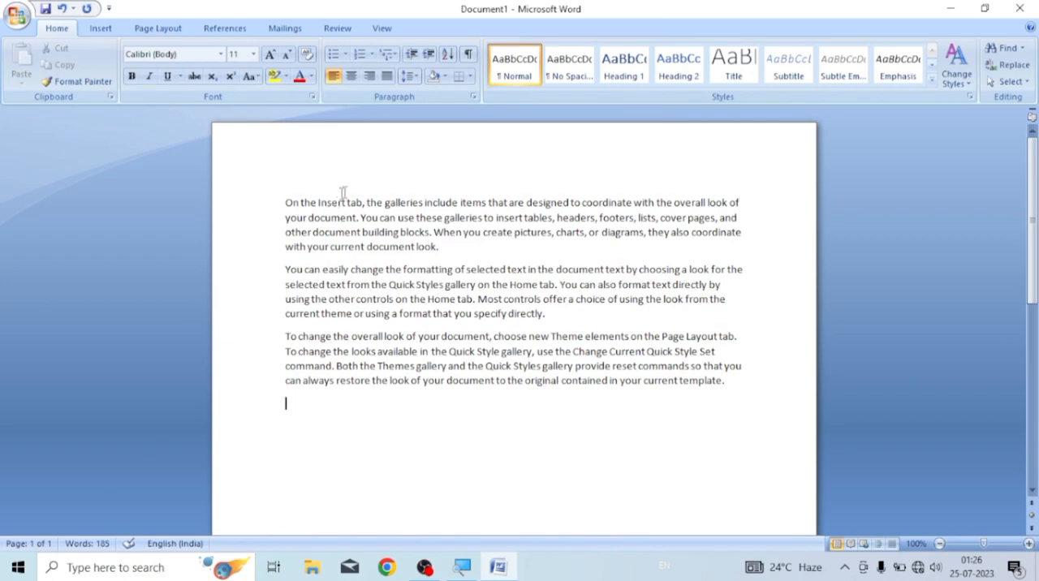
# Set the font color of the first paragraph, starting "On the Insert tab", to the standard light blue
pyautogui.click(311, 76)
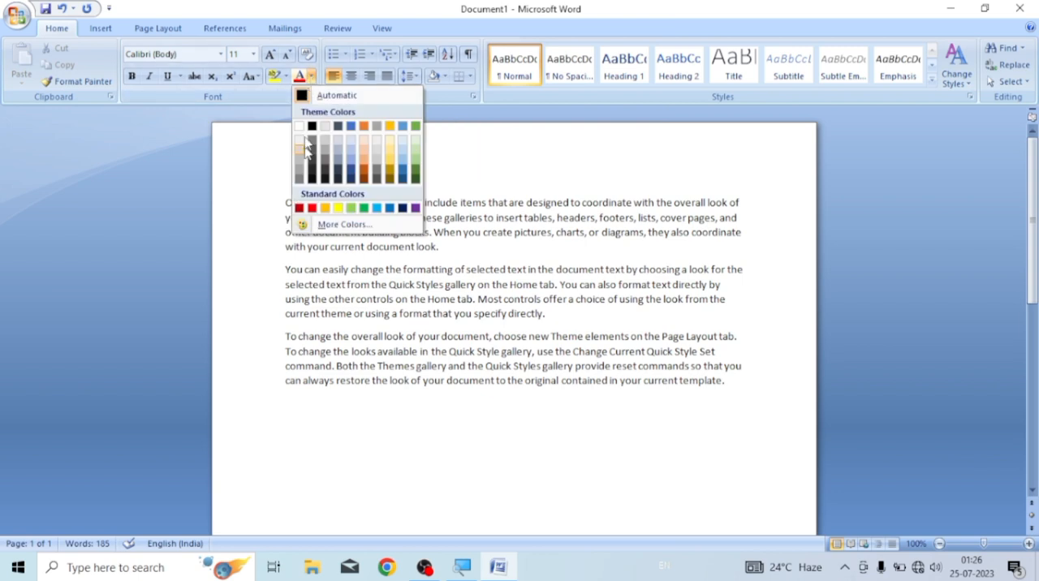
pyautogui.click(493, 180)
pyautogui.moveTo(285, 202); pyautogui.dragTo(744, 257)
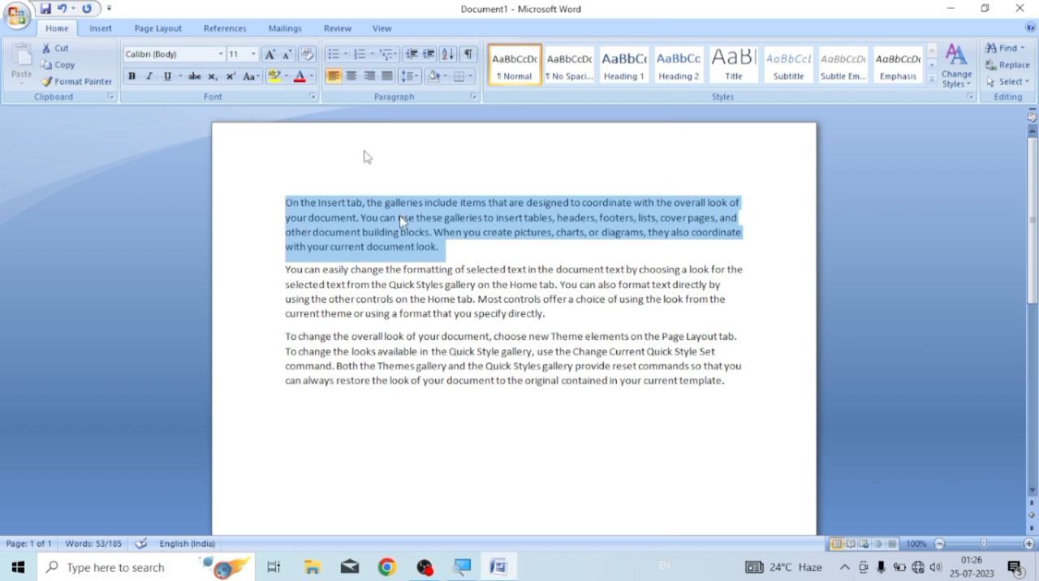
pyautogui.click(311, 77)
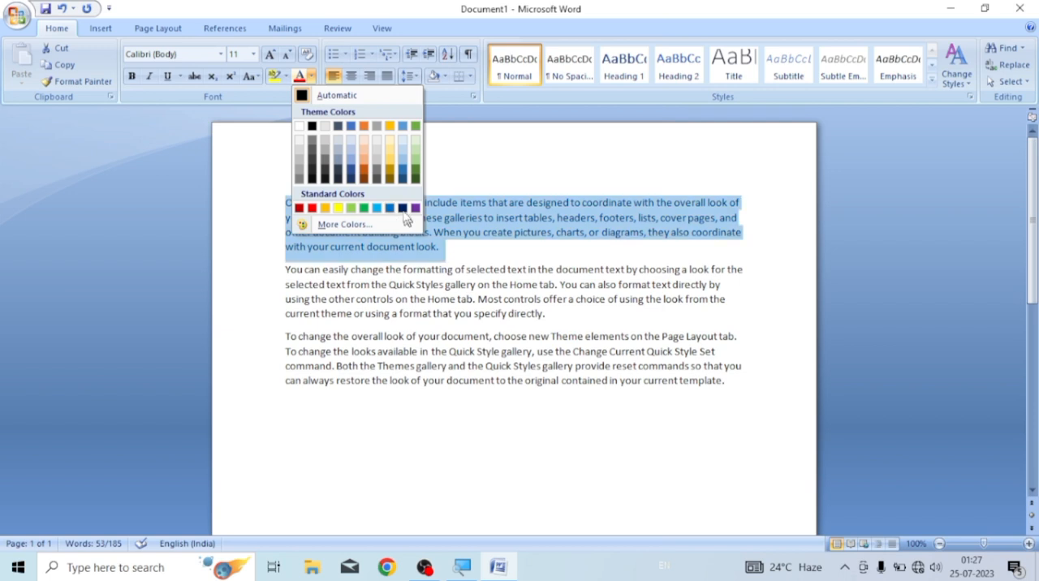
pyautogui.click(379, 210)
pyautogui.click(448, 256)
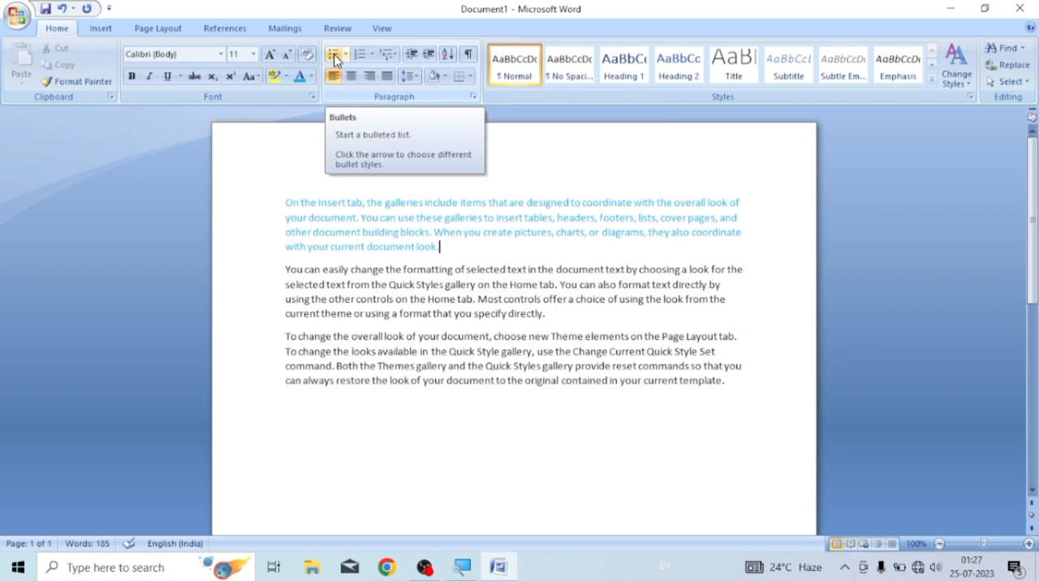
# Turn the light blue first paragraph into a bulleted item with the arrow bullet style
pyautogui.click(284, 202)
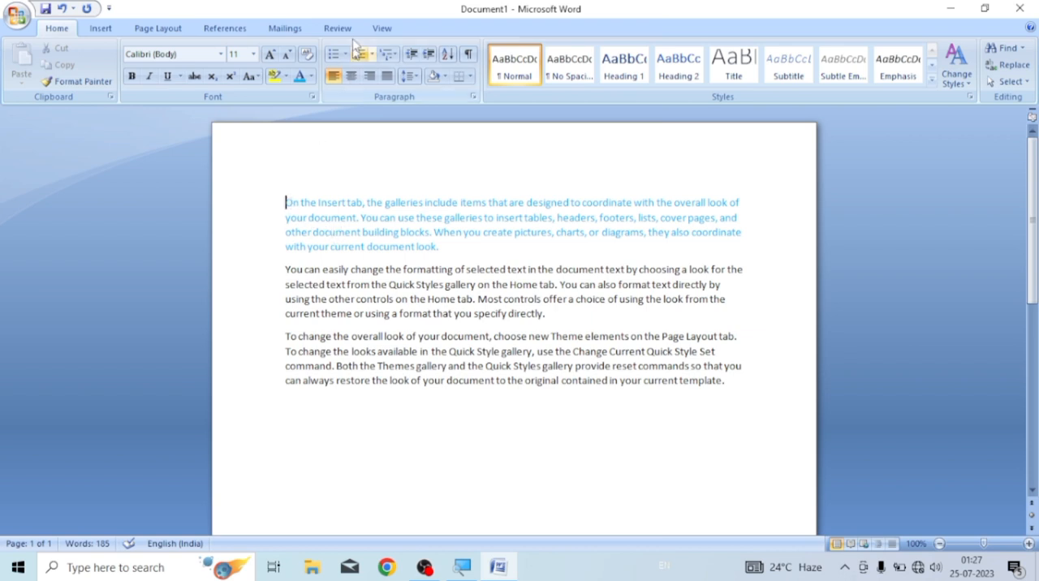
pyautogui.click(335, 57)
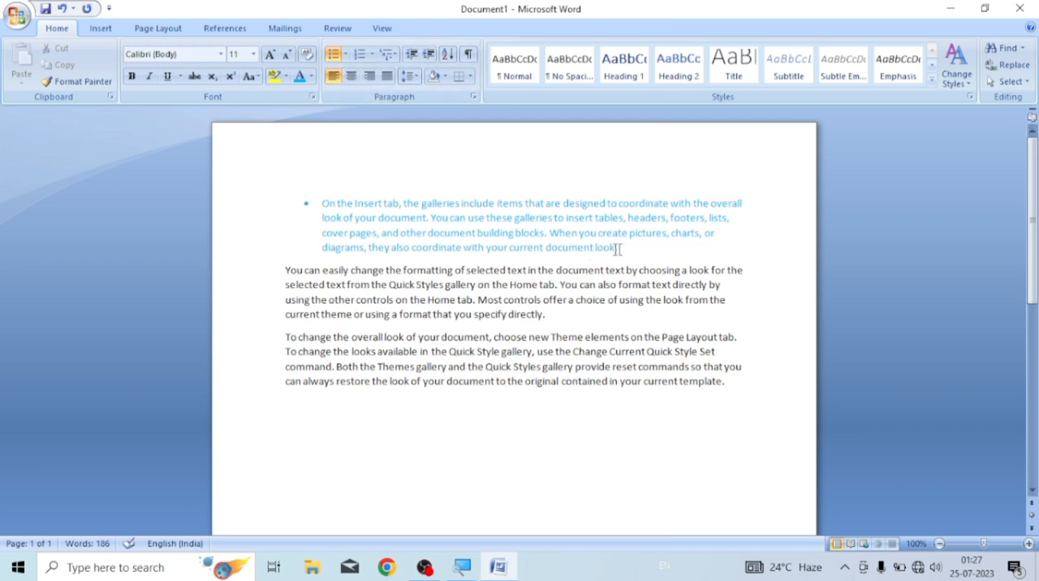
pyautogui.click(346, 55)
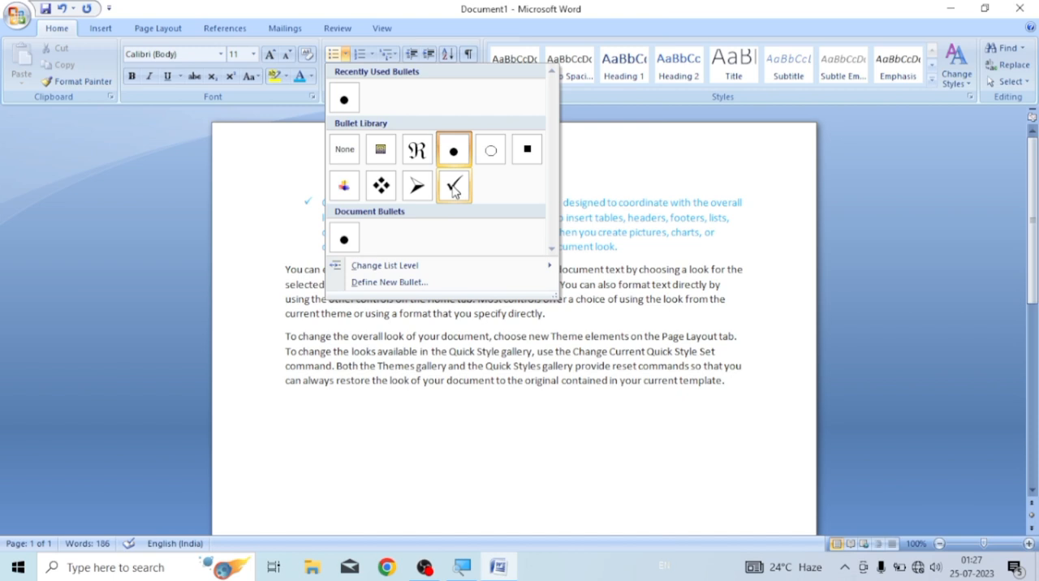
pyautogui.click(417, 186)
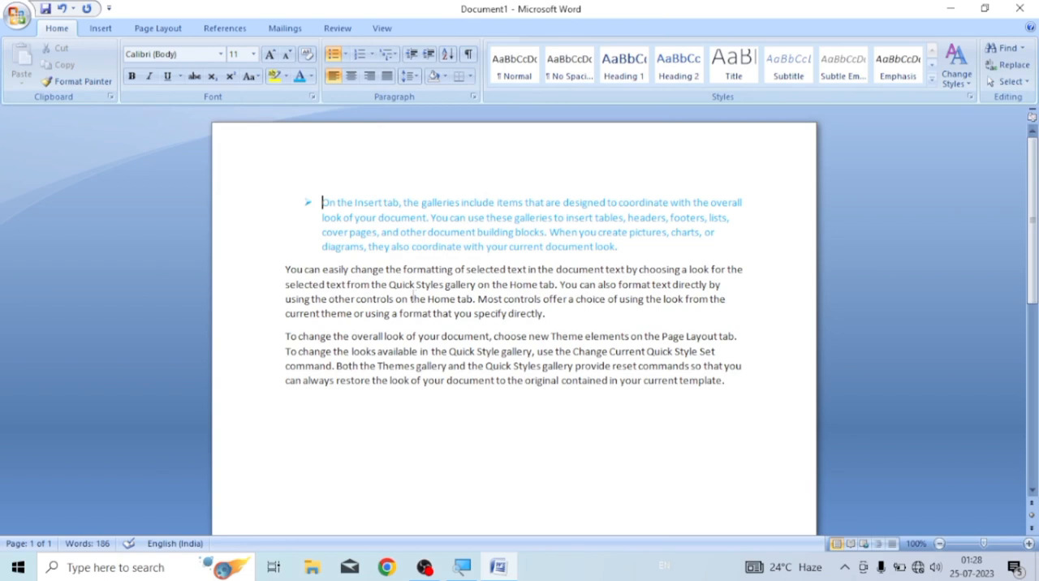
# Add two more arrow bullets below the first paragraph, reading "Fdfdsf" and "Klgklfdgfdgfg"
pyautogui.click(619, 247)
pyautogui.press('Return')
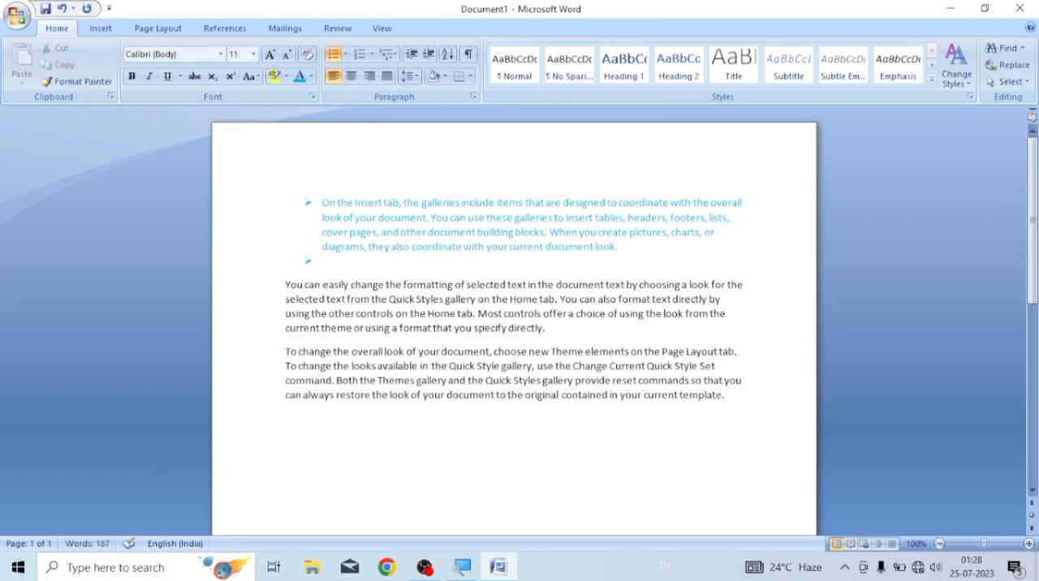
pyautogui.write('fdfdsf')
pyautogui.press('Return')
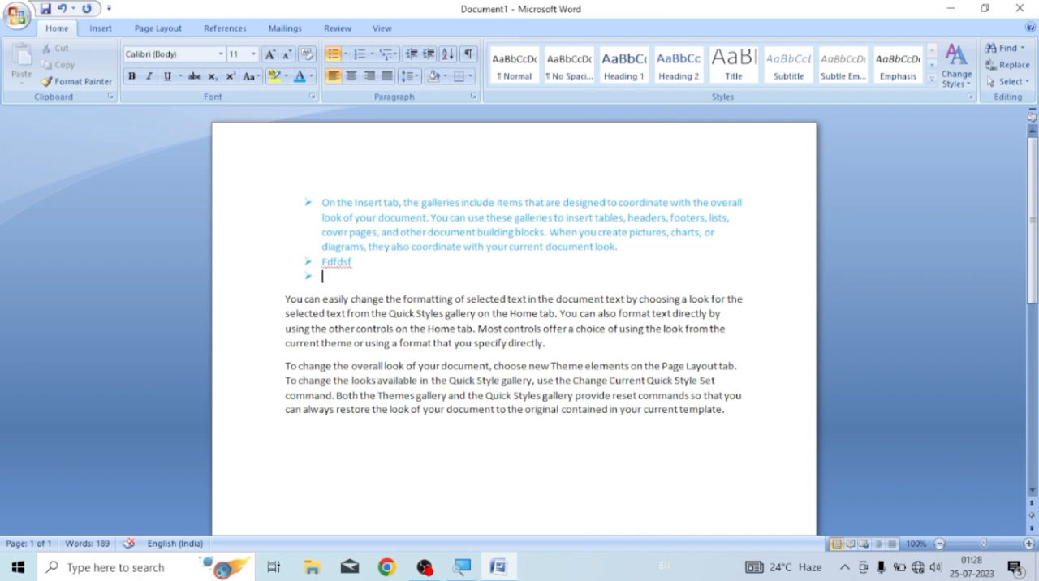
pyautogui.write('klgklfdgfdgfg')
pyautogui.press('Return')
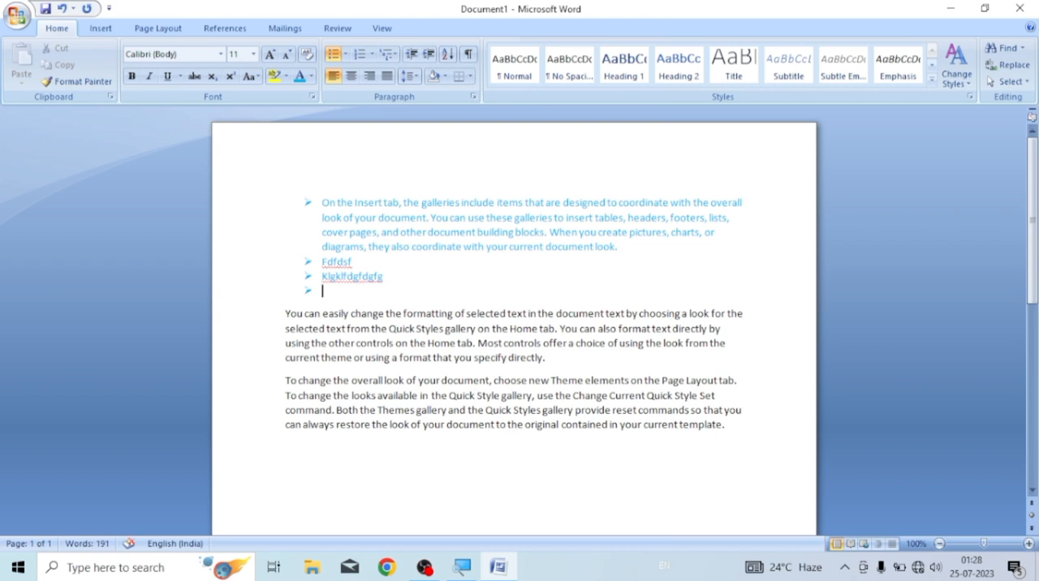
# Add a second-level bullet reading "Dsd" beneath the "Klgklfdgfdgfg" item
pyautogui.press('BackSpace')
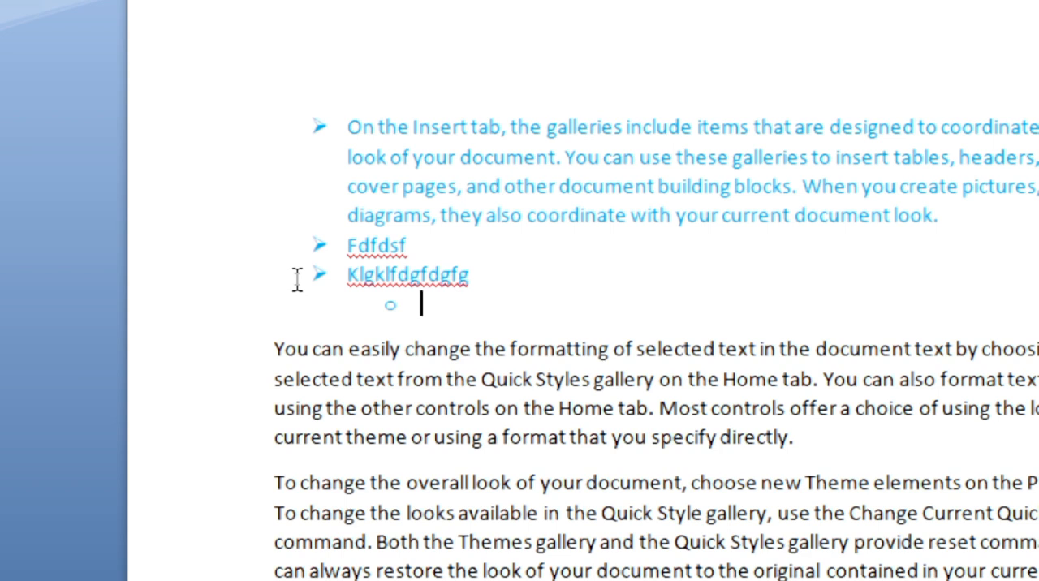
pyautogui.write('dsd')
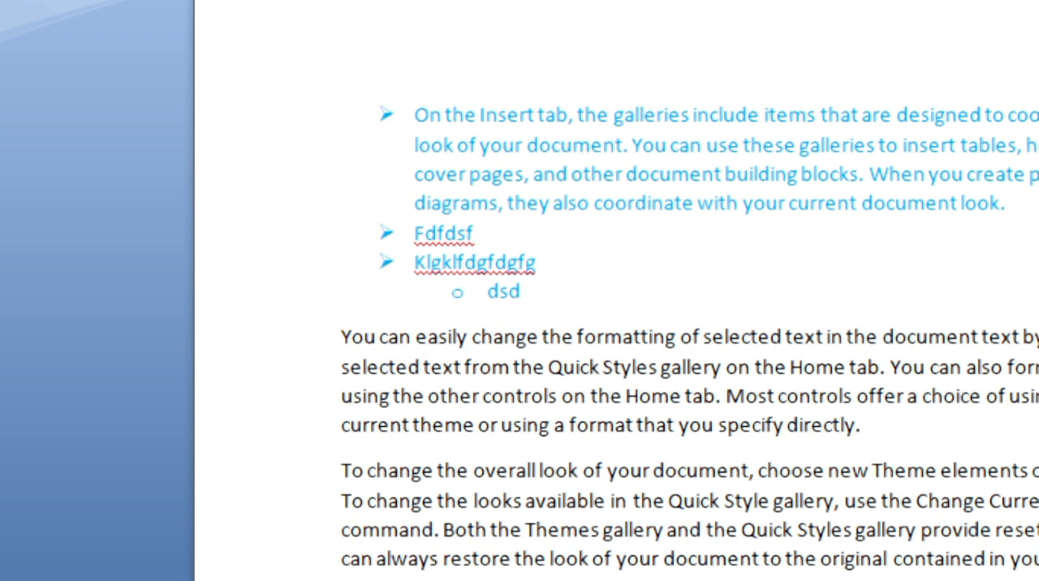
pyautogui.press('Return')
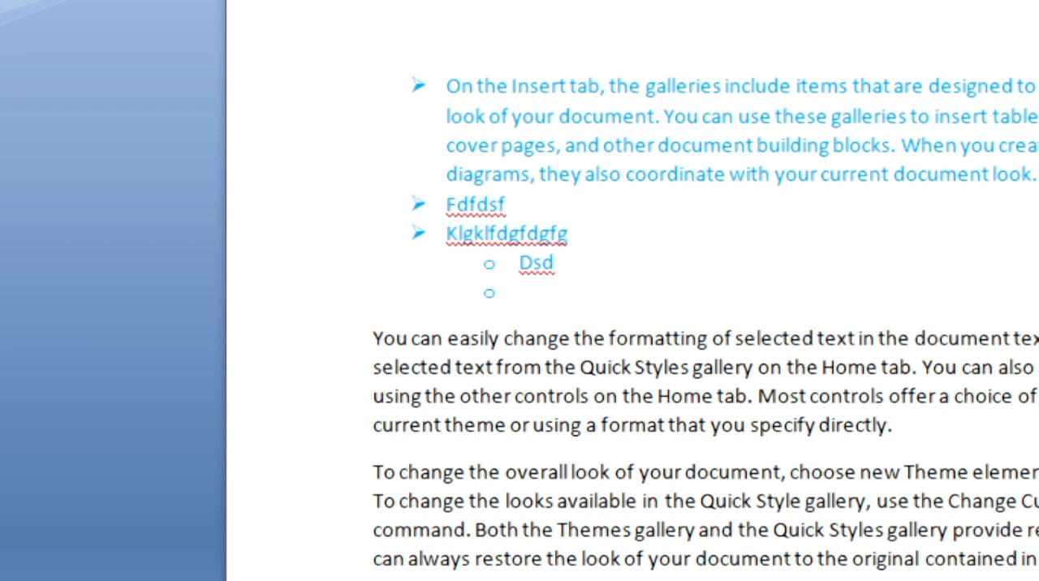
# Return to the top list level, add a bullet reading "Fdfdfdf", and start an empty second-level bullet beneath it
pyautogui.hotkey('shift', 'Tab')
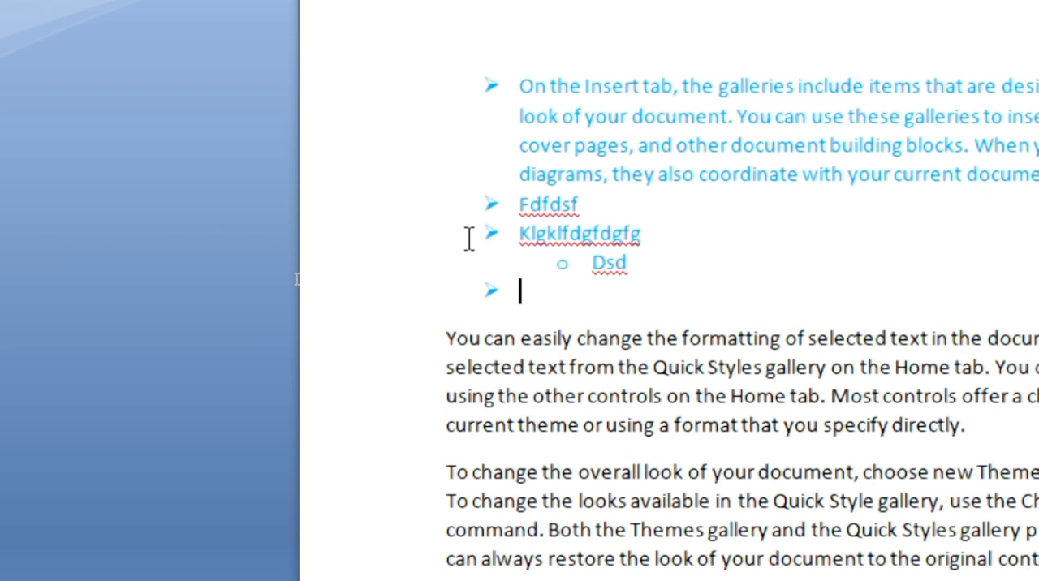
pyautogui.write('fdfdfdf')
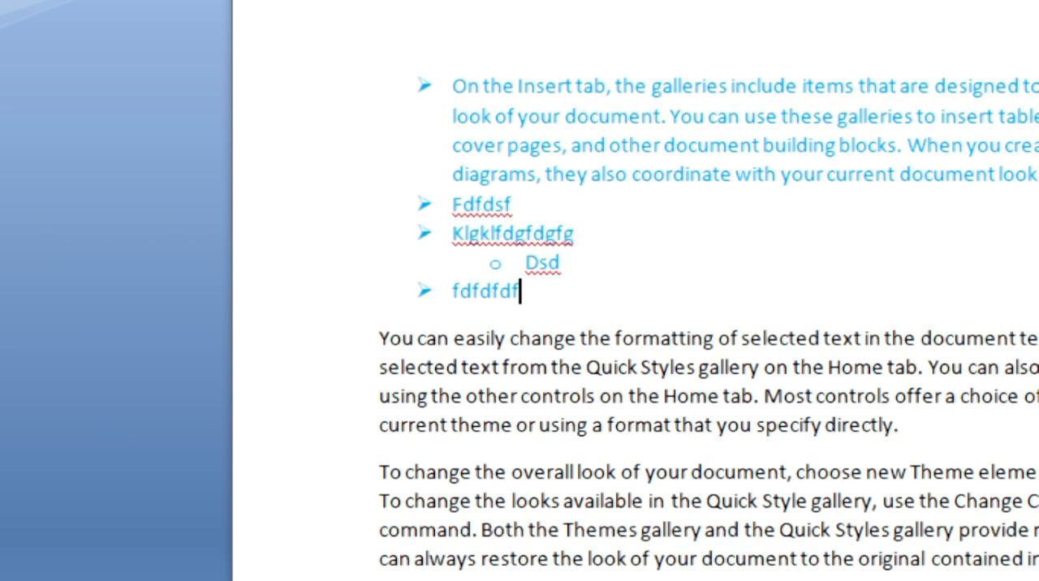
pyautogui.press('Return')
pyautogui.press('Tab')
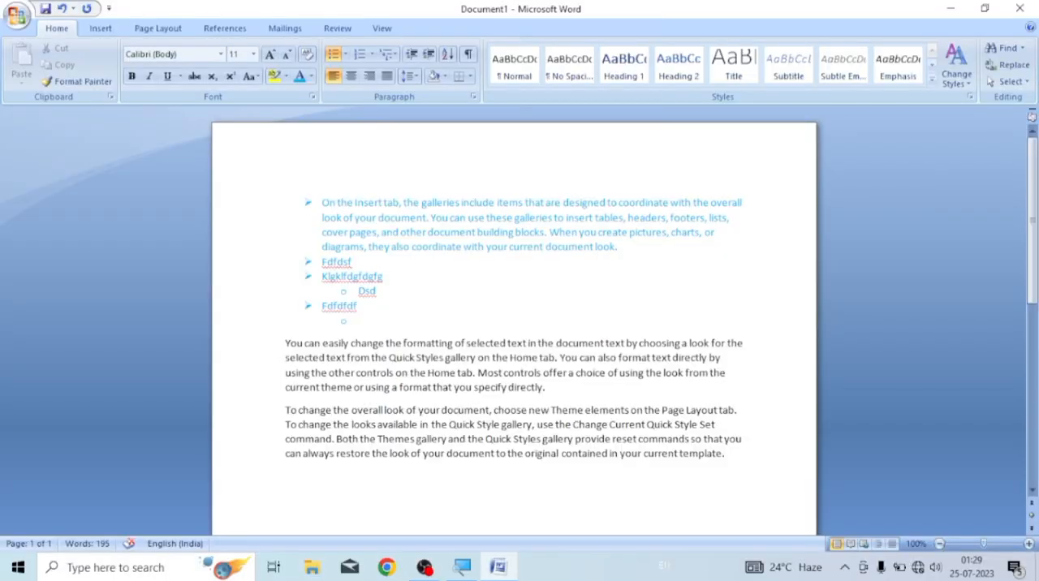
# Define a new bullet for the second list level using the Courier New symbol "u" (character code 0075)
pyautogui.click(346, 54)
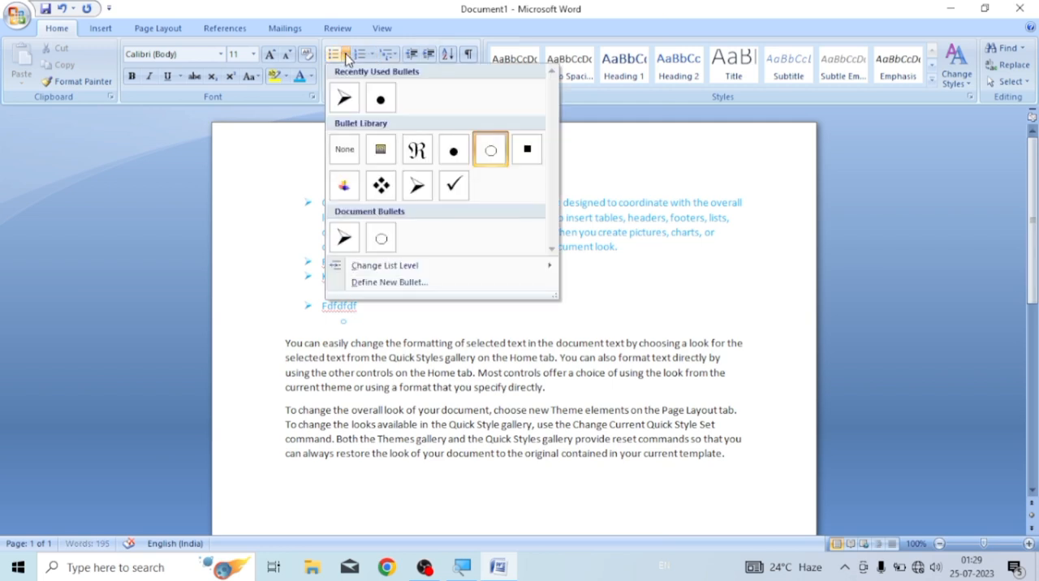
pyautogui.click(383, 289)
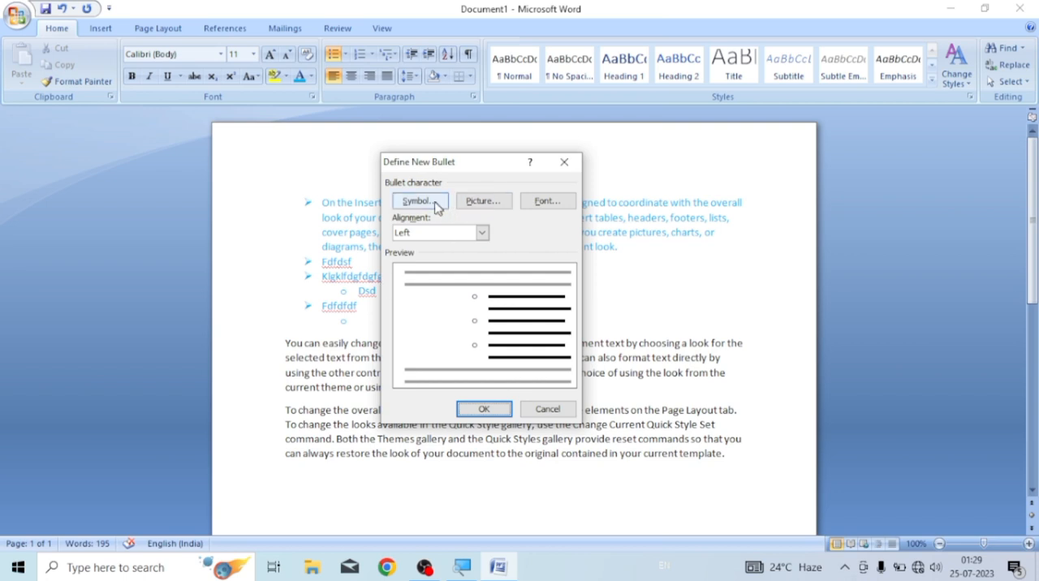
pyautogui.click(428, 205)
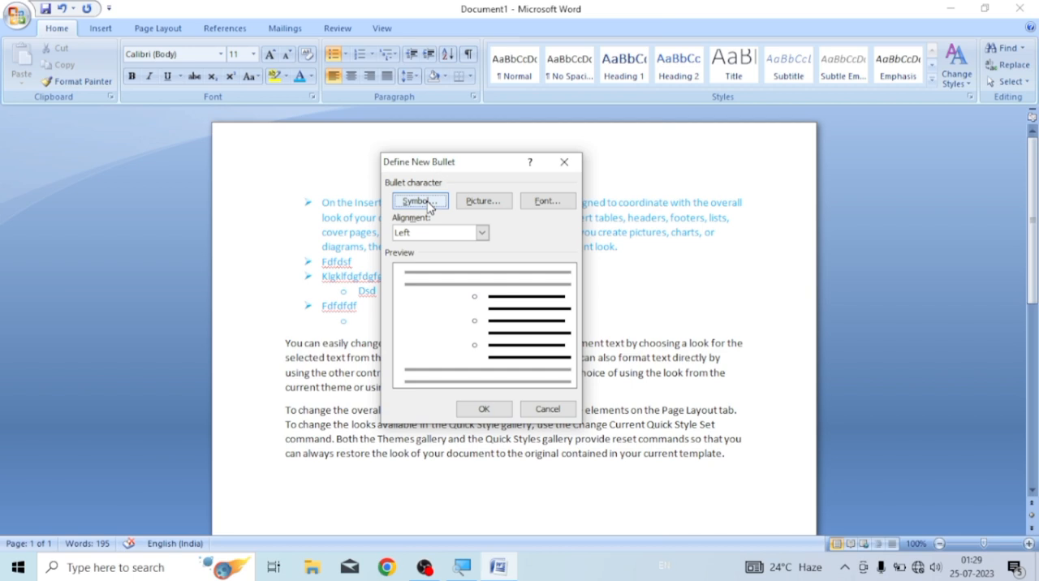
pyautogui.click(426, 202)
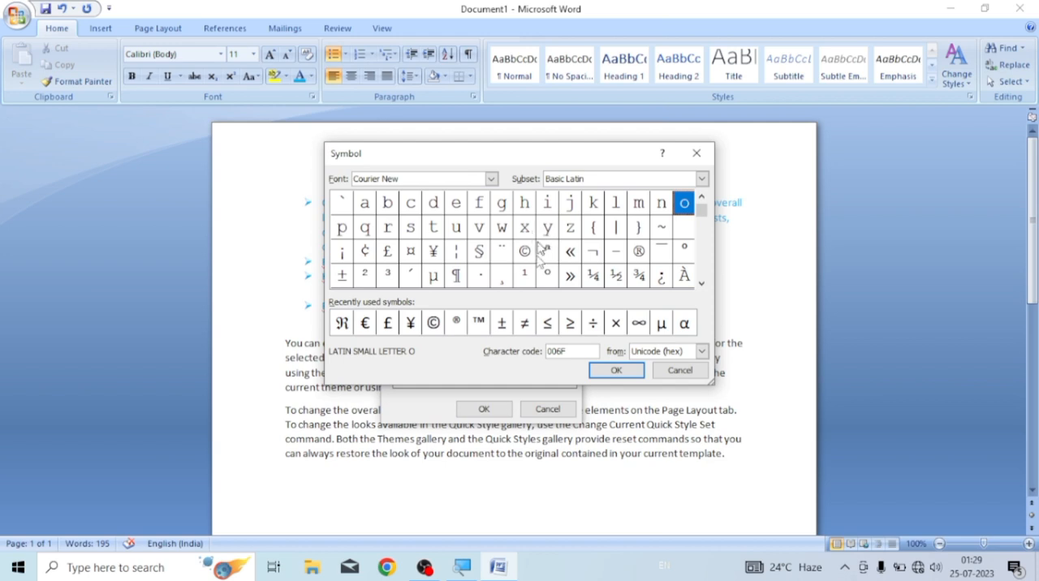
pyautogui.click(456, 229)
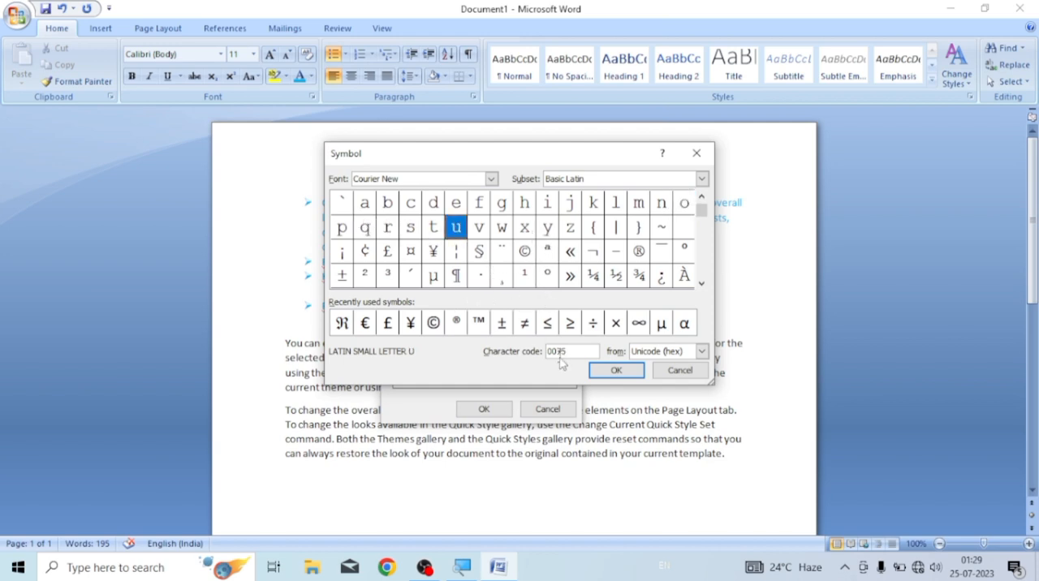
pyautogui.click(614, 370)
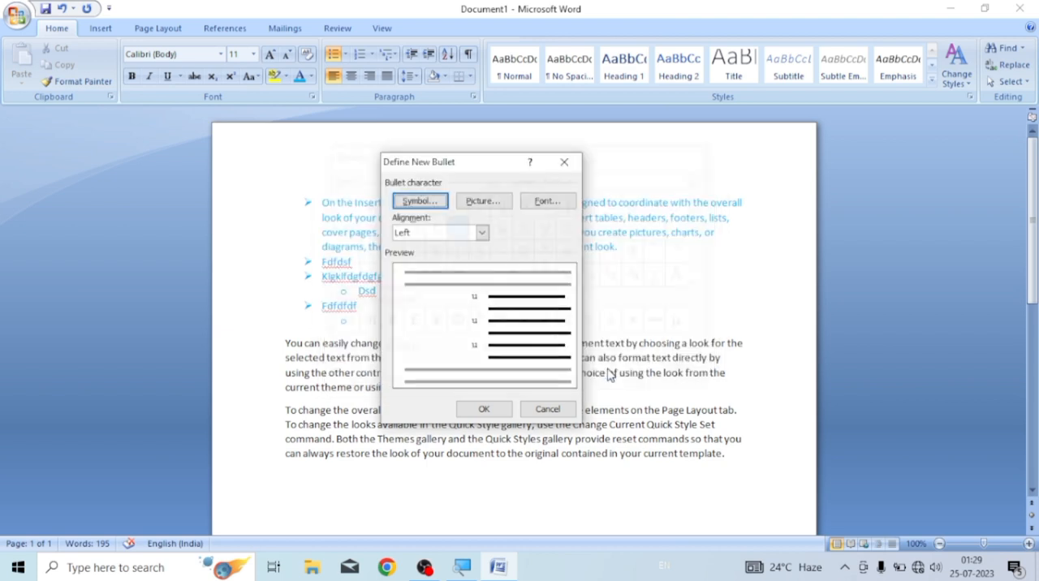
pyautogui.click(484, 412)
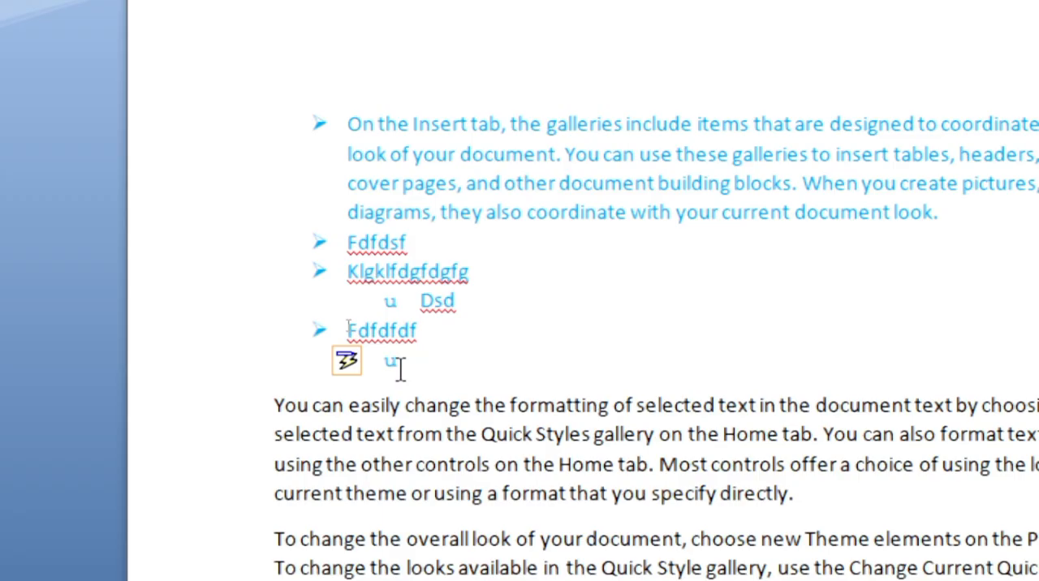
# Fill the empty second-level bullet with "Gfdgfdg" and start another bullet at the same level
pyautogui.write('gfdgfdg')
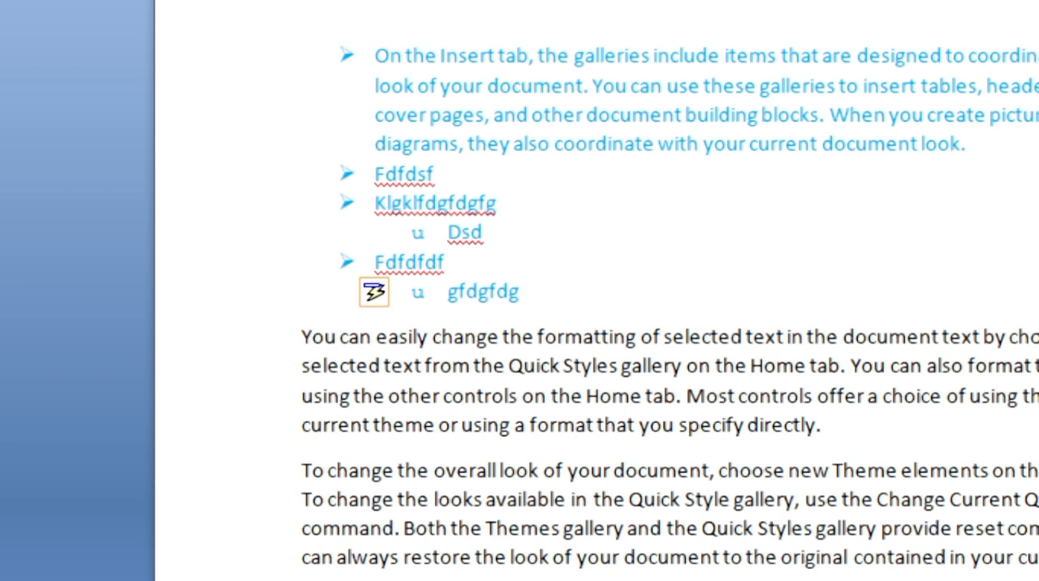
pyautogui.press('Return')
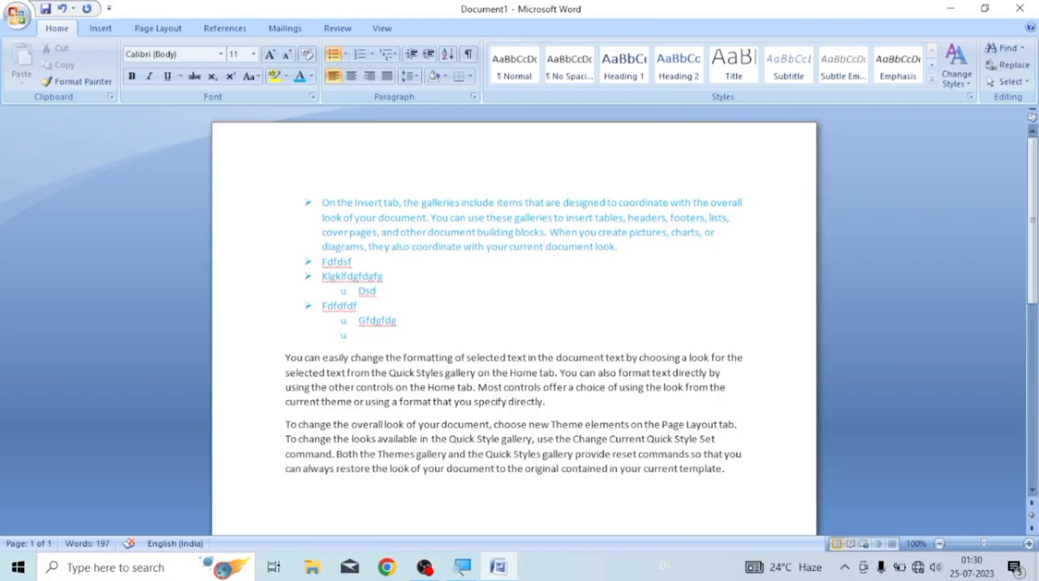
# Define a red square picture bullet as the new bullet for the second list level
pyautogui.click(345, 54)
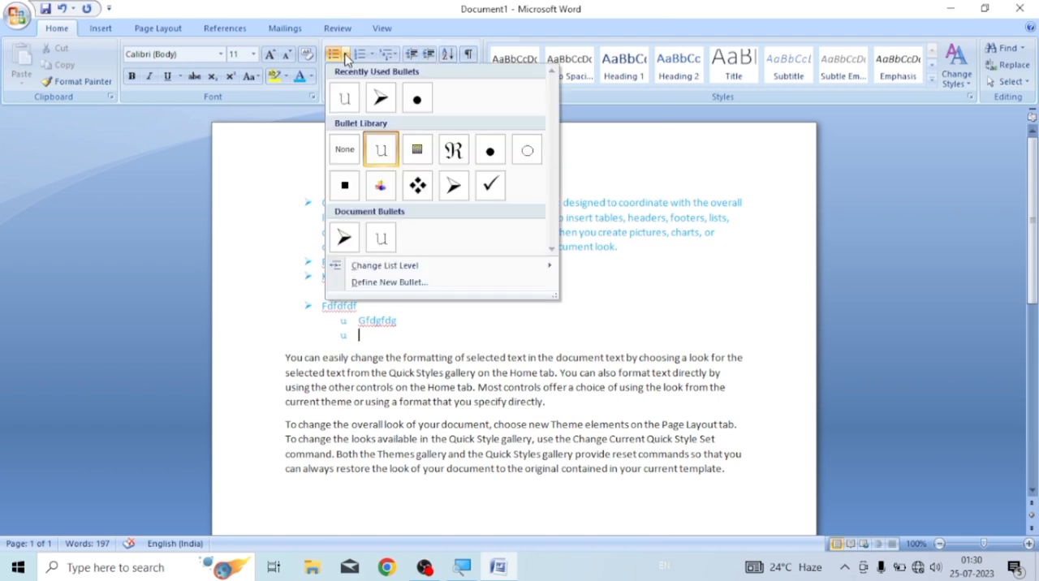
pyautogui.click(388, 282)
pyautogui.click(481, 203)
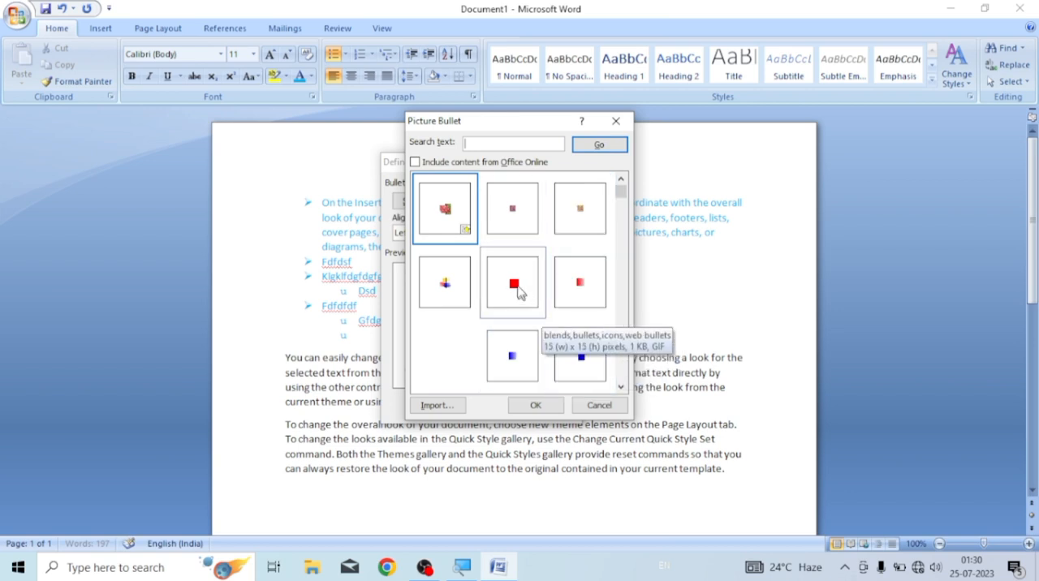
pyautogui.click(514, 286)
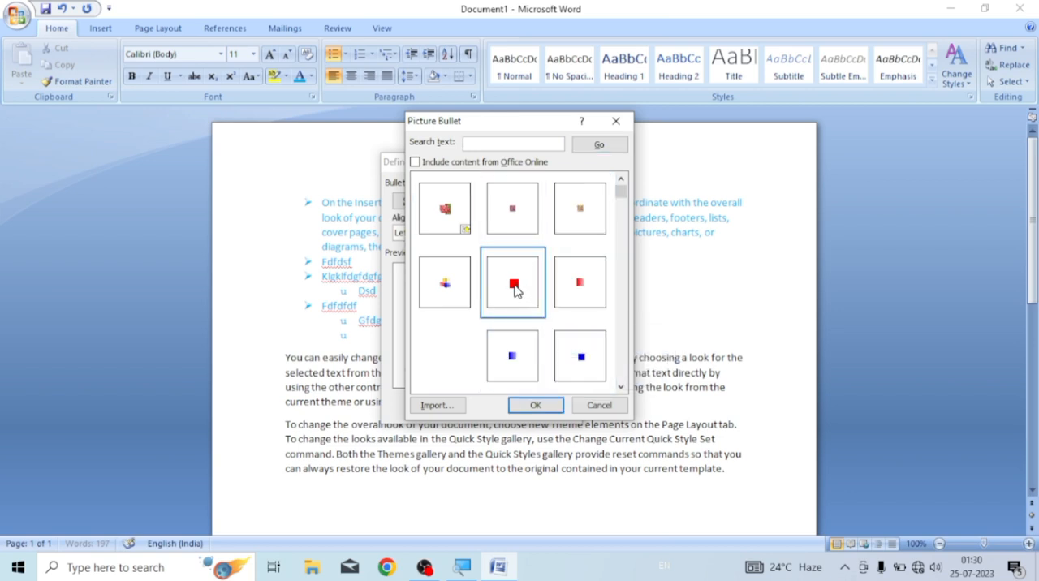
pyautogui.click(535, 407)
pyautogui.click(487, 411)
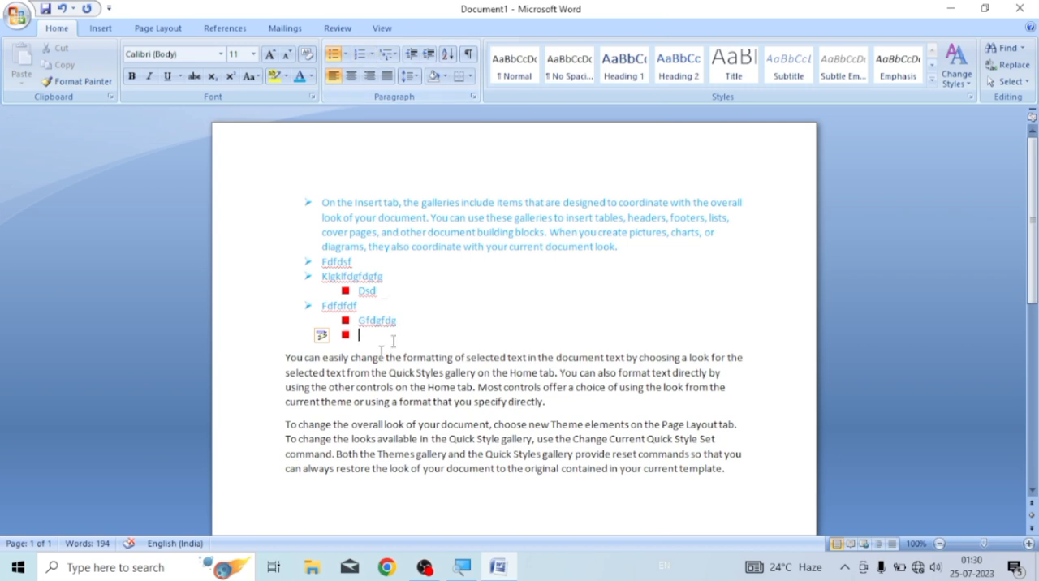
# Apply the 1., 2., 3. numbering format to the paragraph beginning "You can easily change the formatting"
pyautogui.click(281, 360)
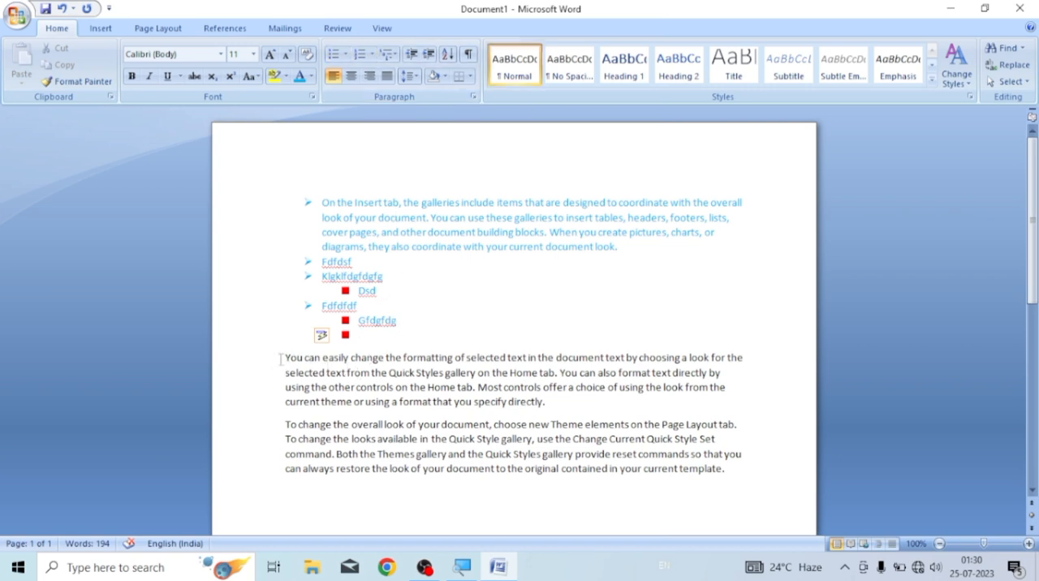
pyautogui.click(371, 57)
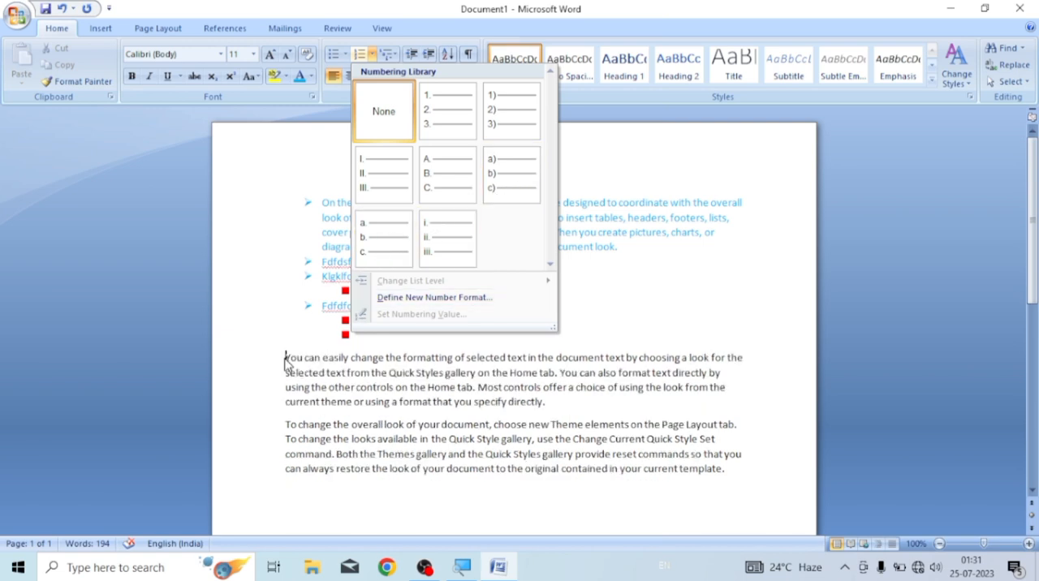
pyautogui.click(450, 117)
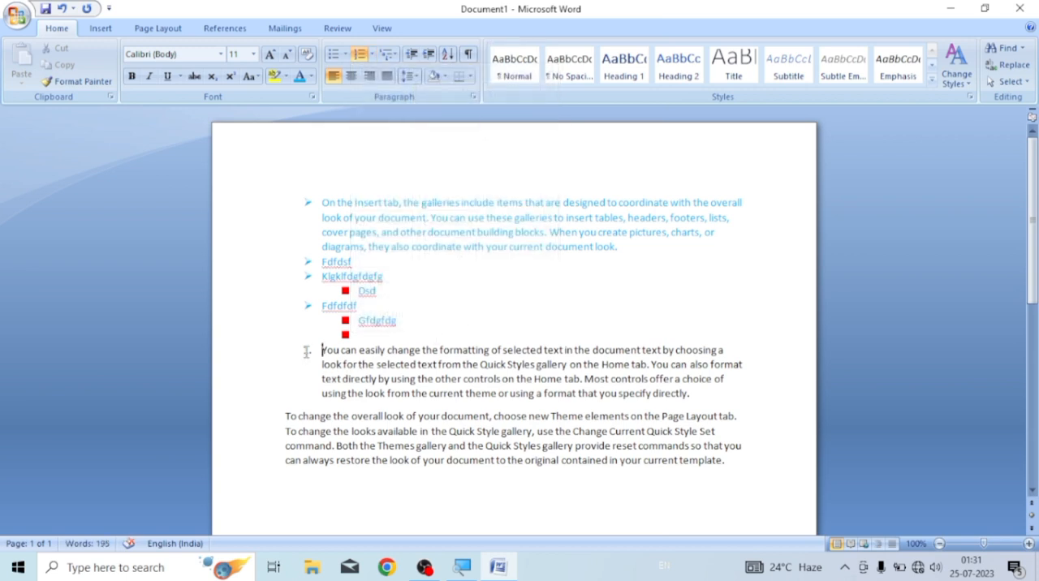
# Add a second numbered item reading "Fdf" and start an empty sub-level item beneath it
pyautogui.click(690, 393)
pyautogui.press('Return')
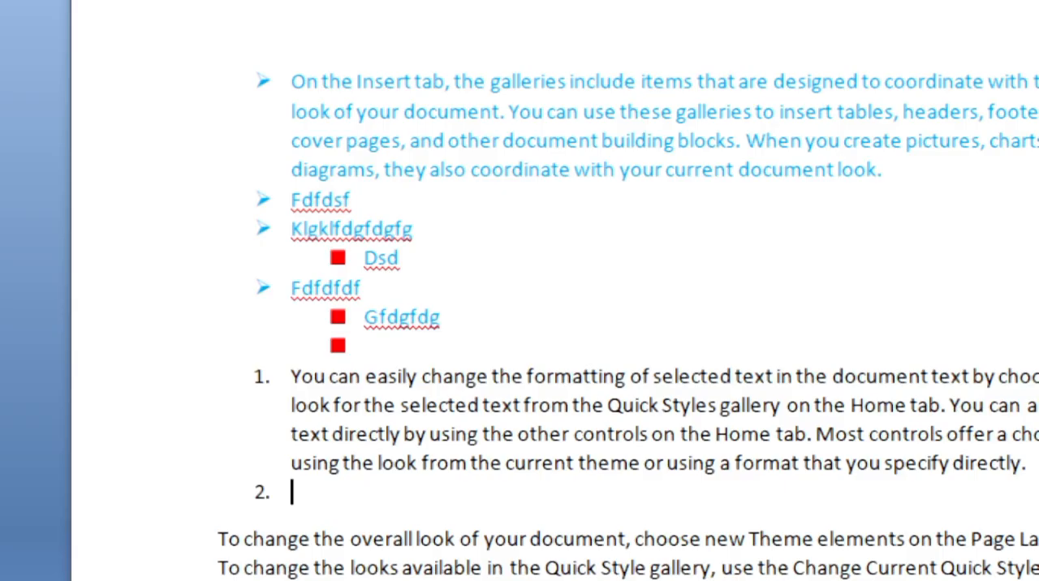
pyautogui.write('fdf')
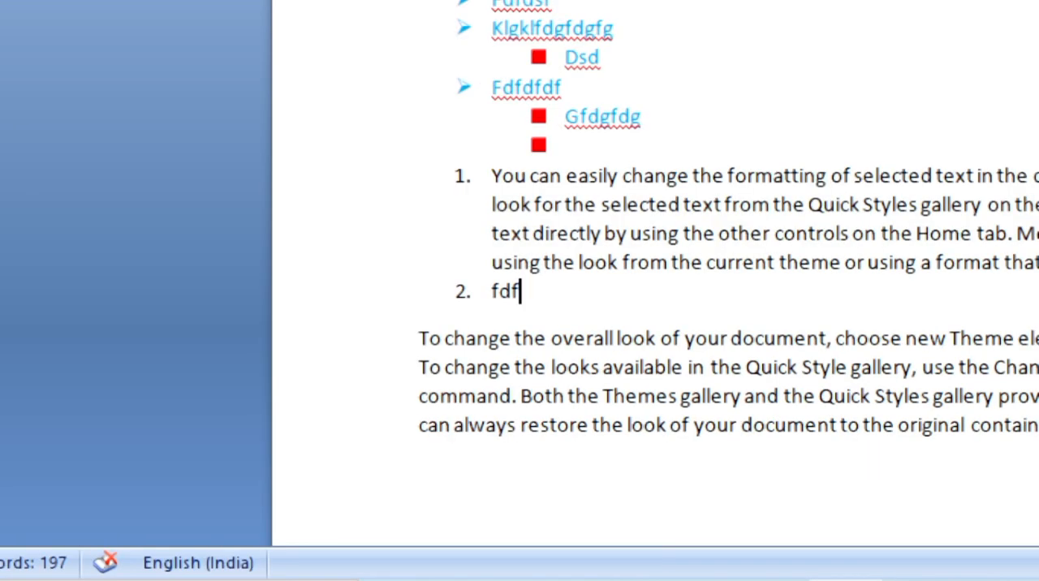
pyautogui.press('Return')
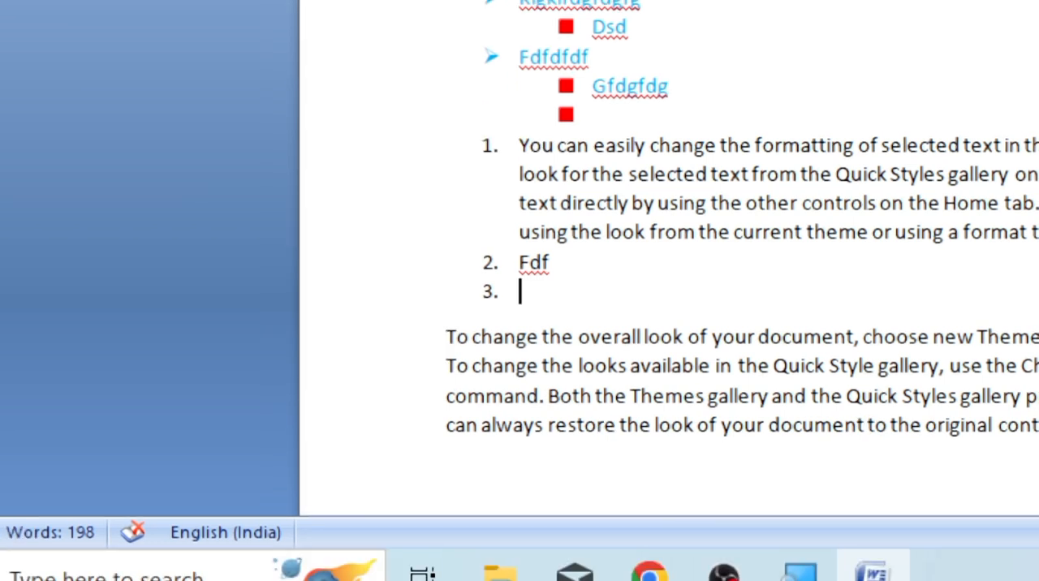
pyautogui.press('Tab')
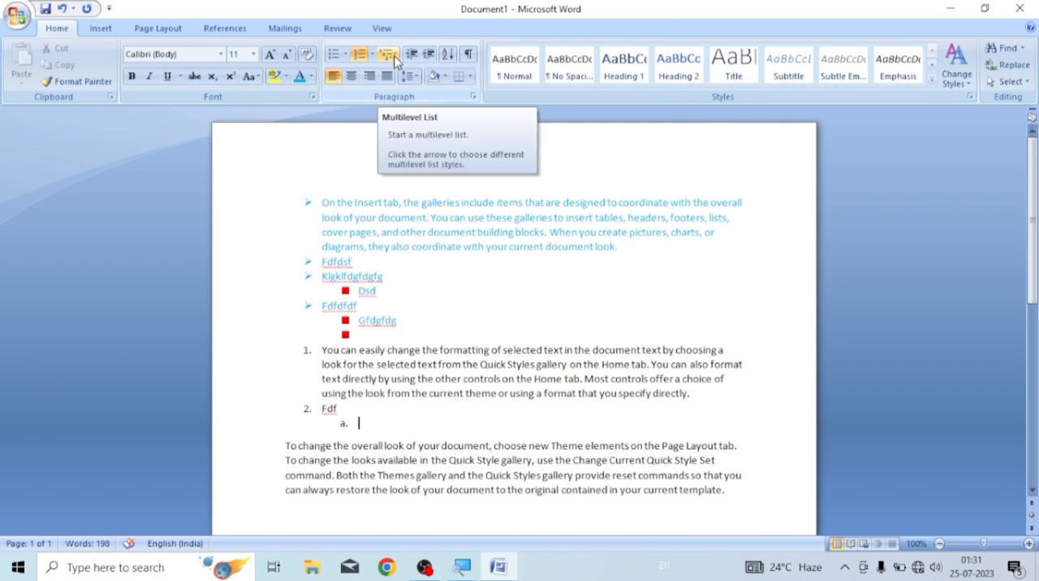
# Delete all bulleted and numbered content above the paragraph beginning "To change the overall look"
pyautogui.click(295, 195)
pyautogui.moveTo(296, 195); pyautogui.dragTo(483, 428)
pyautogui.press('Delete')
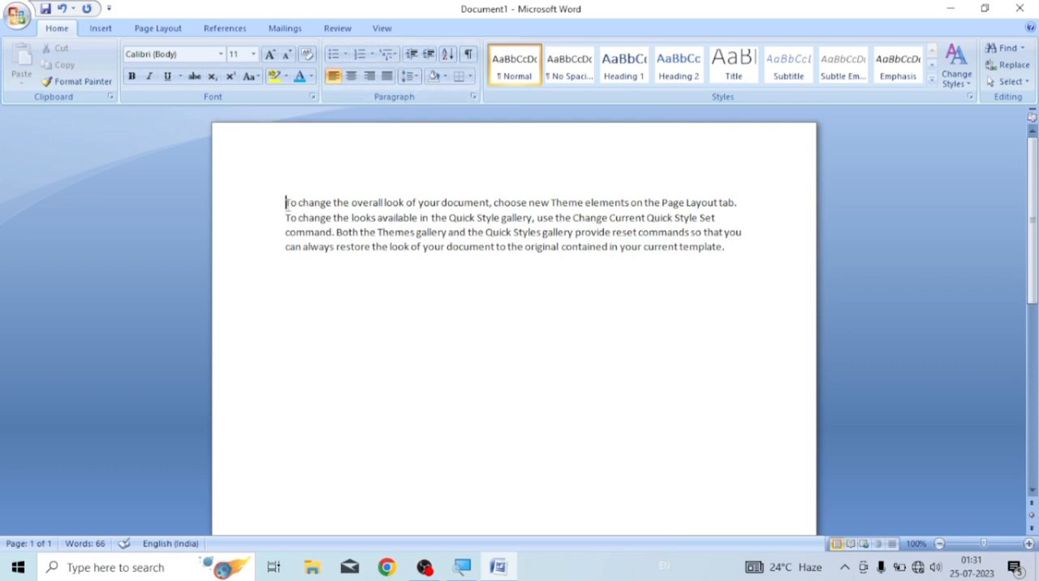
# Apply the 1., 1.1., 1.1.1. multilevel list to the remaining paragraph and add a second-level item reading "Dfdfd"
pyautogui.click(388, 54)
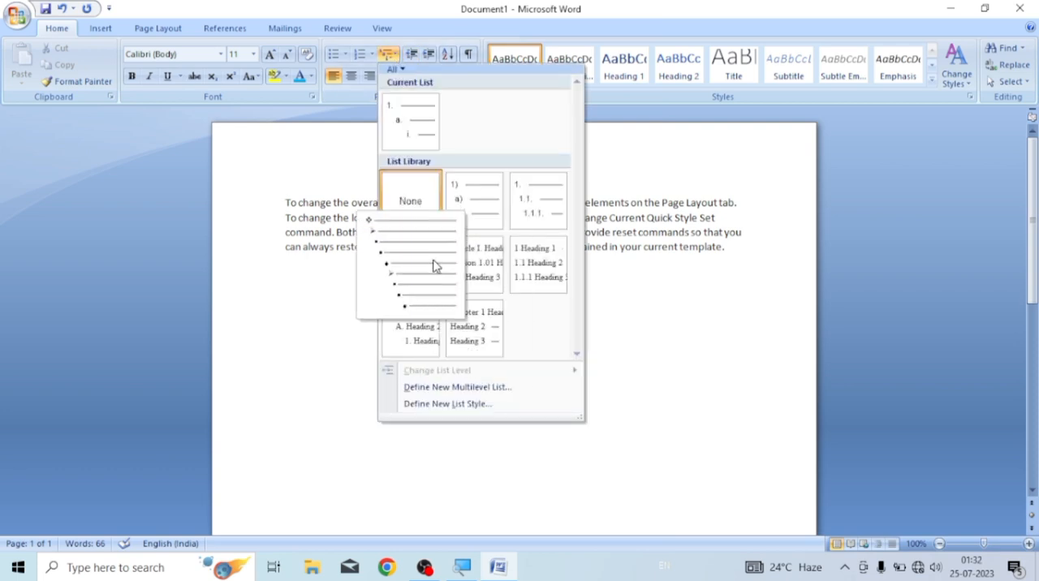
pyautogui.click(529, 213)
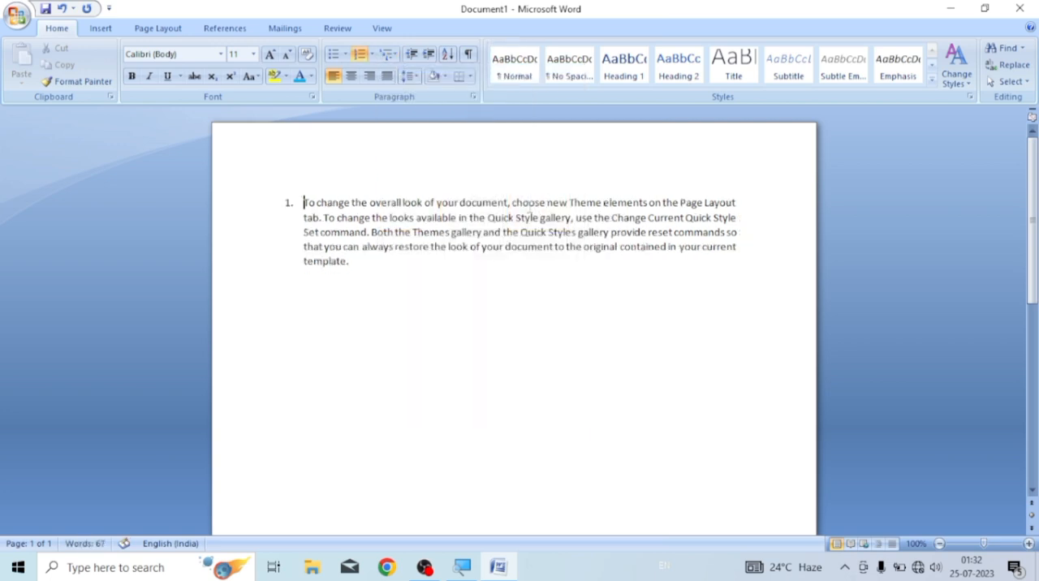
pyautogui.click(359, 265)
pyautogui.press('Return')
pyautogui.press('Tab')
pyautogui.write('dfdfd')
pyautogui.press('Return')
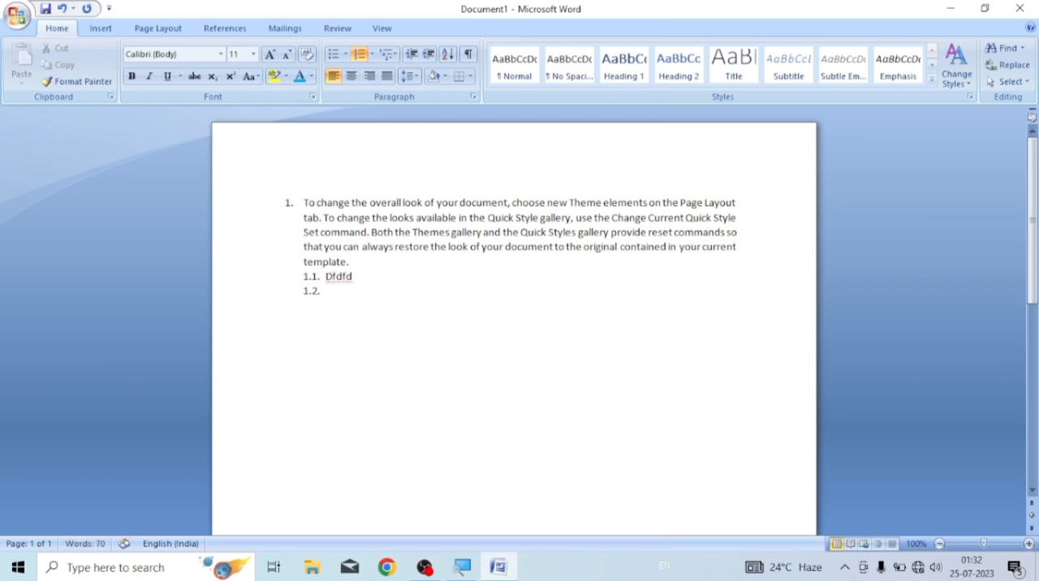
# Add two more second-level items reading "Sdsd" and "Fdfdf" and start another item below them
pyautogui.write('sdsd')
pyautogui.press('Return')
pyautogui.write('fdfdf')
pyautogui.press('Return')
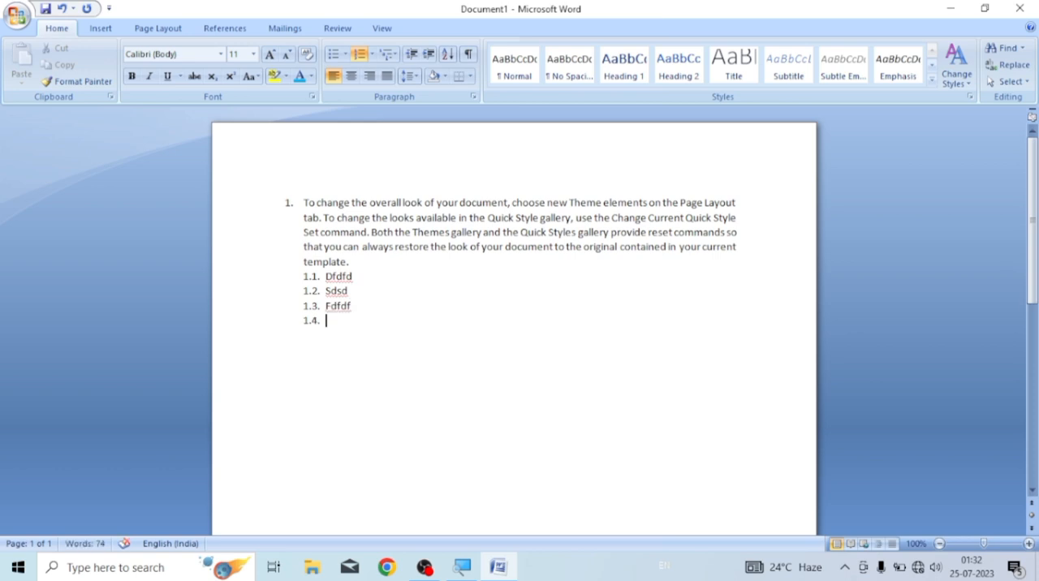
# Demote the empty item to the third level beneath "Fdfdf", fill it with "Sdsdsd", and begin another item reading "fdf"
pyautogui.press('Tab')
pyautogui.moveTo(298, 305); pyautogui.dragTo(357, 306)
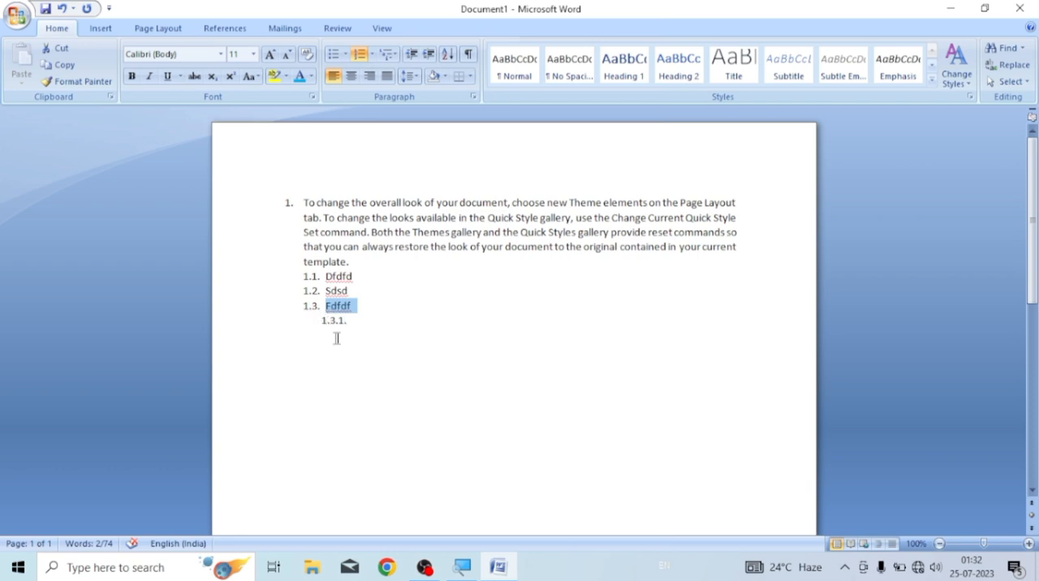
pyautogui.click(352, 327)
pyautogui.click(356, 324)
pyautogui.write('sdsdsd')
pyautogui.press('Return')
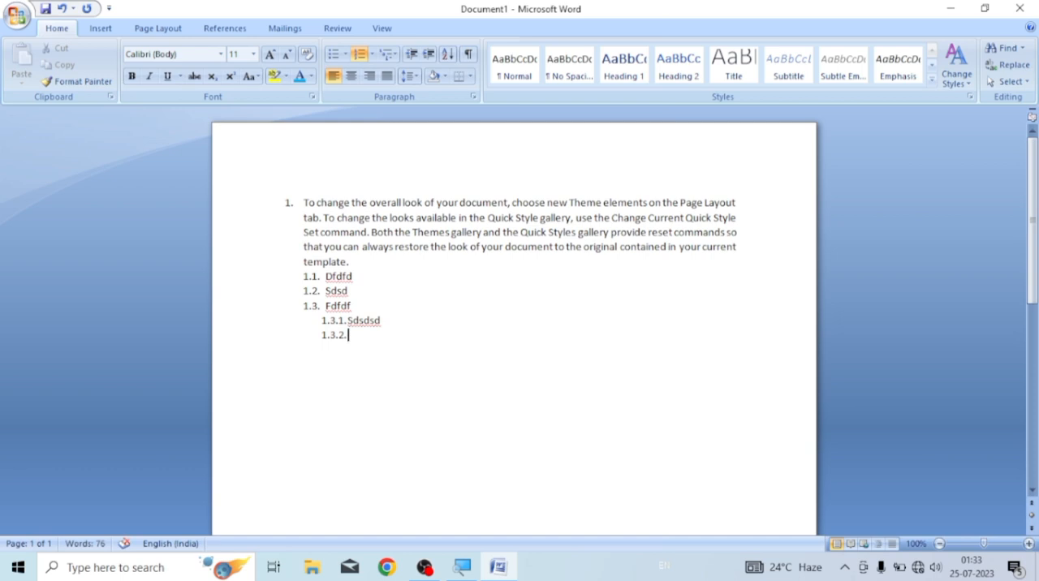
pyautogui.write('fdf')
# Undo the multilevel list and its items back to the plain paragraph, keeping the content above it deleted
pyautogui.hotkey('ctrl', 'z')
pyautogui.hotkey('ctrl', 'z')
pyautogui.hotkey('ctrl', 'z')
pyautogui.hotkey('ctrl', 'z')
pyautogui.hotkey('ctrl', 'z')
pyautogui.hotkey('ctrl', 'z')
pyautogui.hotkey('ctrl', 'z')
pyautogui.hotkey('ctrl', 'z')
pyautogui.hotkey('ctrl', 'z')
pyautogui.hotkey('ctrl', 'z')
pyautogui.hotkey('ctrl', 'z')
pyautogui.hotkey('ctrl', 'z')
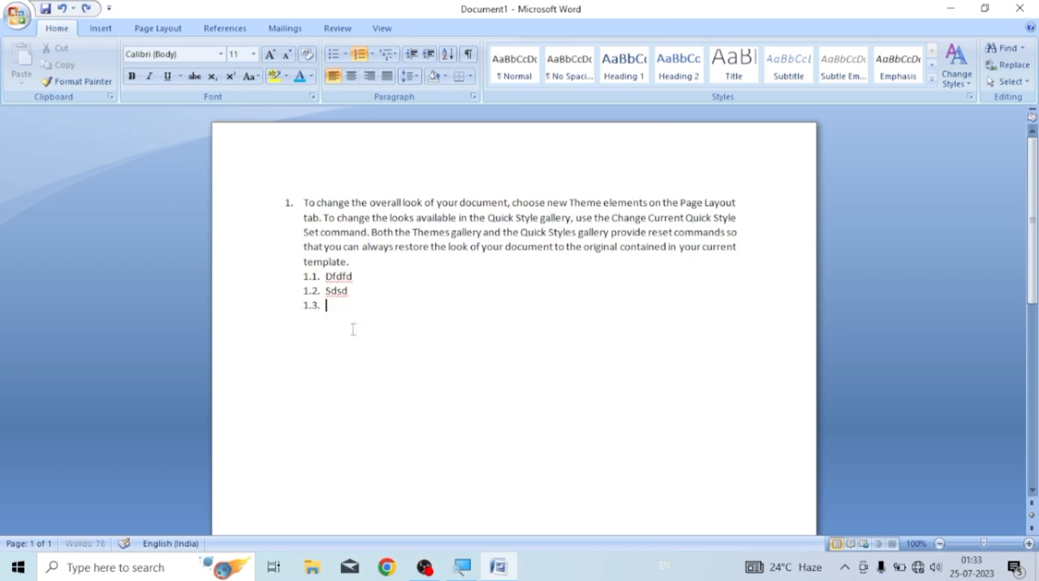
pyautogui.hotkey('ctrl', 'z')
pyautogui.hotkey('ctrl', 'z')
pyautogui.hotkey('ctrl', 'z')
pyautogui.hotkey('ctrl', 'z')
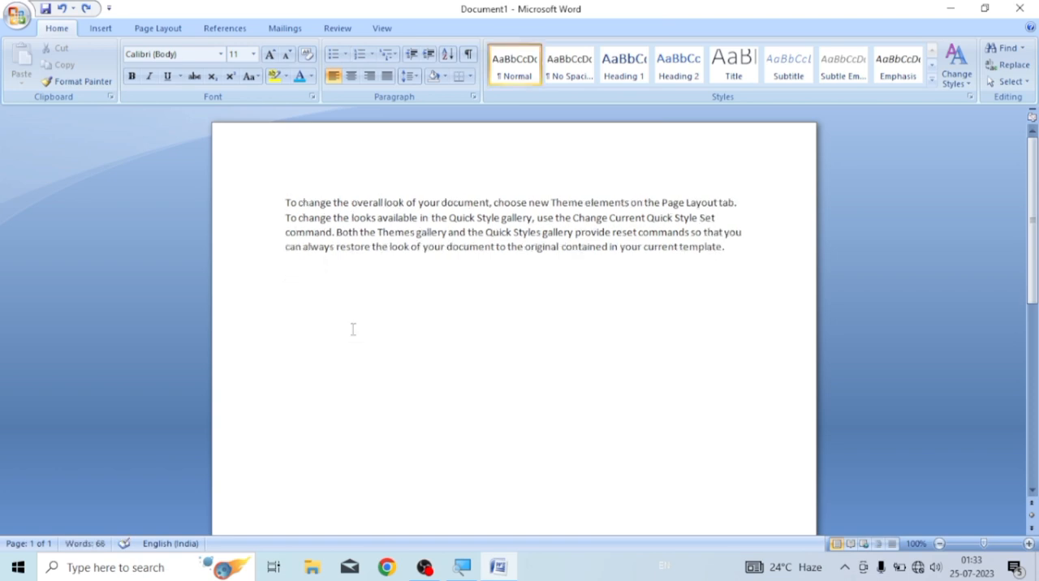
pyautogui.hotkey('ctrl', 'z')
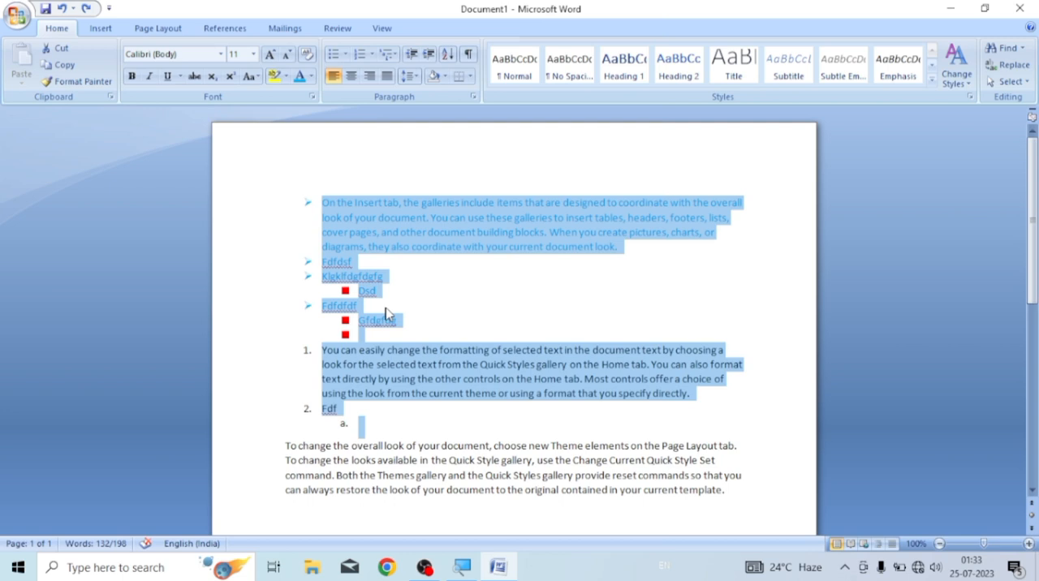
pyautogui.hotkey('ctrl', 'y')
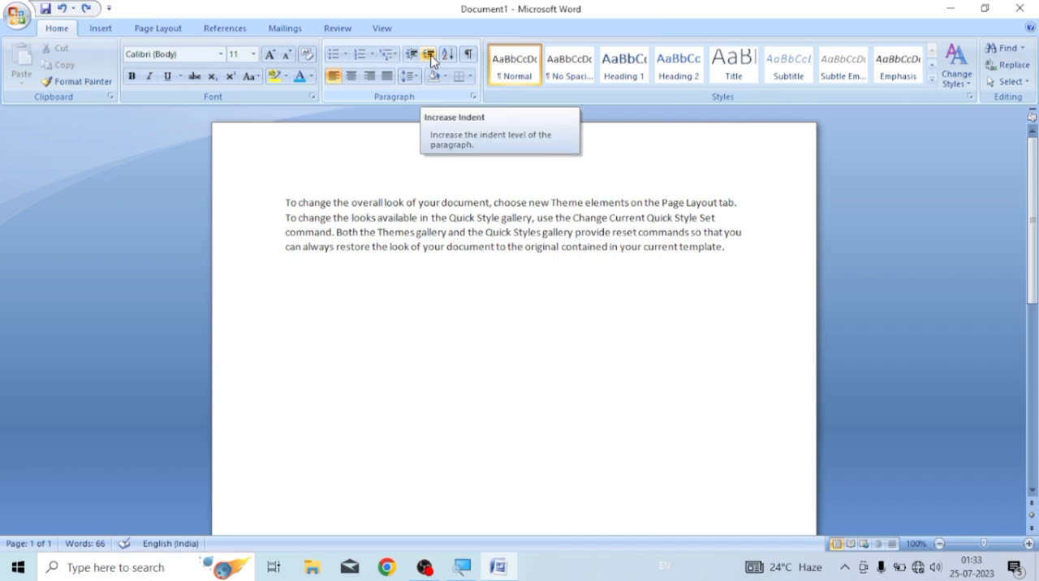
# Increase the indent of the whole paragraph by five levels
pyautogui.moveTo(284, 202); pyautogui.dragTo(731, 247)
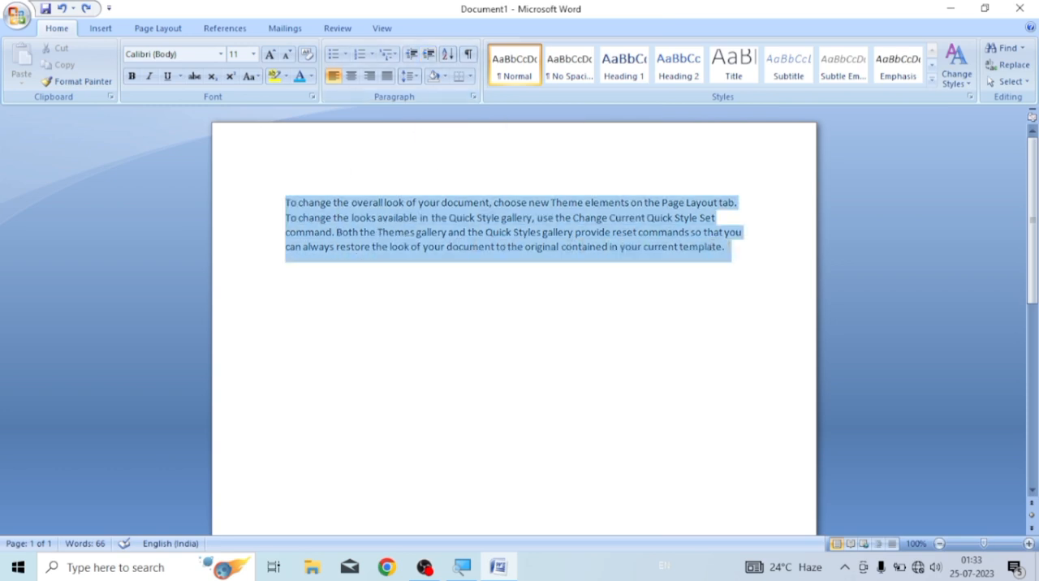
pyautogui.click(429, 55)
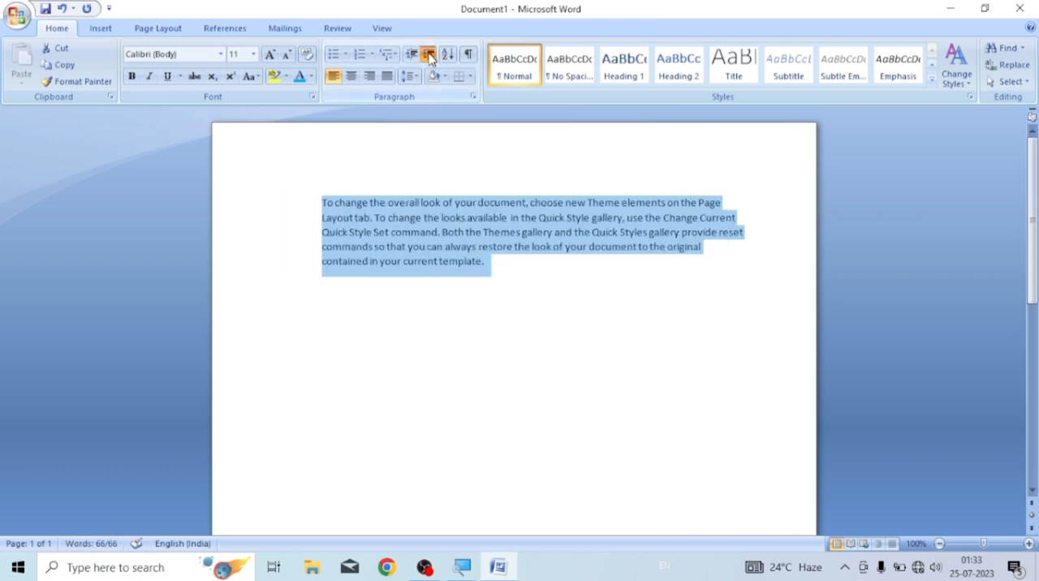
pyautogui.click(429, 55)
pyautogui.click(430, 55)
pyautogui.click(430, 56)
pyautogui.click(430, 55)
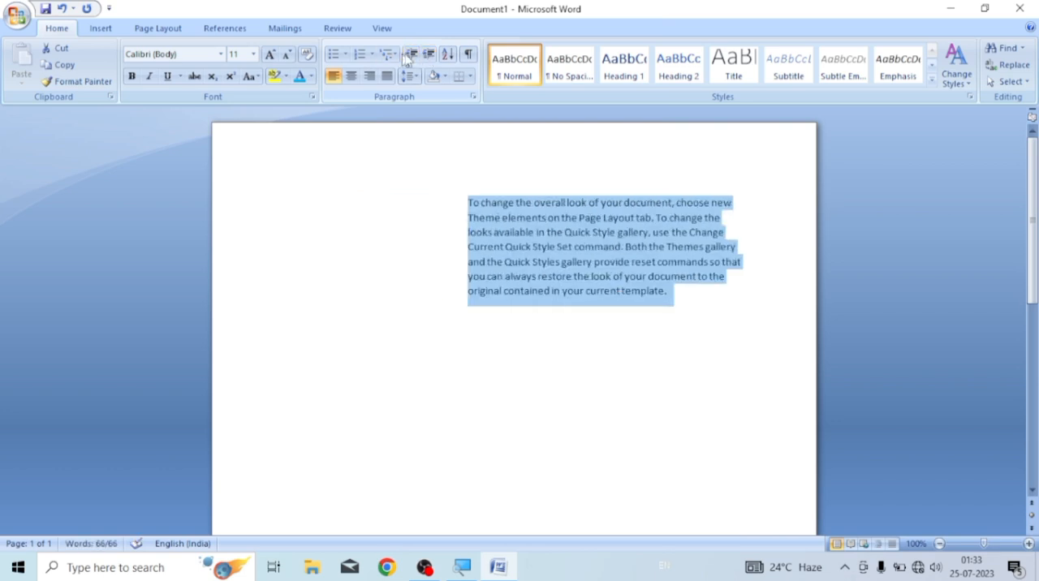
# Decrease the paragraph's indent by five levels, back to the page margin
pyautogui.click(411, 55)
pyautogui.click(412, 55)
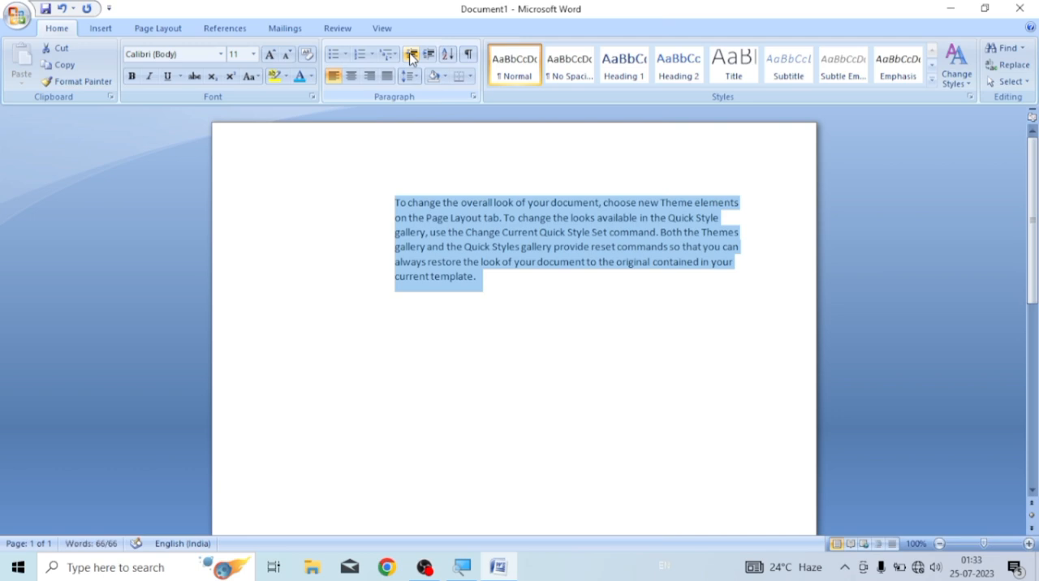
pyautogui.click(411, 55)
pyautogui.click(412, 55)
pyautogui.click(411, 56)
pyautogui.click(412, 55)
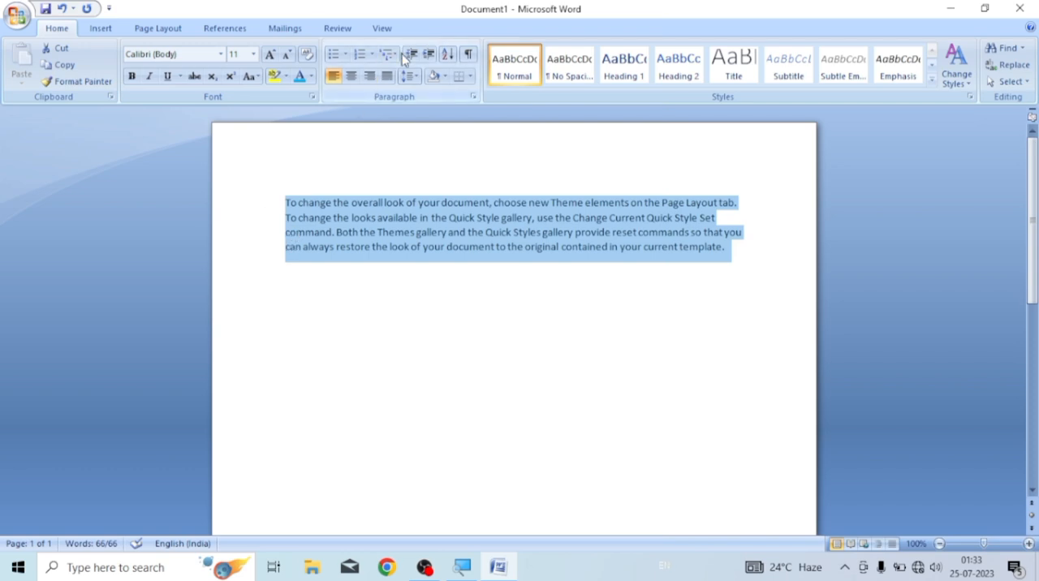
# Increase the selected paragraph's indent by five levels again
pyautogui.click(430, 57)
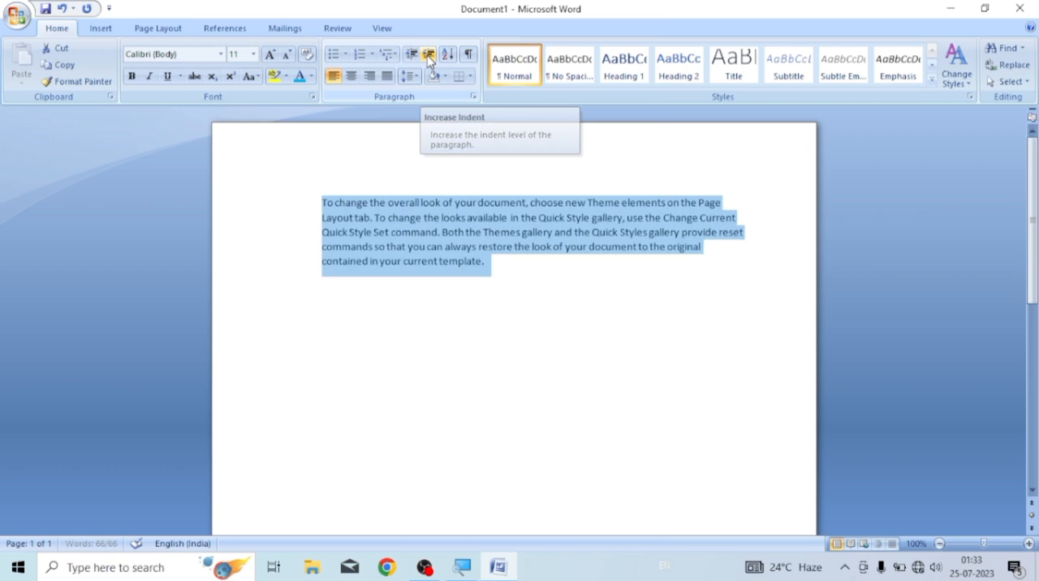
pyautogui.click(429, 56)
pyautogui.click(429, 57)
pyautogui.click(430, 57)
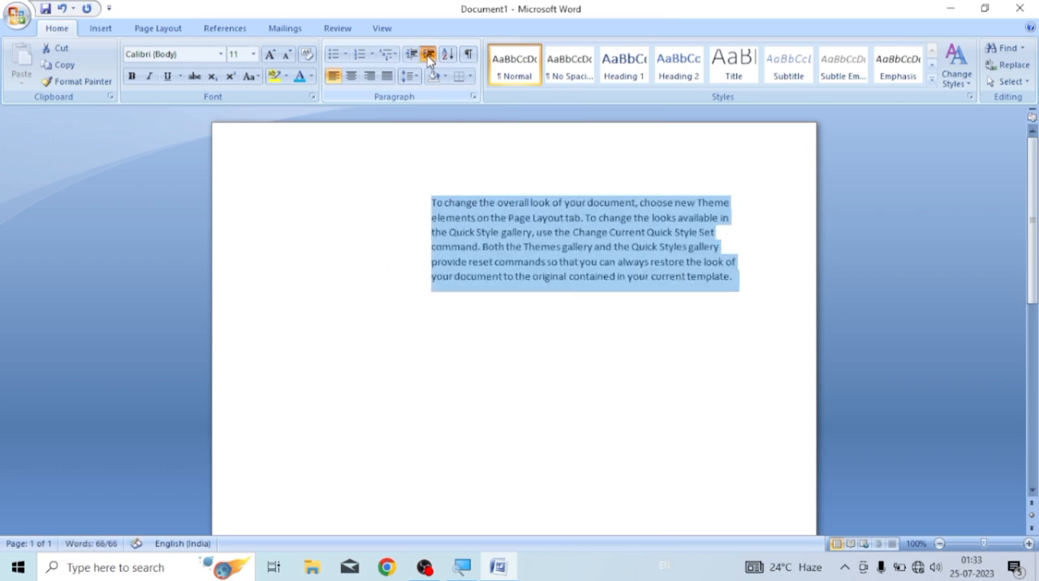
pyautogui.click(429, 57)
pyautogui.click(430, 57)
# Decrease the selected paragraph's indent until it is back at the page margin
pyautogui.click(411, 55)
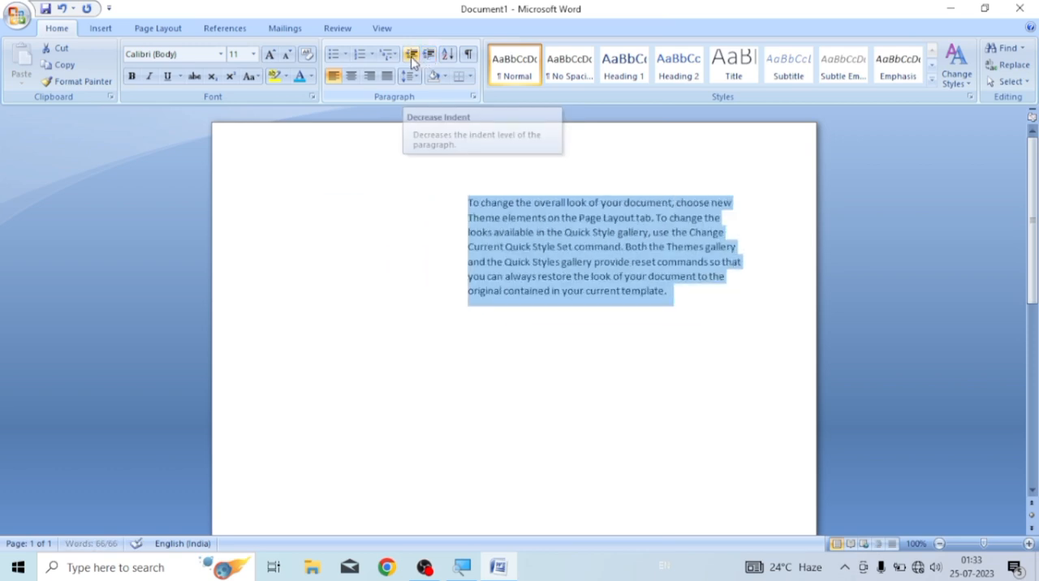
pyautogui.click(411, 55)
pyautogui.click(411, 56)
pyautogui.click(412, 56)
pyautogui.click(411, 55)
pyautogui.click(412, 55)
pyautogui.click(411, 55)
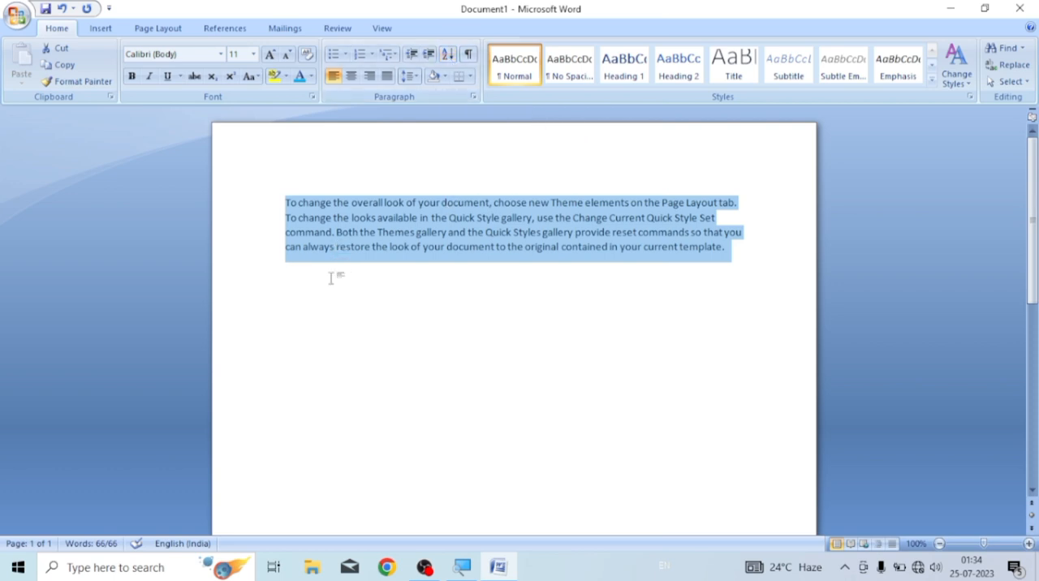
# Replace the paragraph with the numbers 1, 2, 4, 5, 3, 6, 8, 9 and 10, each on its own line
pyautogui.press('Delete')
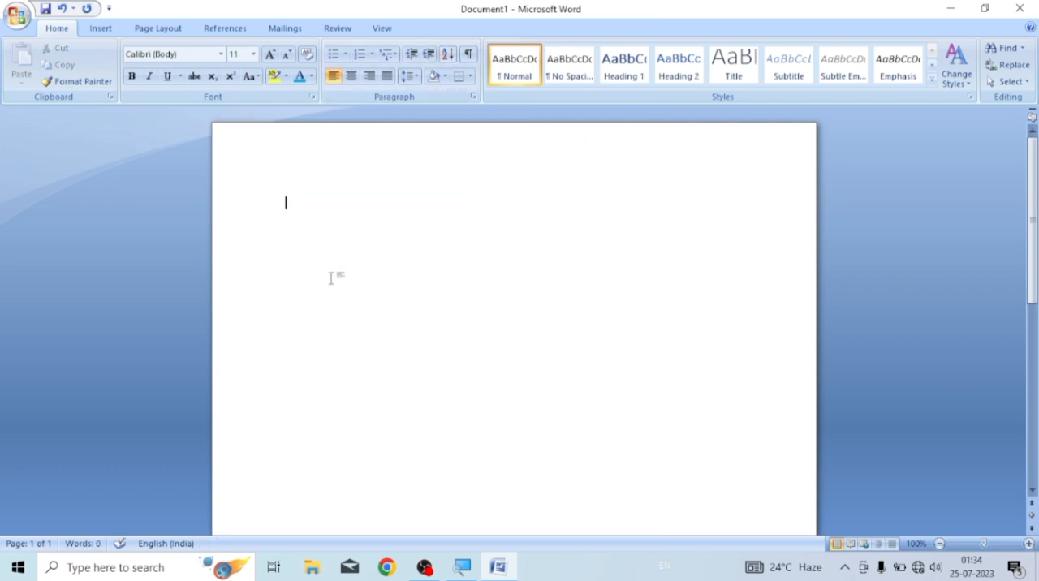
pyautogui.write('1')
pyautogui.press('Return')
pyautogui.write('4')
pyautogui.press('Return')
pyautogui.write('5')
pyautogui.press('Return')
pyautogui.write('3')
pyautogui.press('Return')
pyautogui.write('6')
pyautogui.press('Return')
pyautogui.write('8')
pyautogui.press('Return')
pyautogui.write('9')
pyautogui.press('Return')
pyautogui.write('10')
# Enlarge all the numbers to 18 pt and sort the paragraphs by number in ascending order
pyautogui.moveTo(285, 198); pyautogui.dragTo(291, 395)
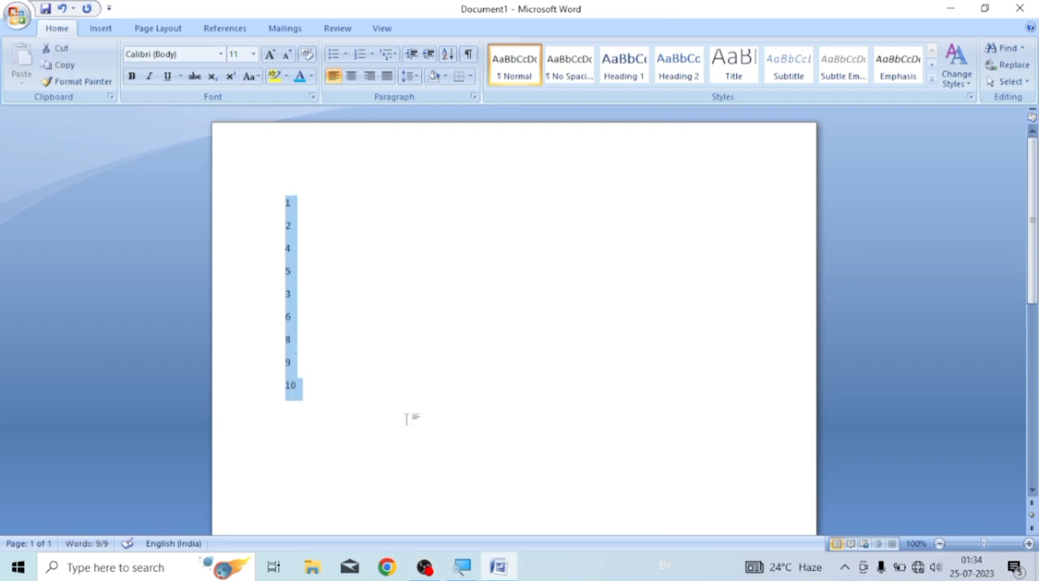
pyautogui.hotkey('ctrl', 'shift', '.')
pyautogui.hotkey('ctrl', 'shift', '.')
pyautogui.hotkey('ctrl', 'shift', '.')
pyautogui.hotkey('ctrl', 'shift', '.')
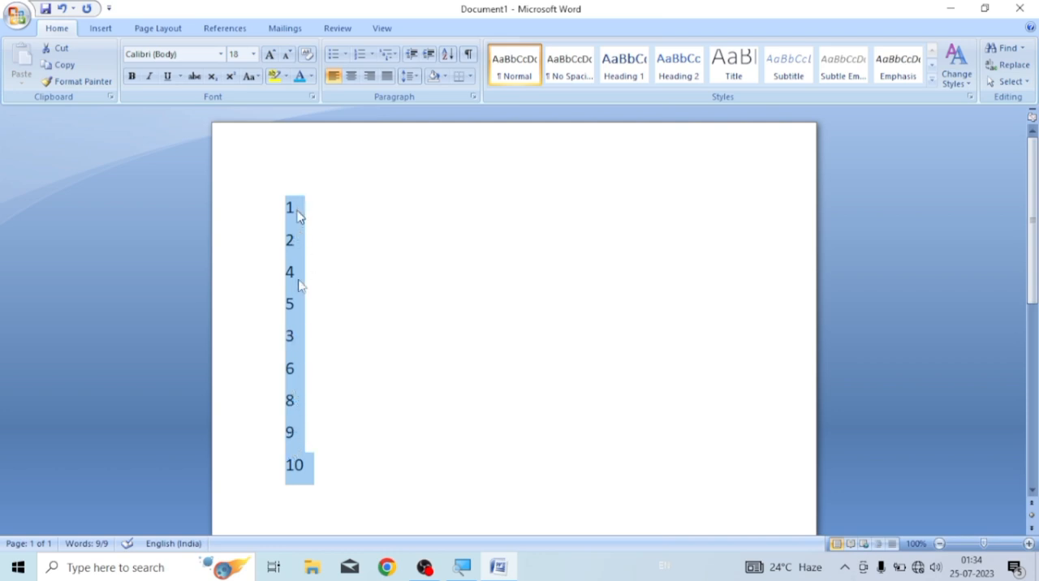
pyautogui.click(449, 57)
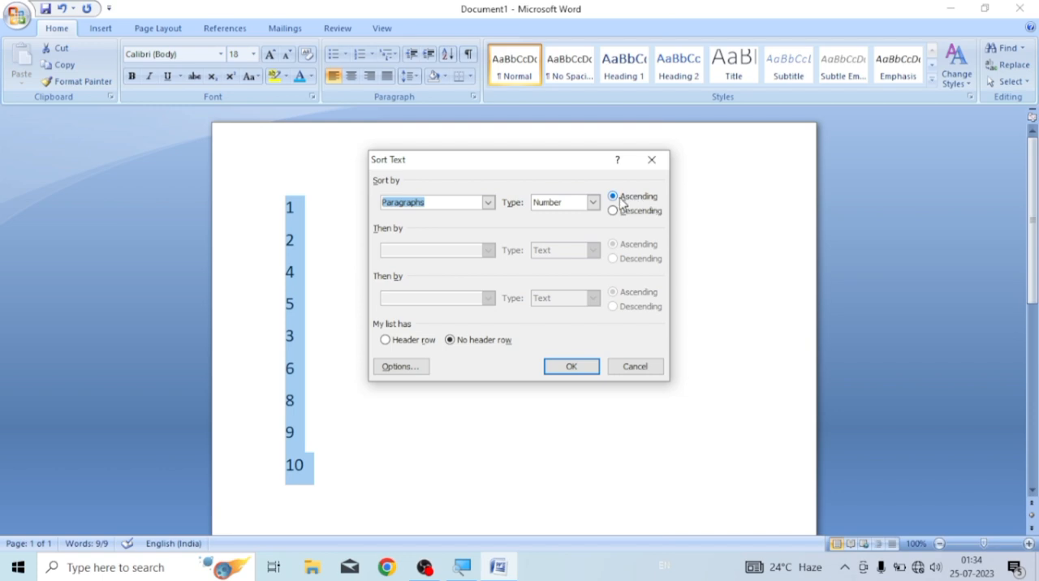
pyautogui.click(568, 367)
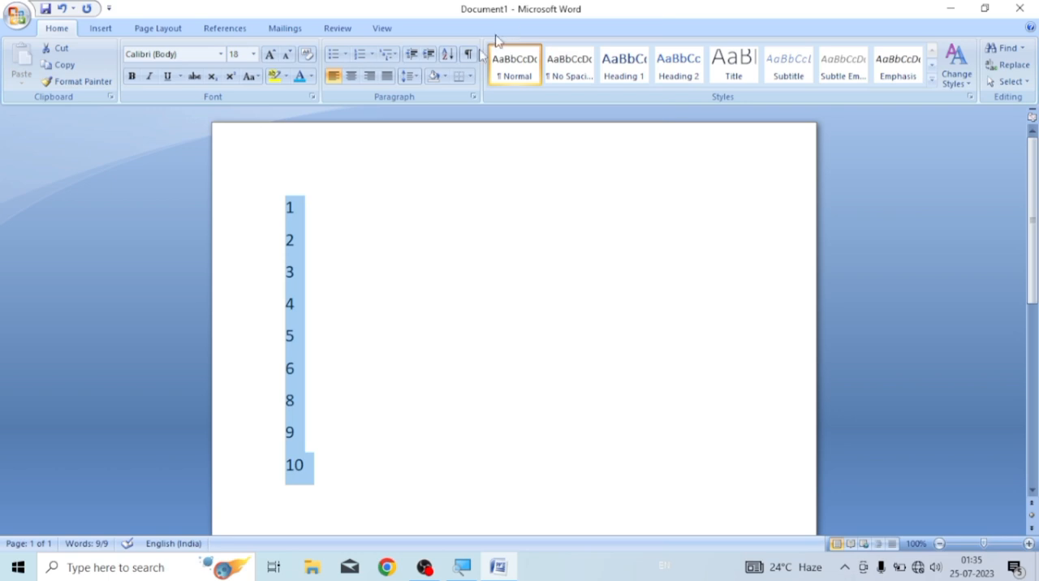
# Sort the selected paragraphs by number in descending order
pyautogui.click(448, 55)
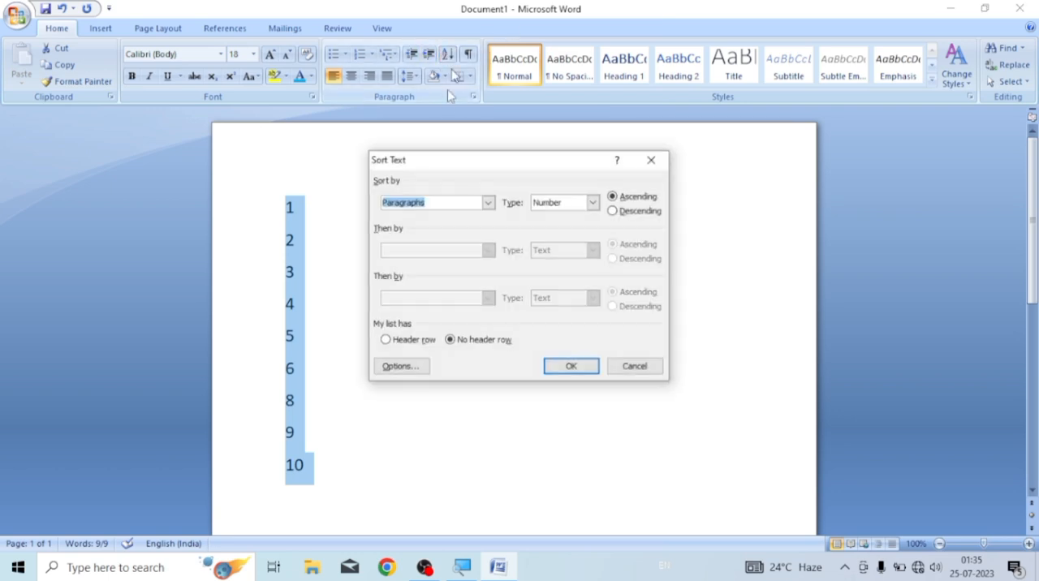
pyautogui.click(614, 211)
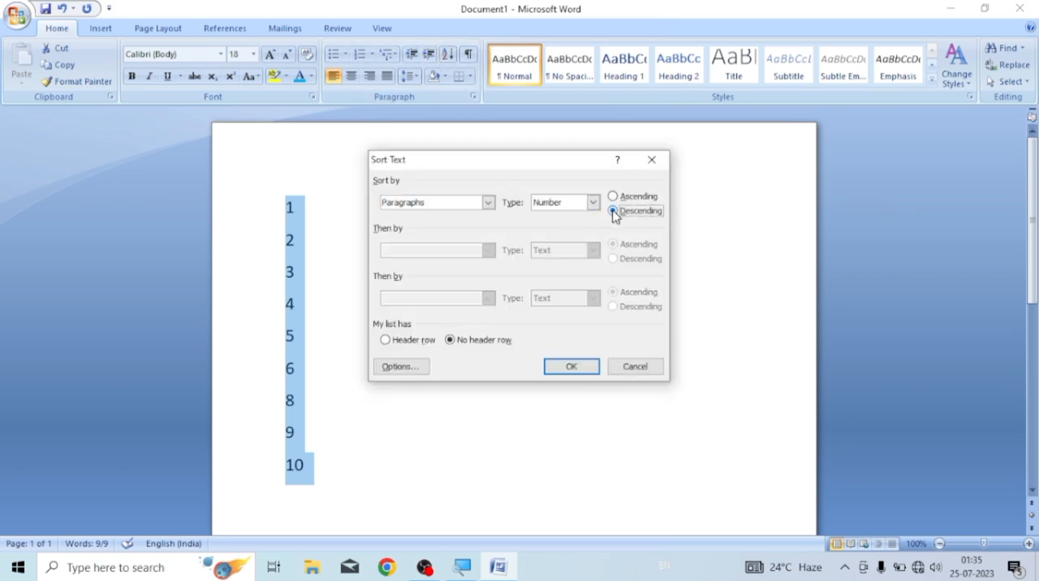
pyautogui.click(570, 369)
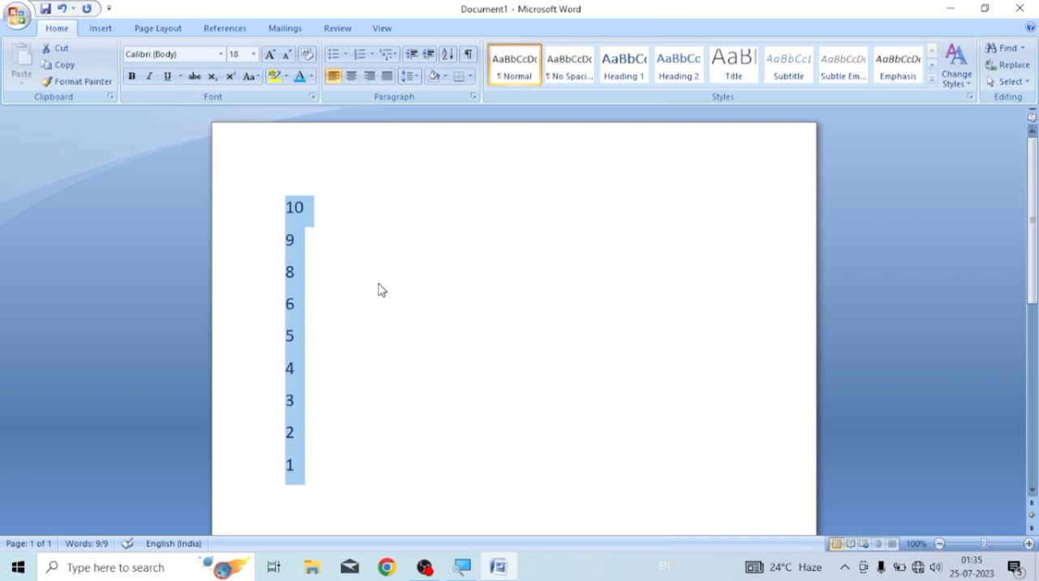
# Delete the sorted numbers and fill the empty document with sample paragraphs using =rand()
pyautogui.press('Delete')
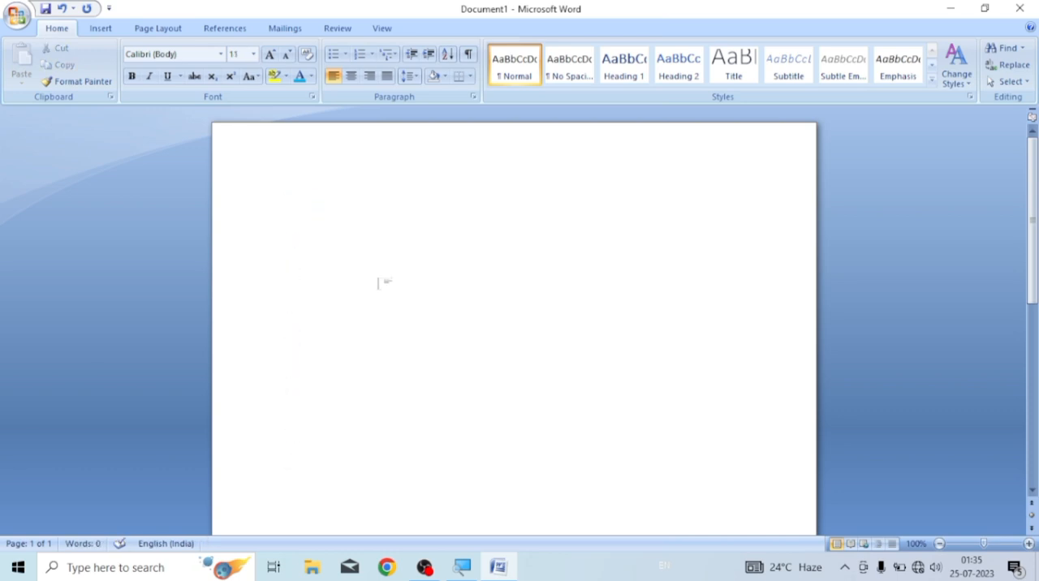
pyautogui.hotkey('ctrl', 'a')
pyautogui.press('Delete')
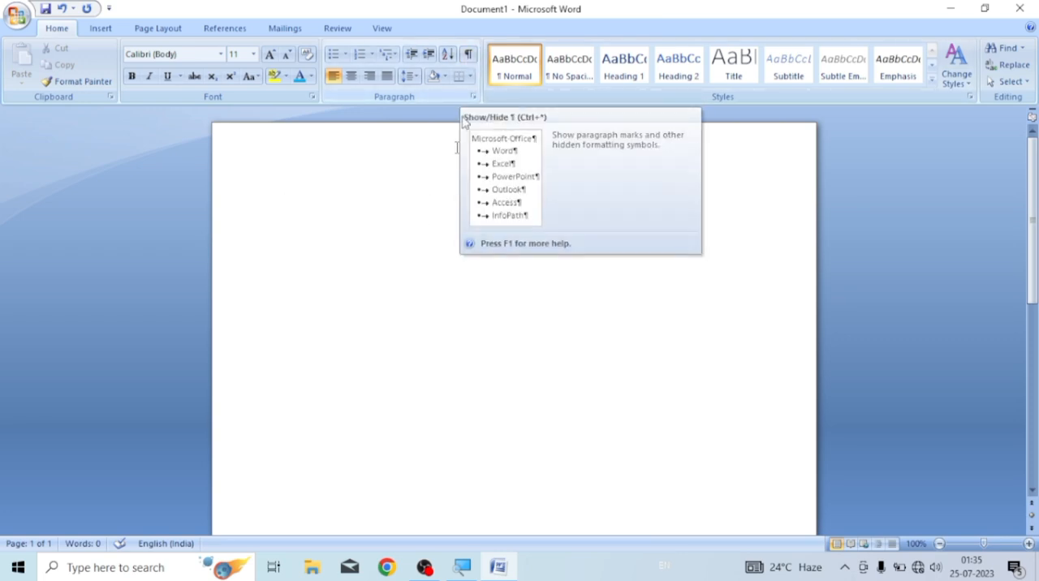
pyautogui.write('=ra')
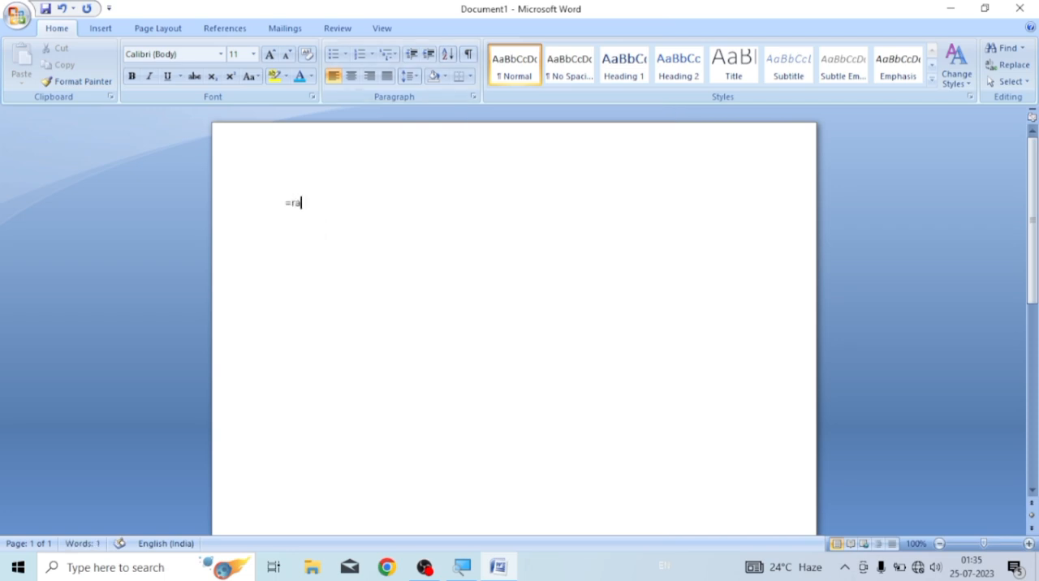
pyautogui.write('nd()')
pyautogui.press('Return')
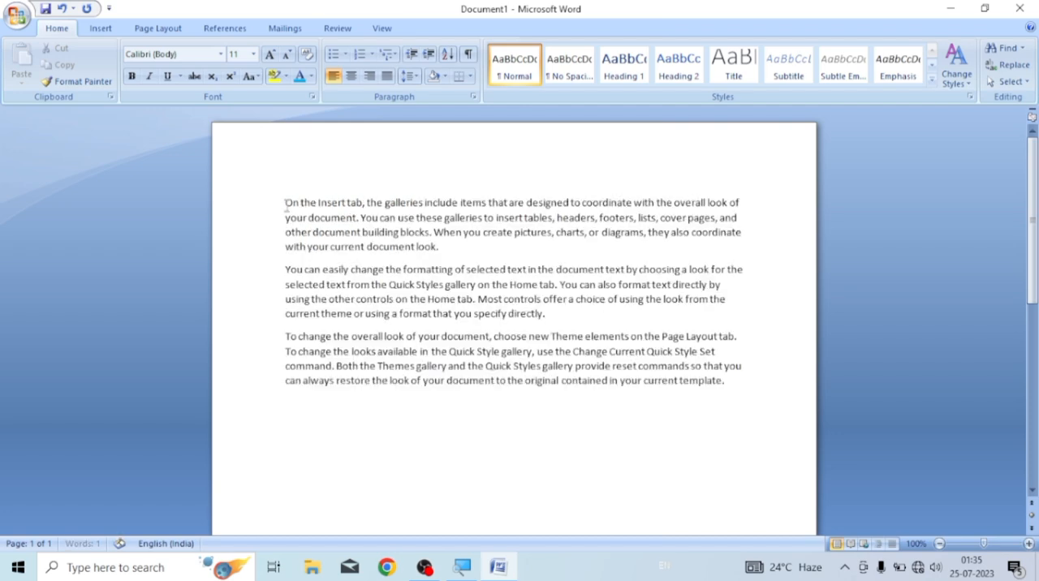
# Show the paragraph marks and hidden formatting symbols in the sample text, and hide them again
pyautogui.moveTo(285, 205); pyautogui.dragTo(776, 389)
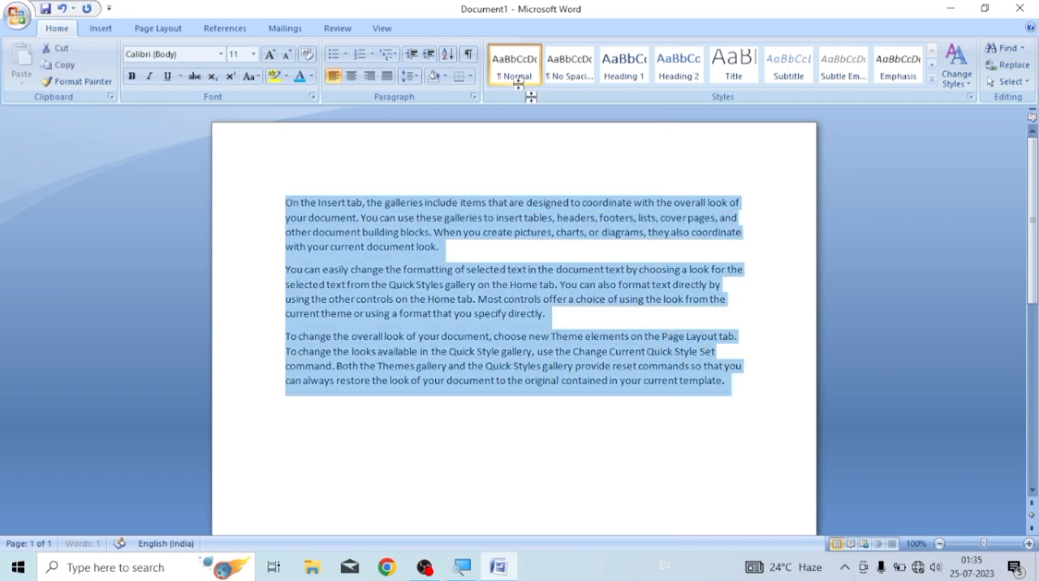
pyautogui.click(468, 57)
pyautogui.click(475, 261)
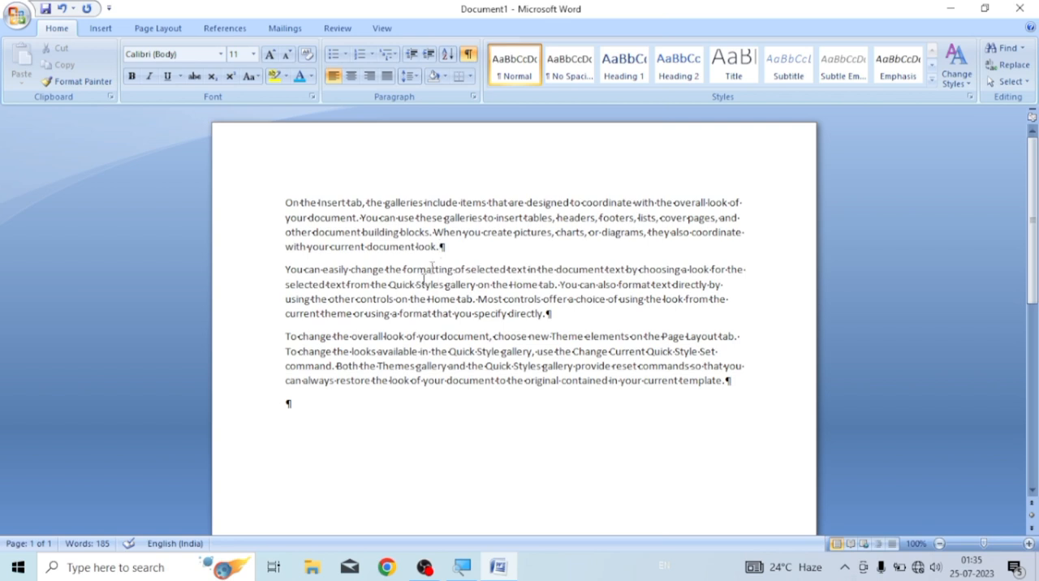
pyautogui.click(550, 315)
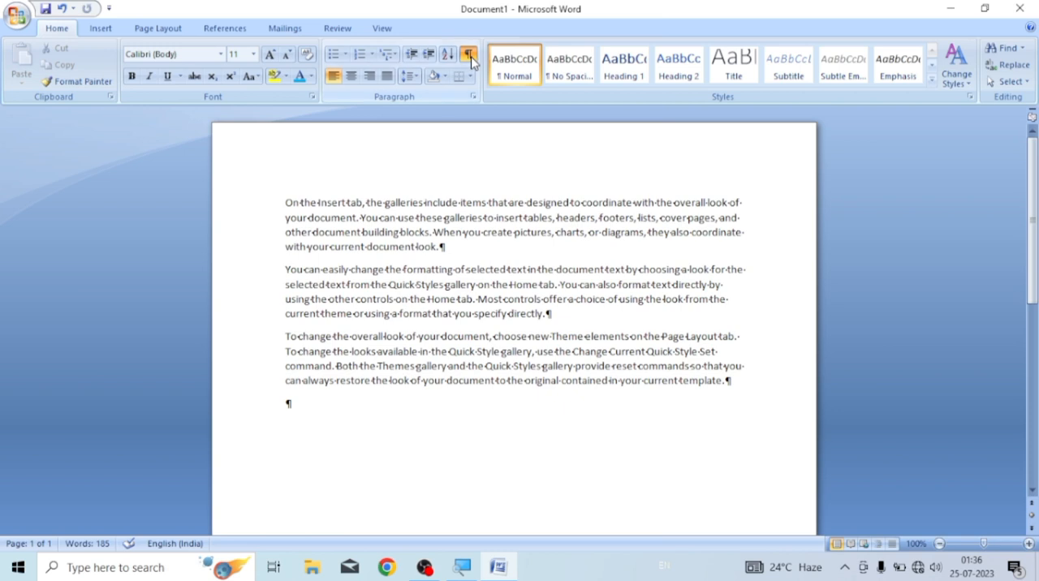
pyautogui.click(470, 58)
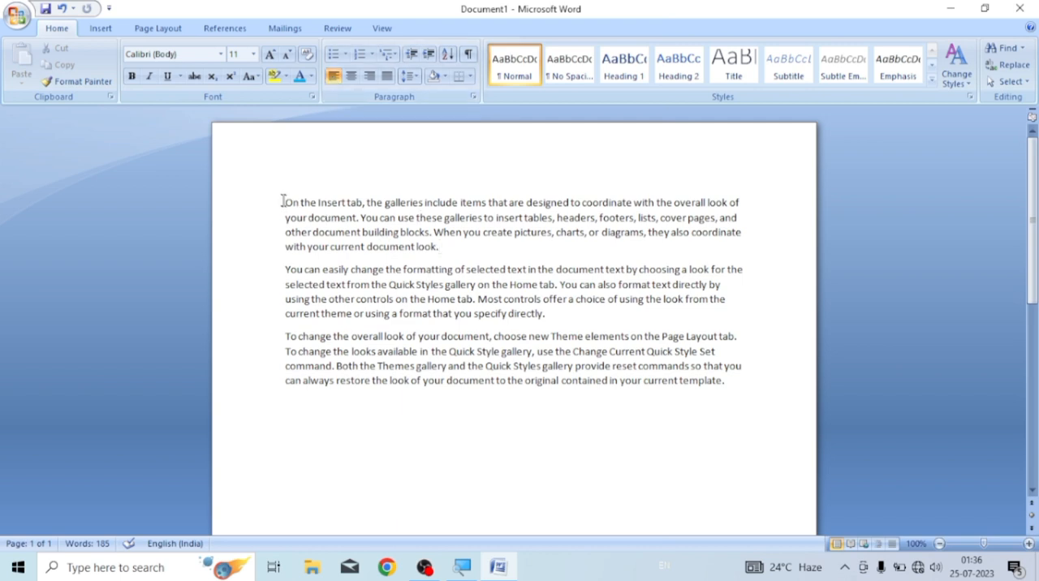
# Replace the sample paragraphs with the left-aligned line "Fdsfdfdf sdfdsfdf sdf s sfdsf"
pyautogui.moveTo(285, 202); pyautogui.dragTo(724, 408)
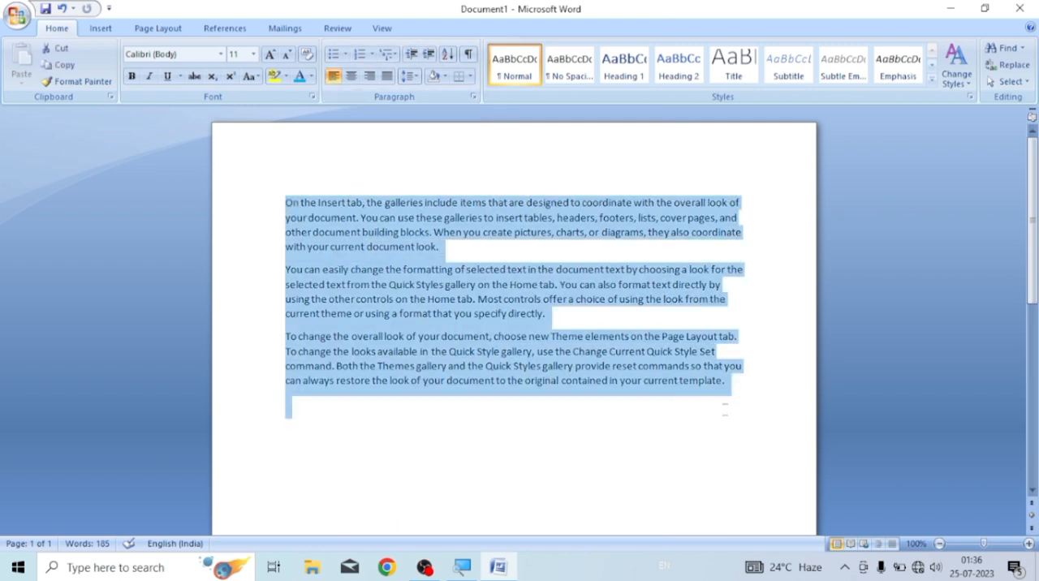
pyautogui.press('Delete')
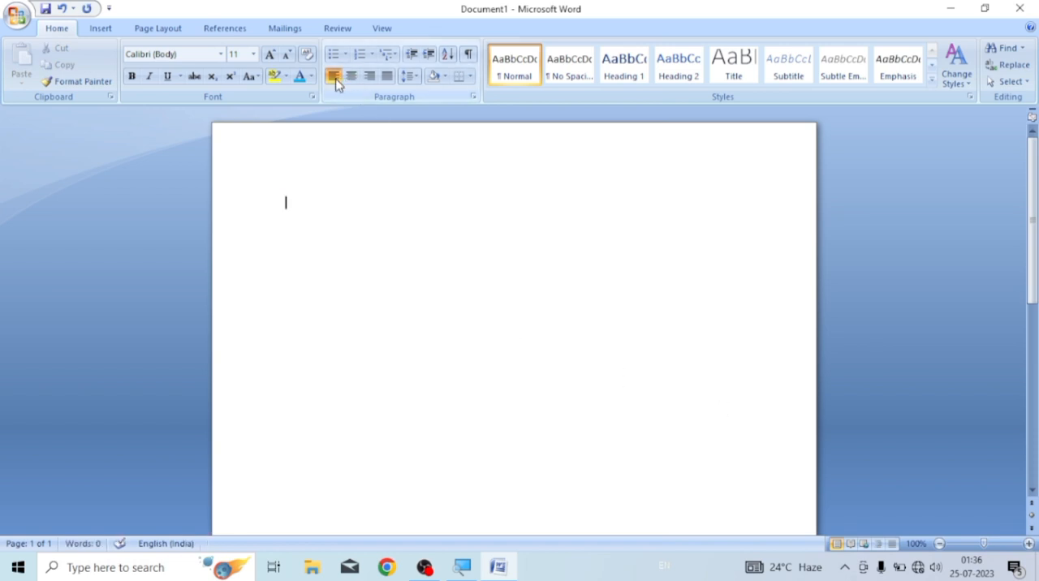
pyautogui.write('fdsfdfdf sdfdsfdf sdf s sfdsf')
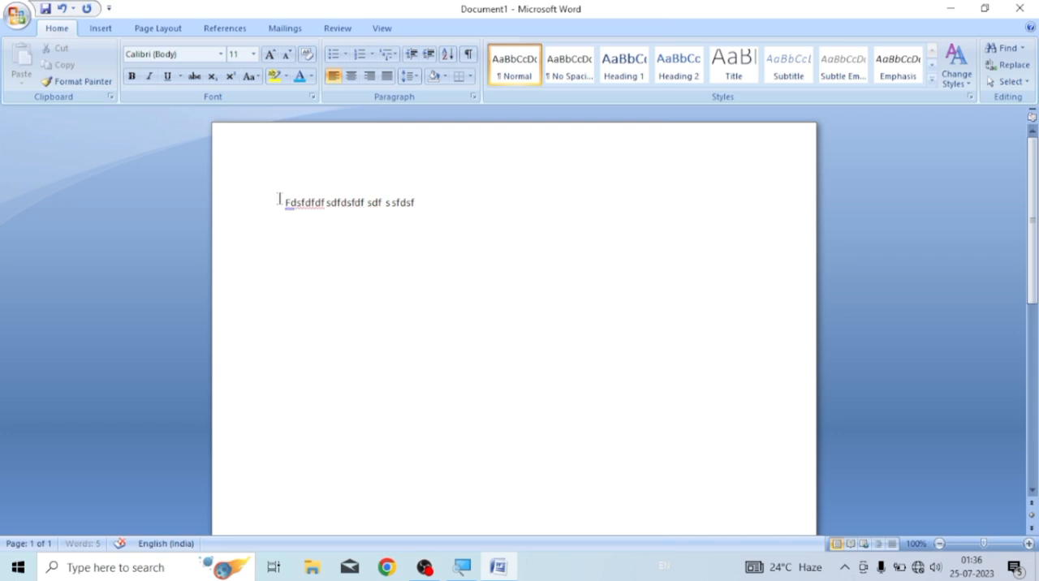
# Enlarge the typed line of text to 18 pt
pyautogui.moveTo(279, 202); pyautogui.dragTo(454, 209)
pyautogui.hotkey('ctrl', 'shift', '.')
pyautogui.hotkey('ctrl', 'shift', '.')
pyautogui.hotkey('ctrl', 'shift', '.')
pyautogui.hotkey('ctrl', 'shift', '.')
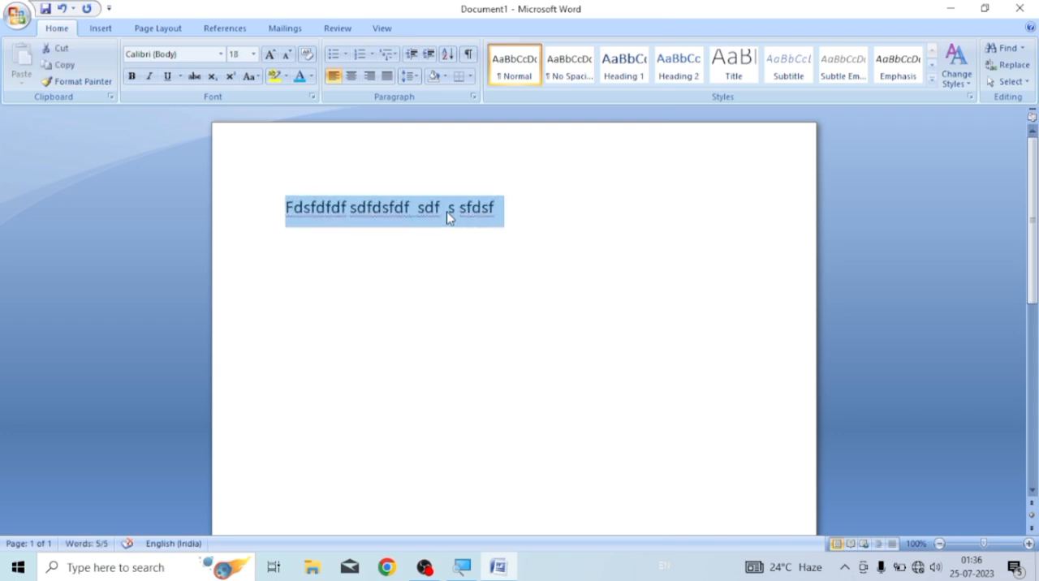
pyautogui.click(445, 244)
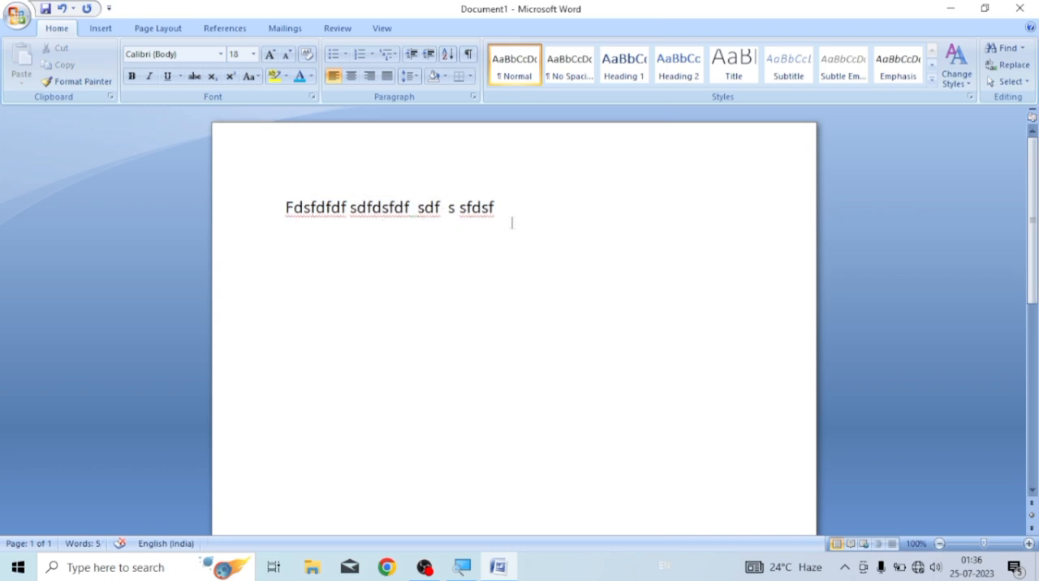
# Clear all text from the document and increase the font size to 17 pt
pyautogui.press('BackSpace')
pyautogui.press('BackSpace')
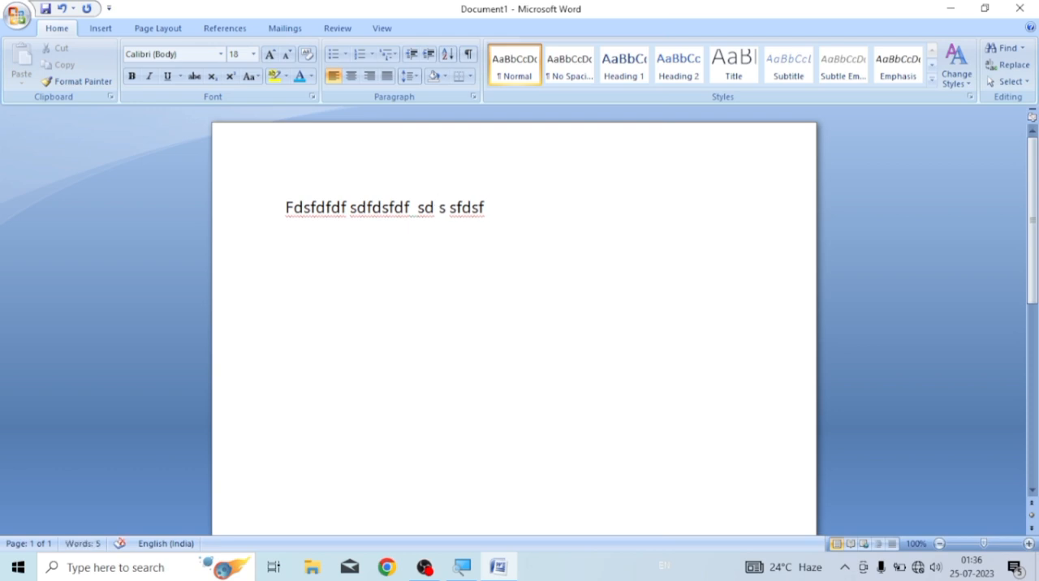
pyautogui.hotkey('ctrl', 'a')
pyautogui.press('BackSpace')
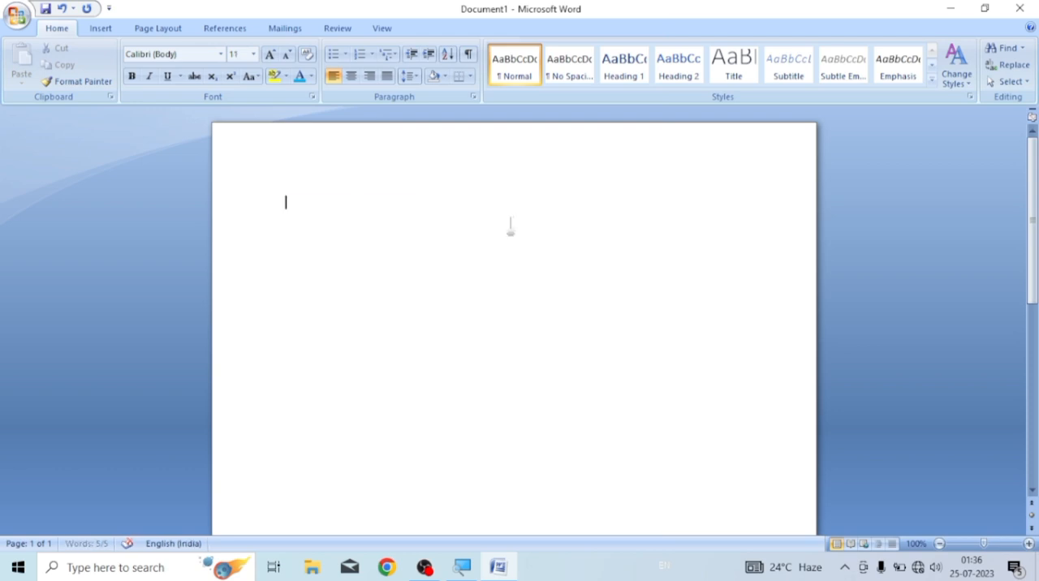
pyautogui.hotkey('ctrl', ']')
pyautogui.hotkey('ctrl', ']')
pyautogui.hotkey('ctrl', ']')
pyautogui.hotkey('ctrl', ']')
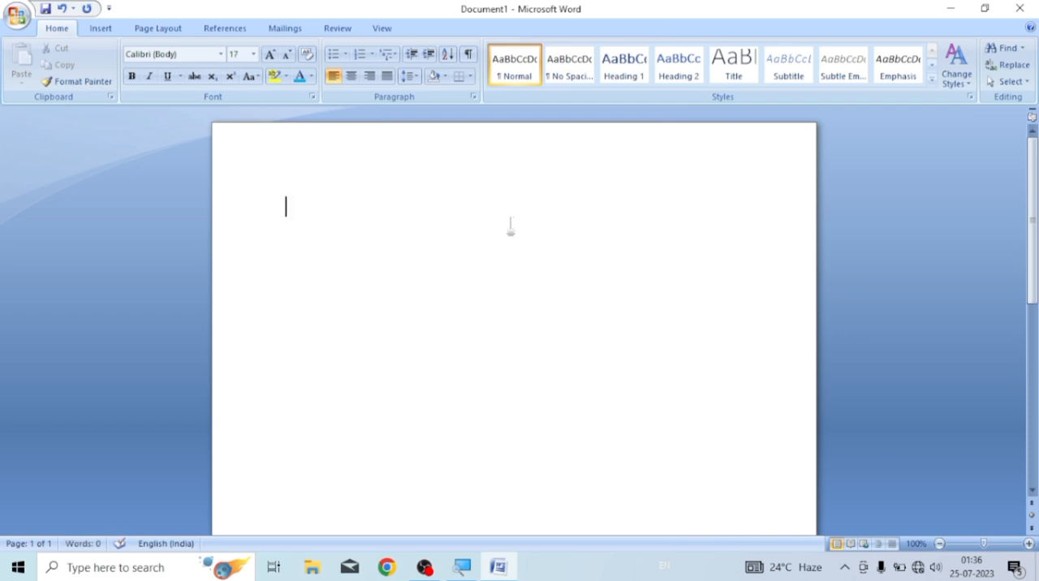
# Set centre alignment and enter the line "Fgfgfg lfgkfdkgl dlfgklf klfglfkgfdkg fdgdflgkl;fdk"
pyautogui.click(350, 76)
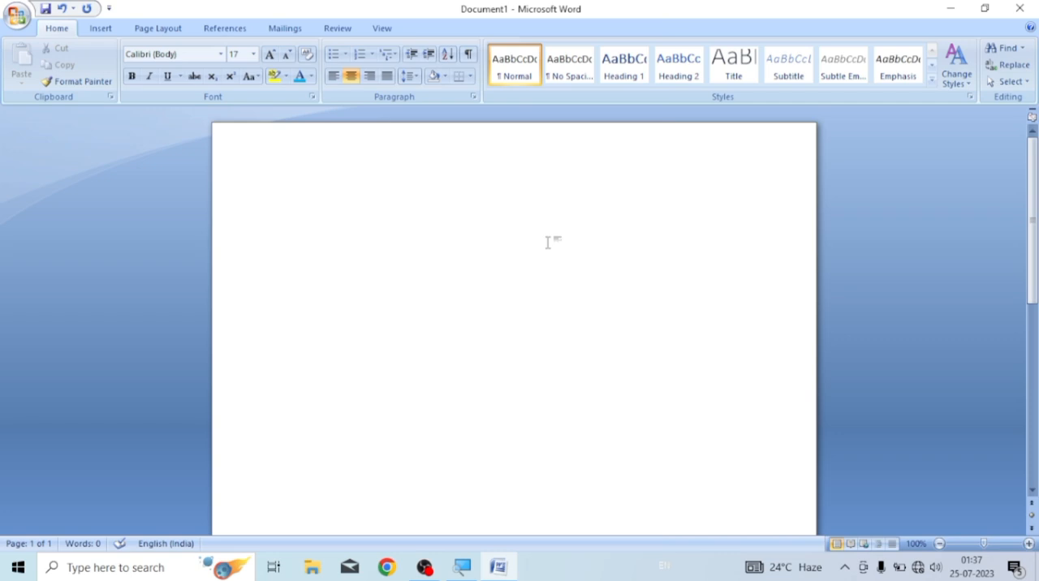
pyautogui.write('fgfgfg ')
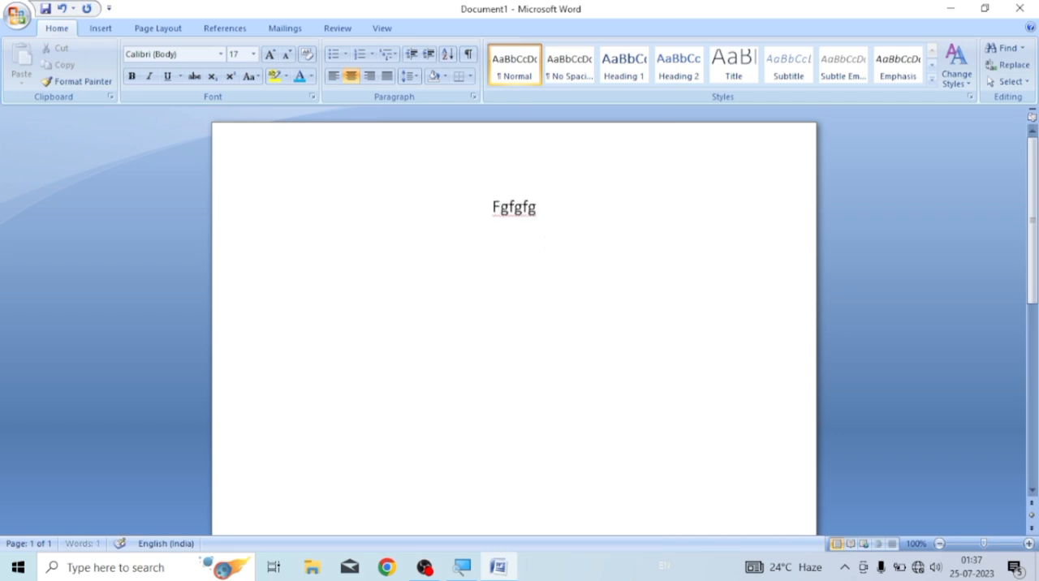
pyautogui.write('lfgkfdkgl dl')
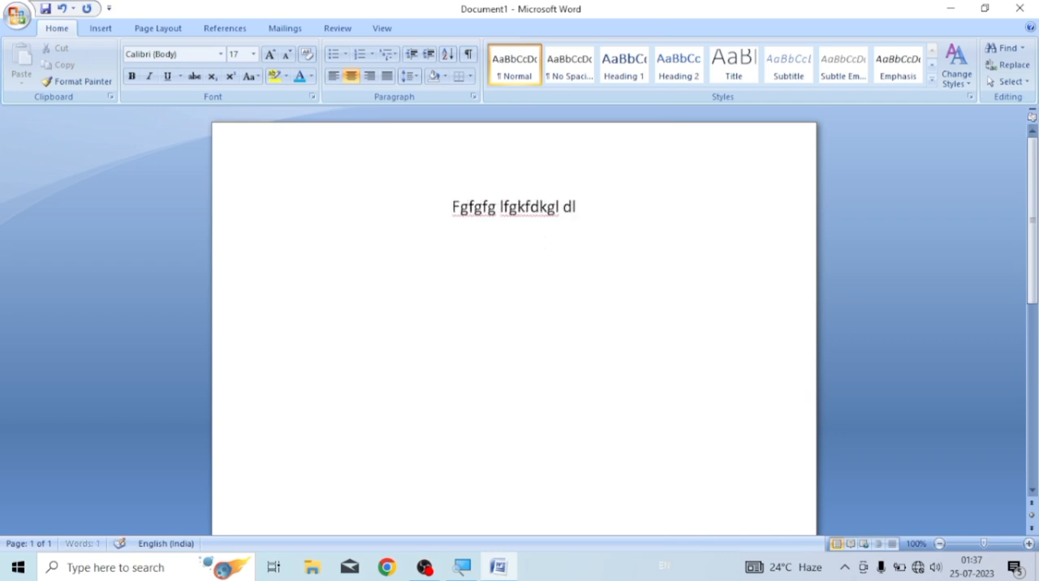
pyautogui.write('fgklf klfglfkgfdkg')
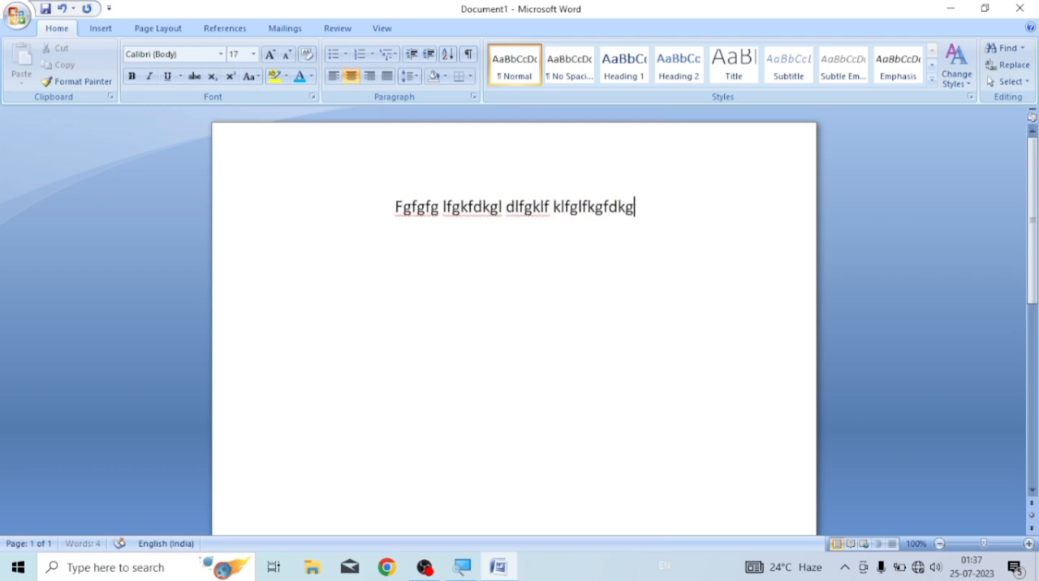
pyautogui.write(' fdgdflgkl;fdk')
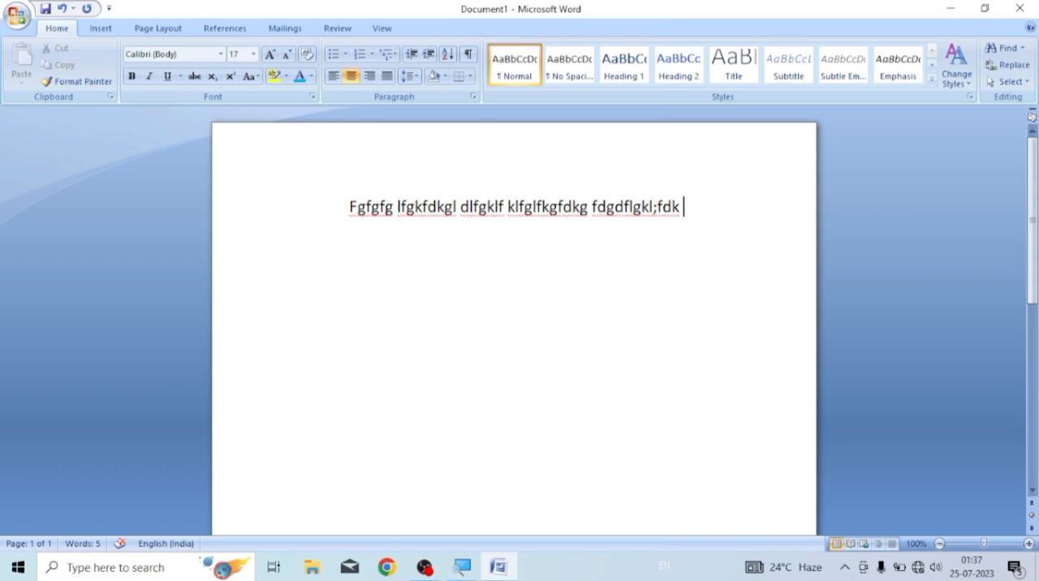
# Delete the centred line, set left alignment and enter "fdfdsf"
pyautogui.hotkey('ctrl', 'a')
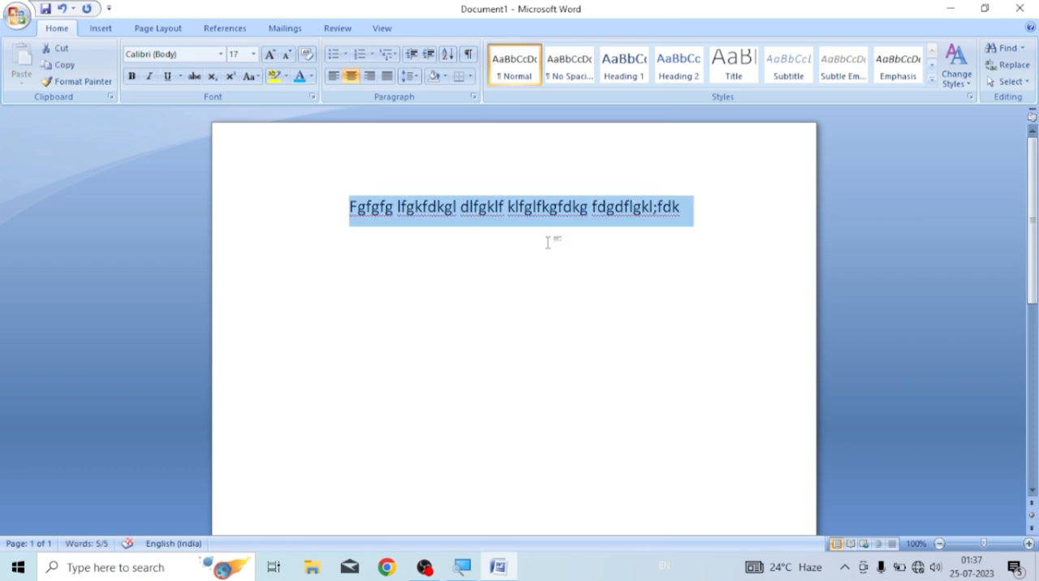
pyautogui.press('Delete')
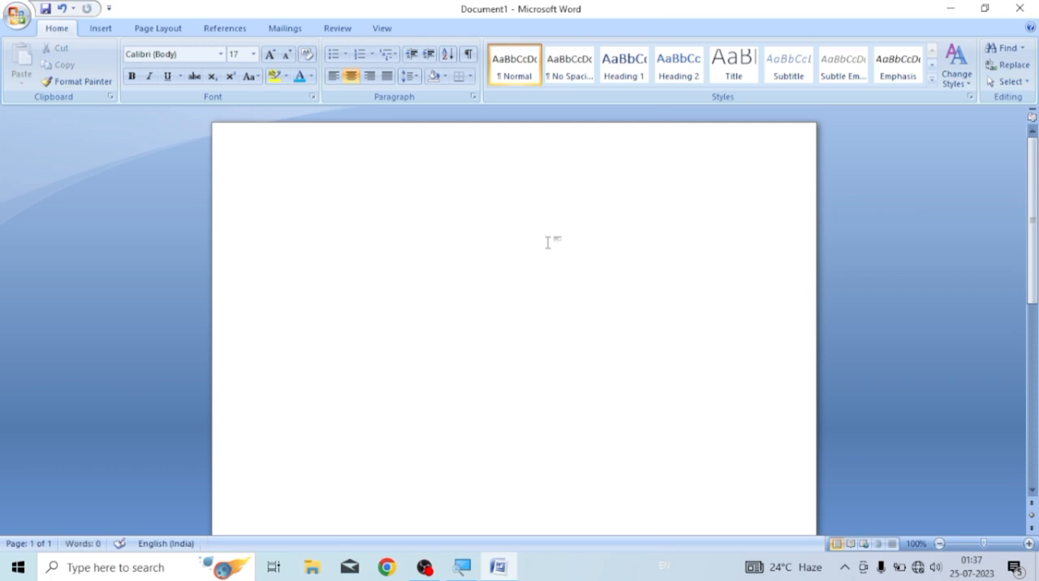
pyautogui.click(333, 76)
pyautogui.write('fdfdsf')
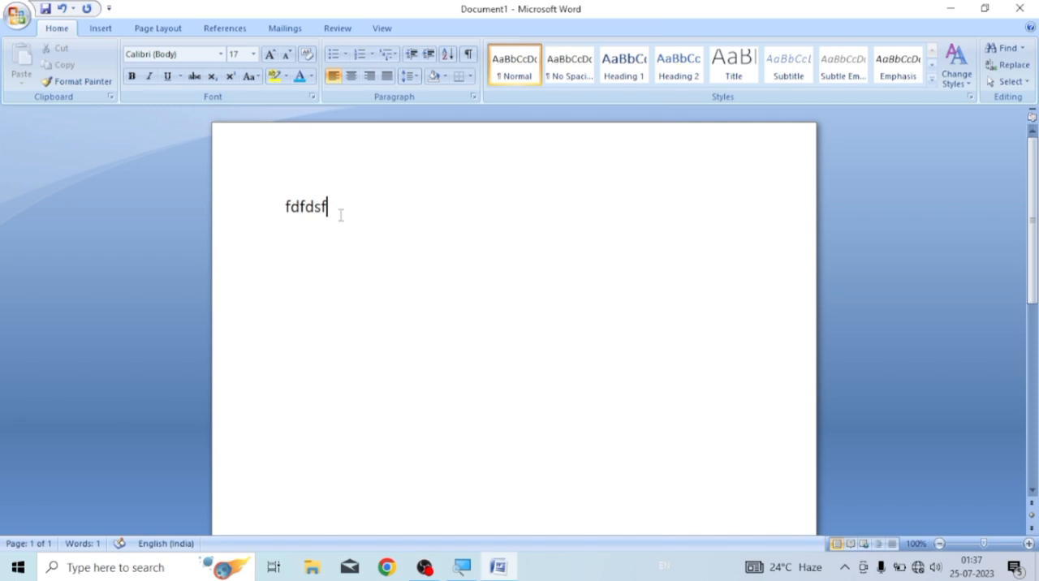
# Centre the word "fdfdsf" and then align it to the right margin
pyautogui.moveTo(329, 206); pyautogui.dragTo(283, 206)
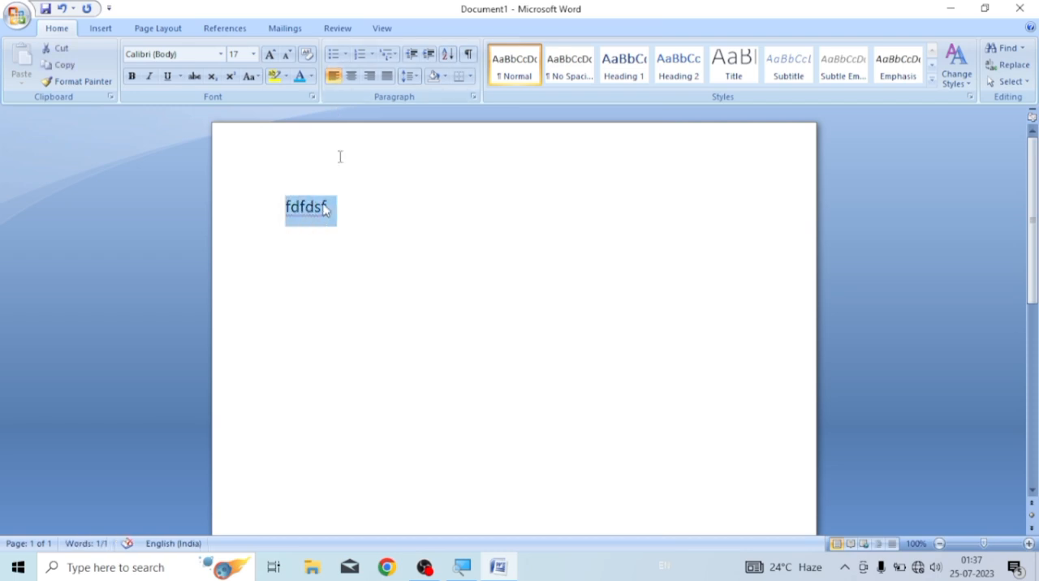
pyautogui.click(351, 76)
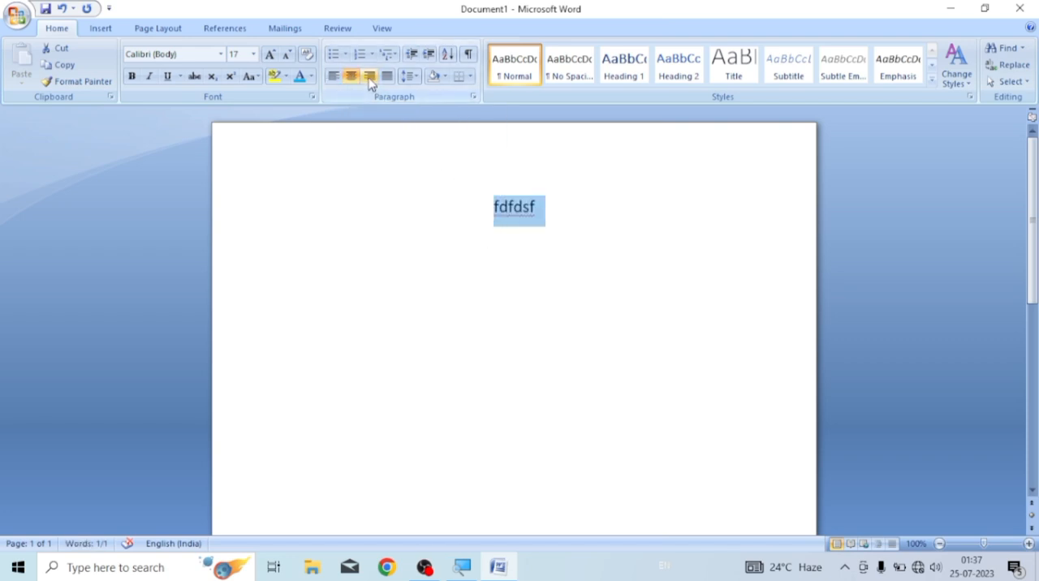
pyautogui.click(370, 78)
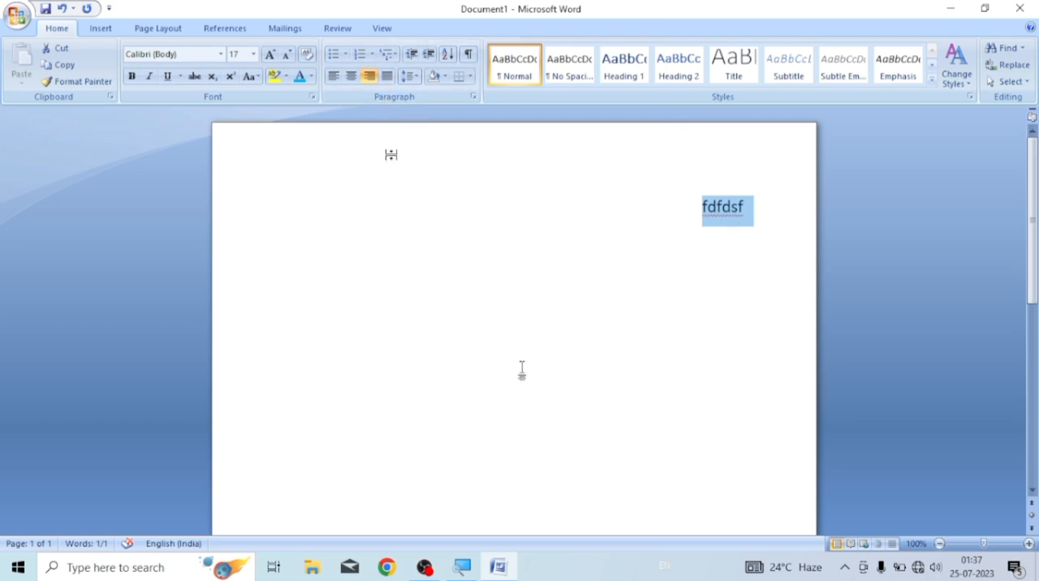
# Replace the word with a longer right-aligned line of filler text starting with "Dfdsfdsdsfdsf dsfdsf"
pyautogui.press('Delete')
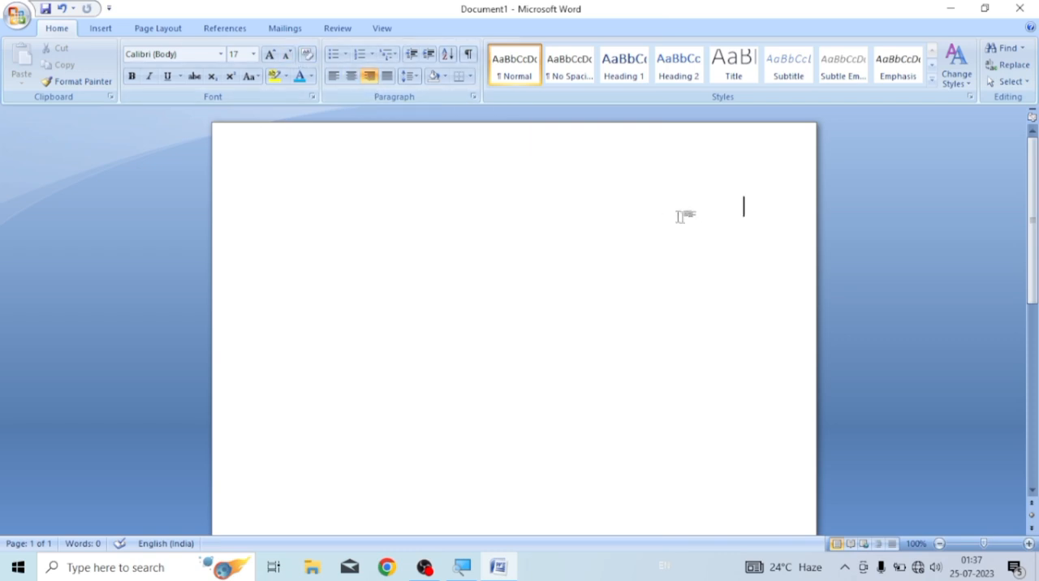
pyautogui.write('dfdsfdsf')
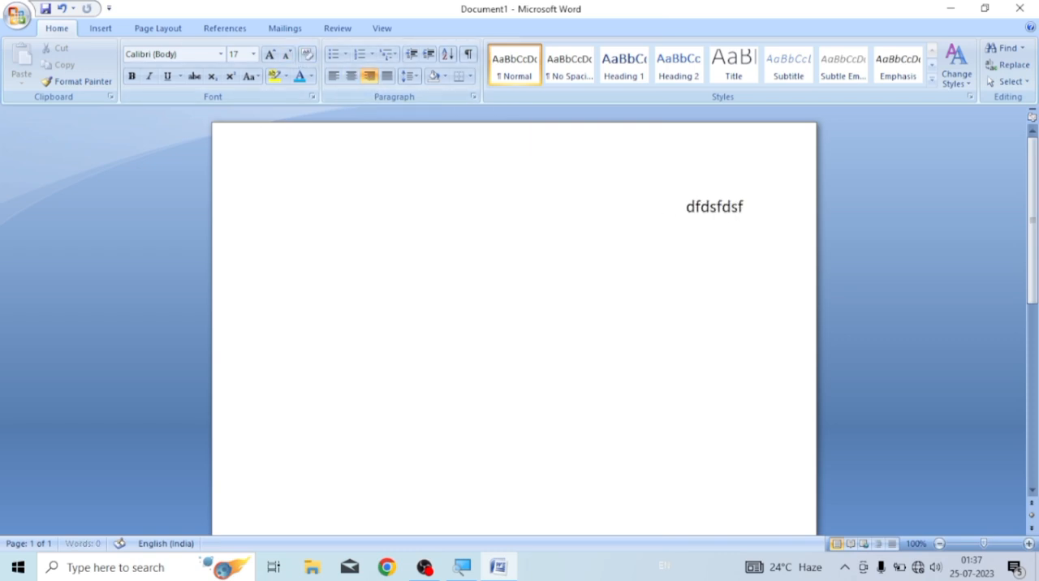
pyautogui.press('BackSpace')
pyautogui.write('dsfdsf')
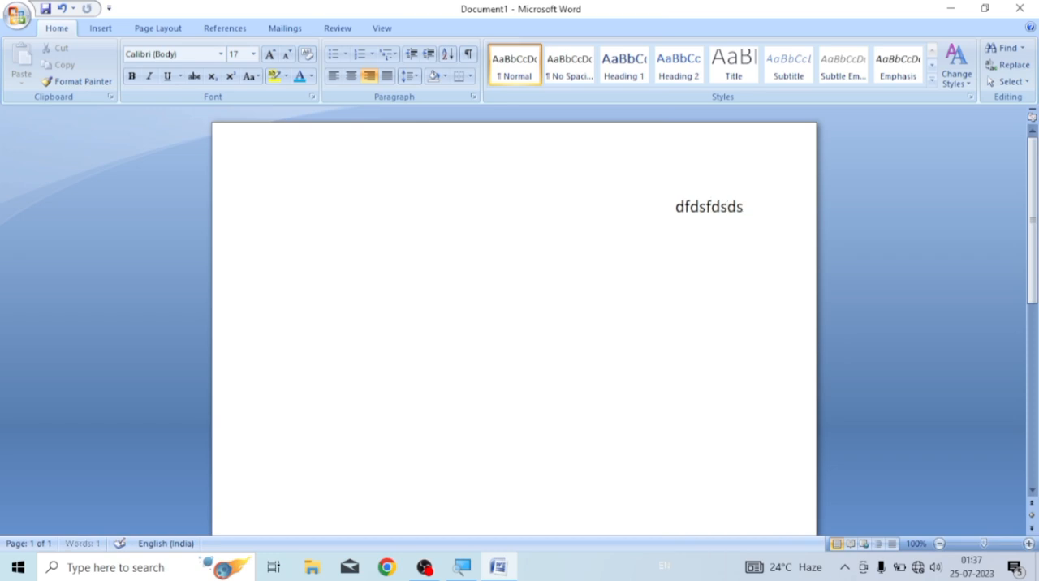
pyautogui.write(' dsfds')
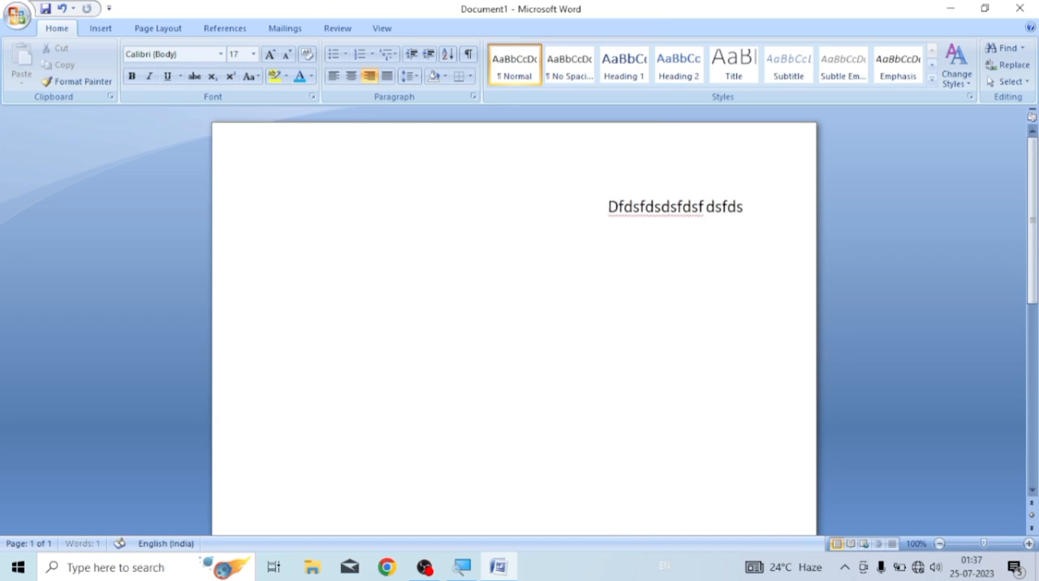
pyautogui.write('f  sfdsfdsfdfdsfds')
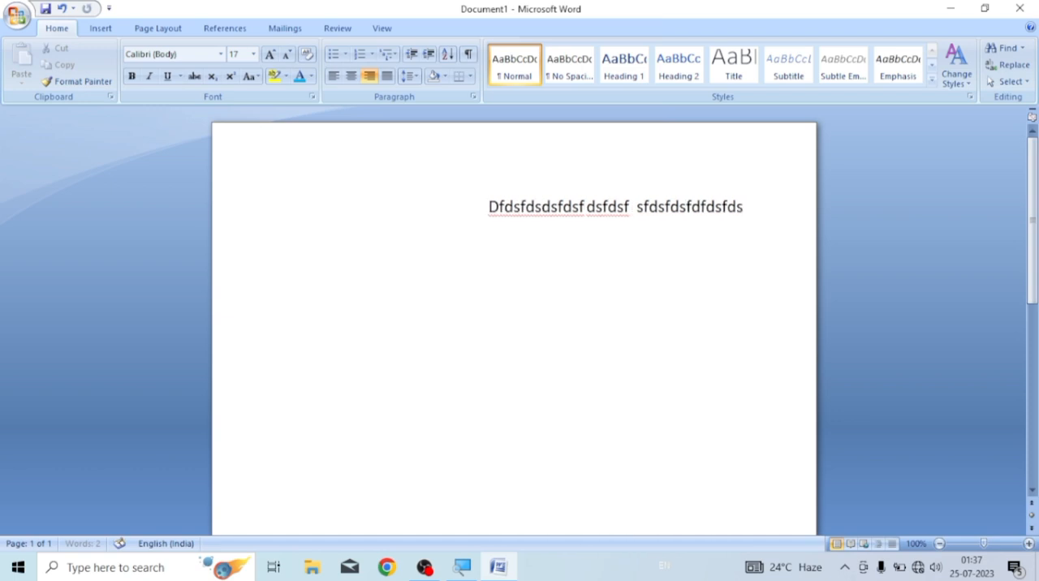
pyautogui.write('fds s  dsfdsf')
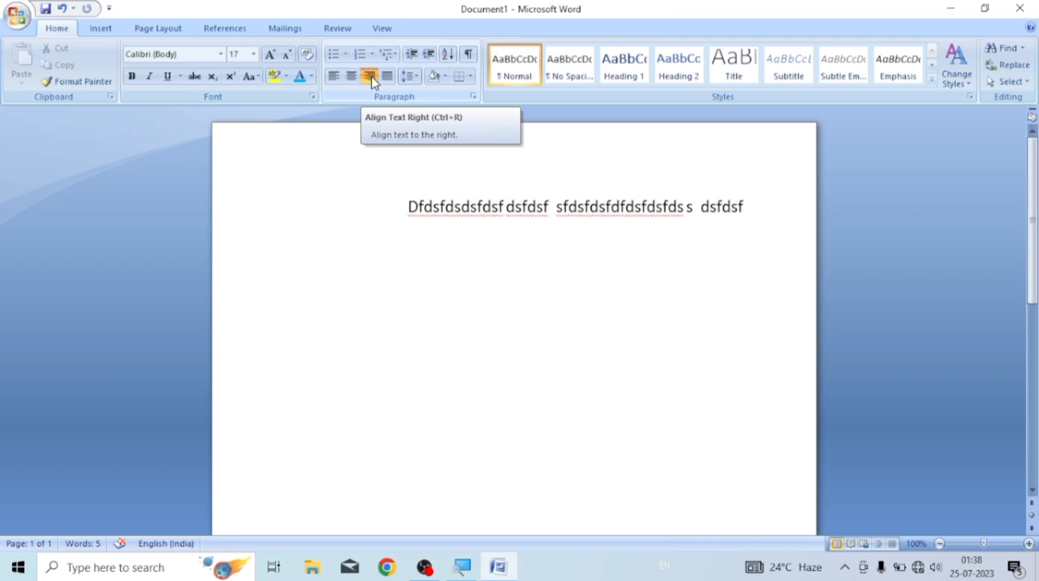
# Delete the right-aligned line and generate sample paragraphs with =rand()
pyautogui.moveTo(408, 206); pyautogui.dragTo(726, 204)
pyautogui.press('Delete')
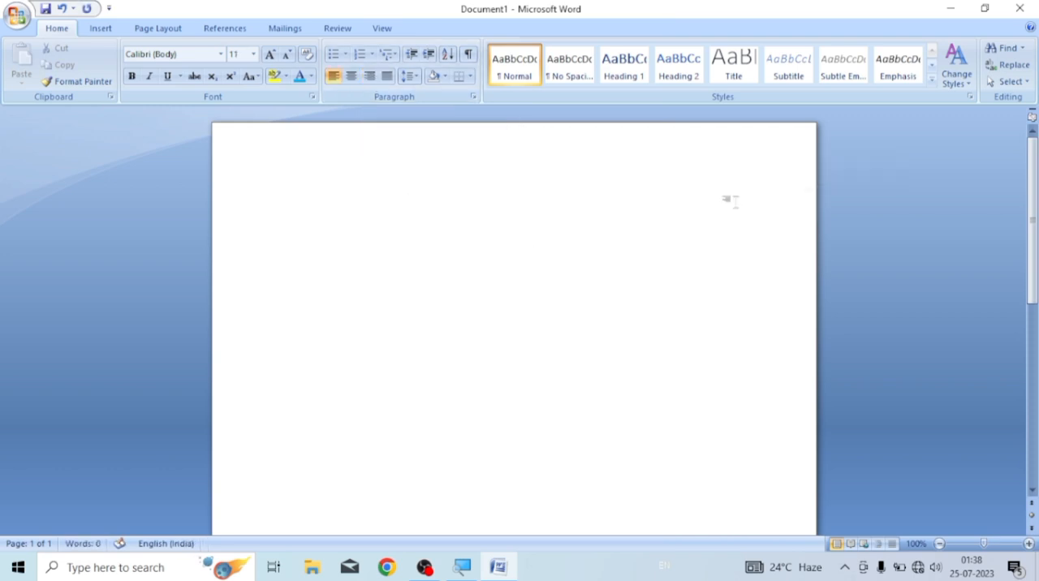
pyautogui.write('=rand()')
pyautogui.press('Return')
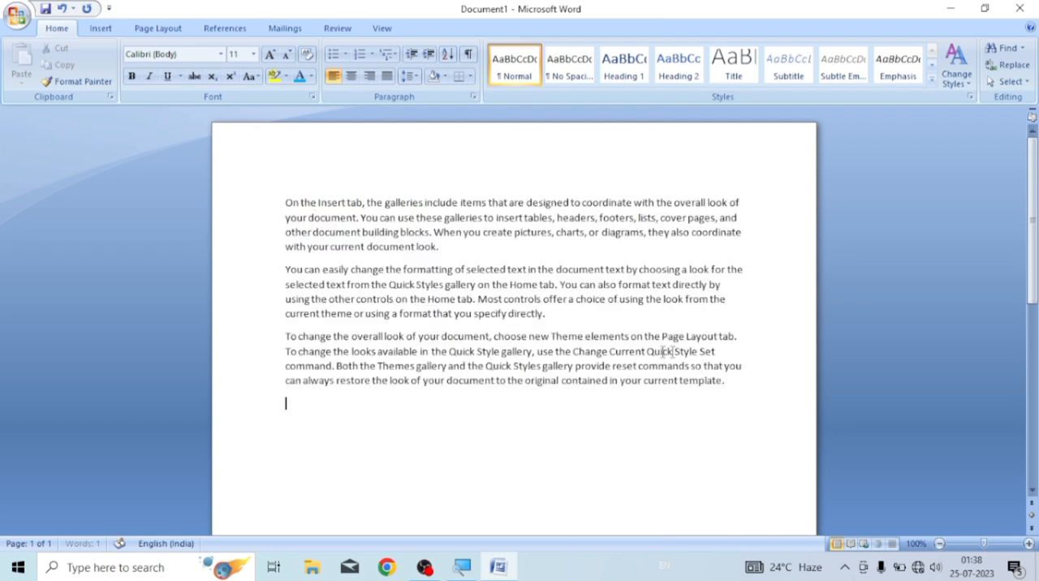
# Enlarge the third sample paragraph, starting "To change the overall look", to 18 pt
pyautogui.click(278, 332)
pyautogui.hotkey('ctrl', 'shift', 'End')
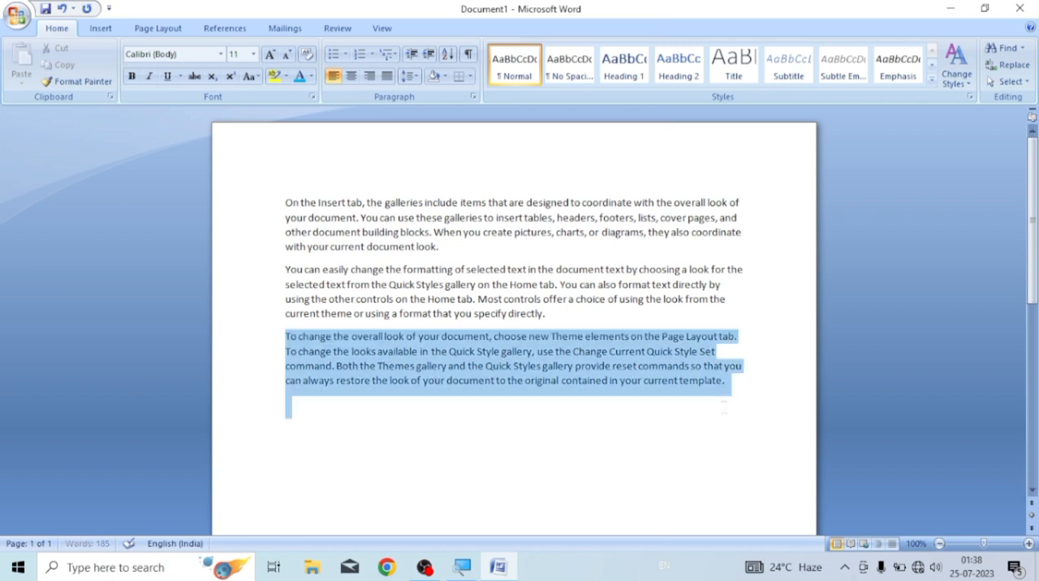
pyautogui.click(271, 55)
pyautogui.click(271, 55)
pyautogui.click(271, 55)
pyautogui.click(271, 55)
pyautogui.scroll(-3, 399, 274)
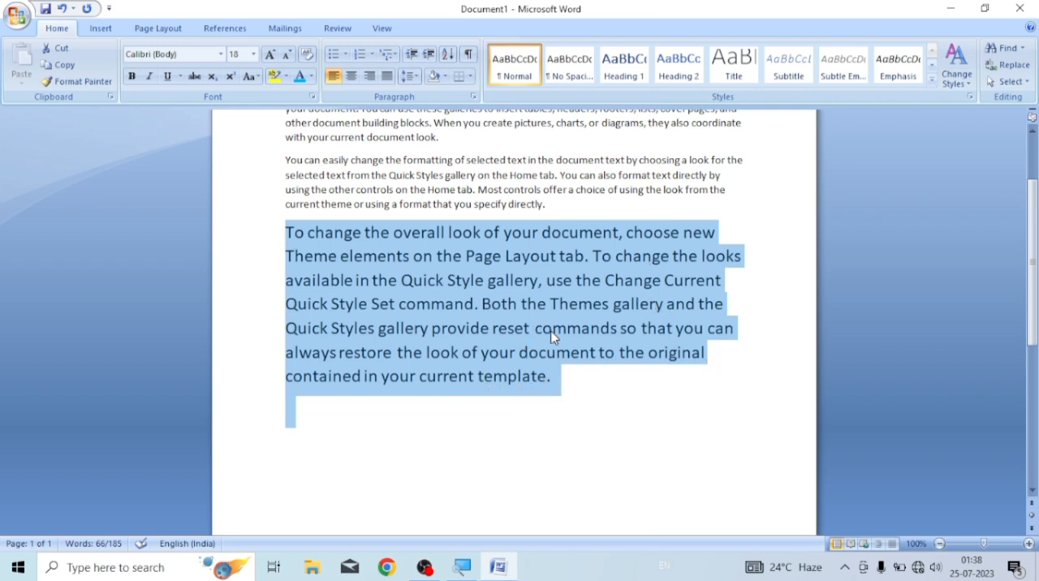
# Justify the third paragraph, starting "To change the overall look", and the second paragraph, starting "You can easily change"
pyautogui.click(387, 76)
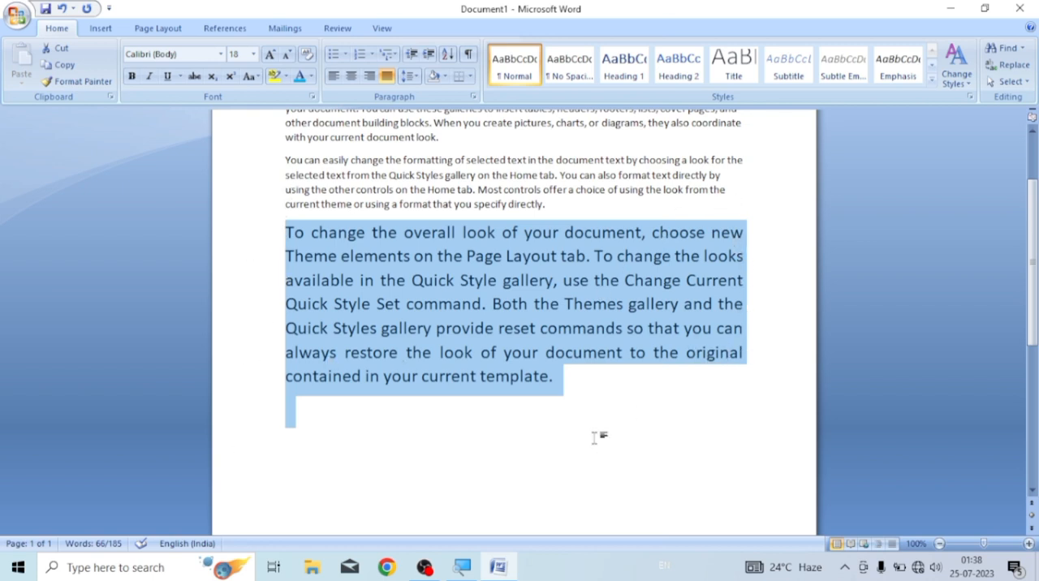
pyautogui.scroll(3, 596, 442)
pyautogui.moveTo(286, 268); pyautogui.dragTo(572, 315)
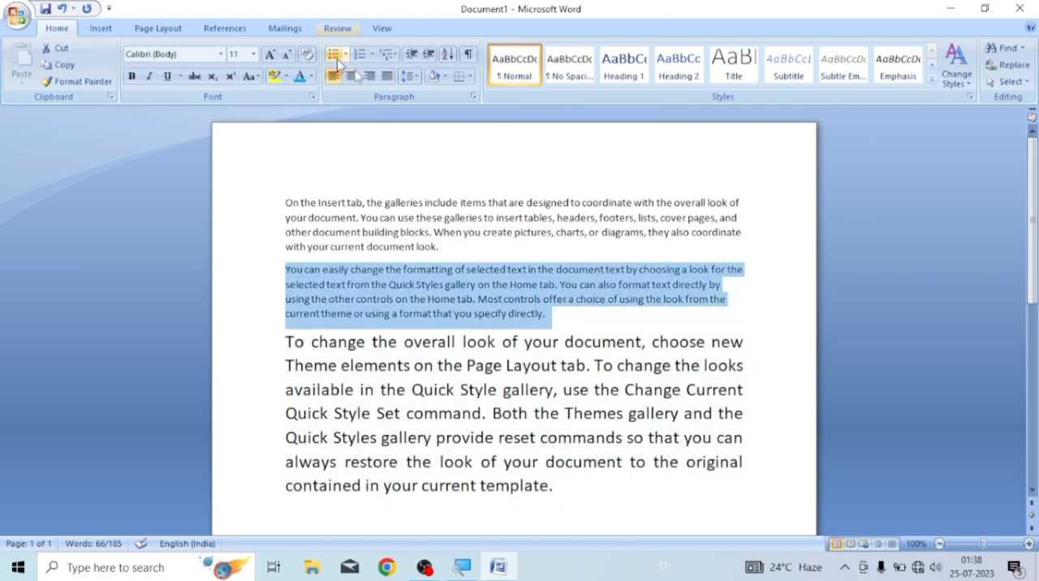
pyautogui.click(387, 76)
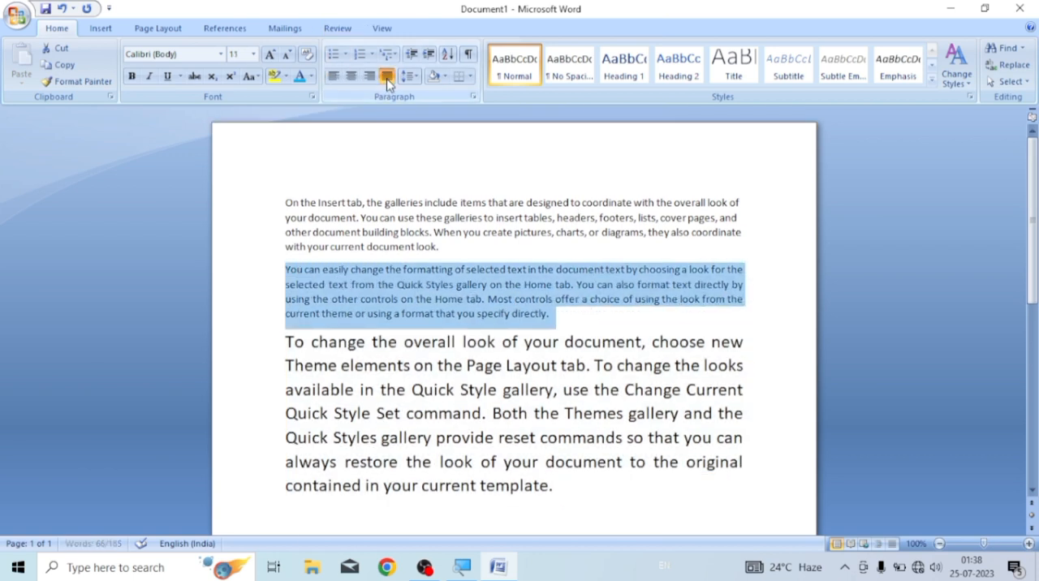
pyautogui.click(670, 327)
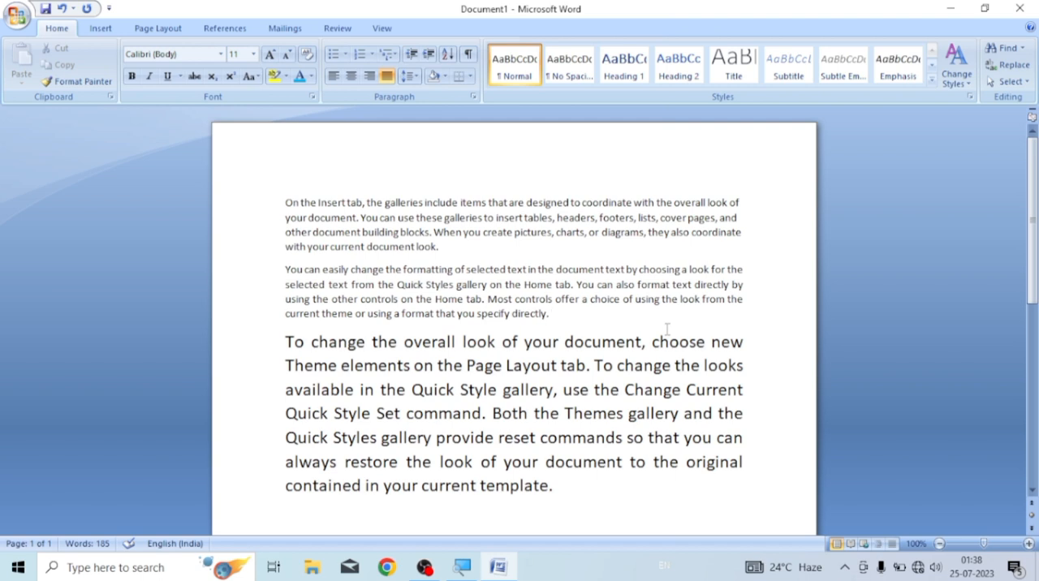
# Set the line spacing of the first paragraph, starting "On the Insert tab", to 2.5
pyautogui.click(413, 76)
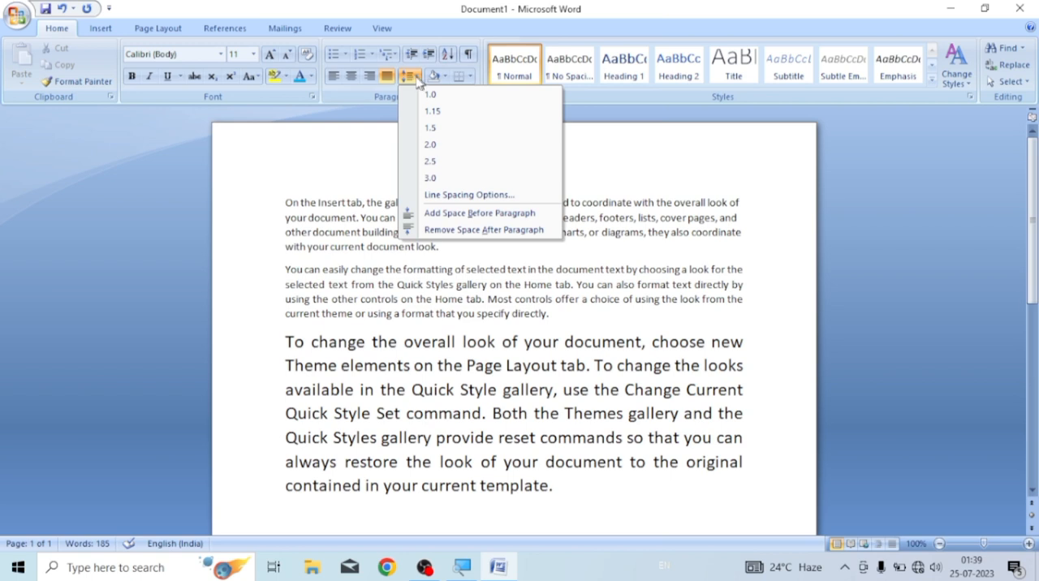
pyautogui.click(358, 195)
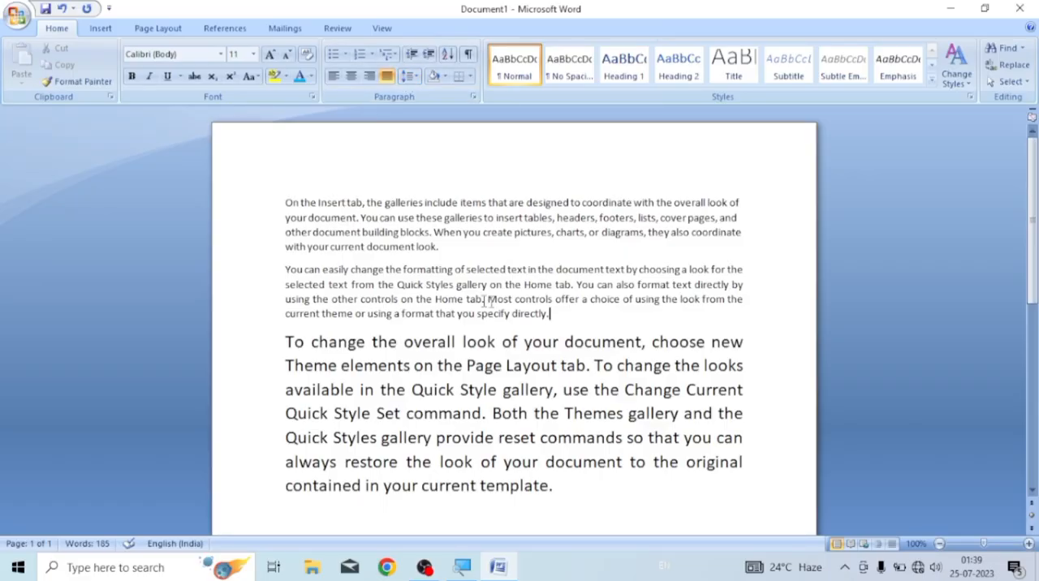
pyautogui.moveTo(283, 201); pyautogui.dragTo(424, 258)
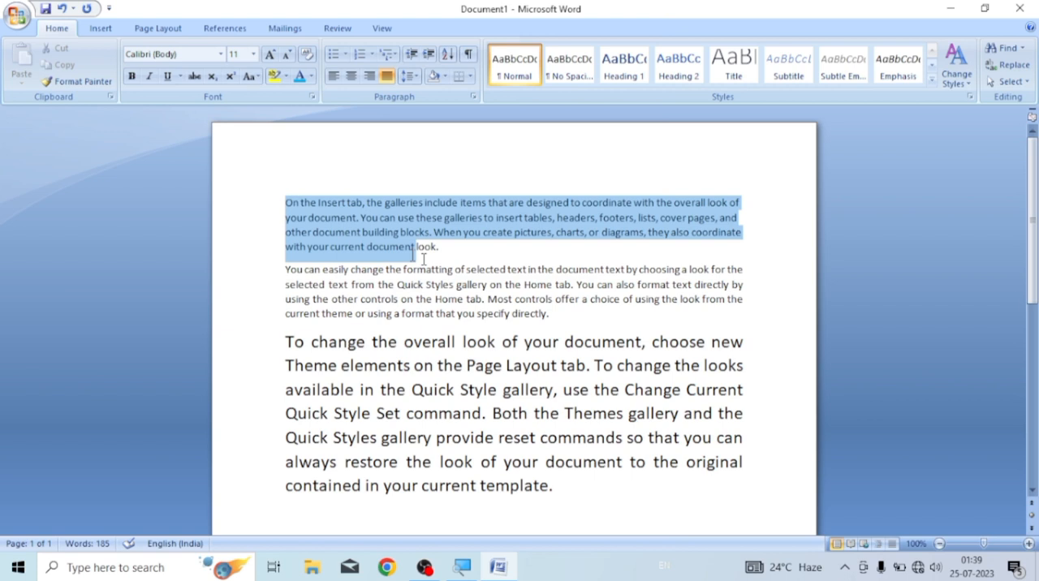
pyautogui.click(412, 76)
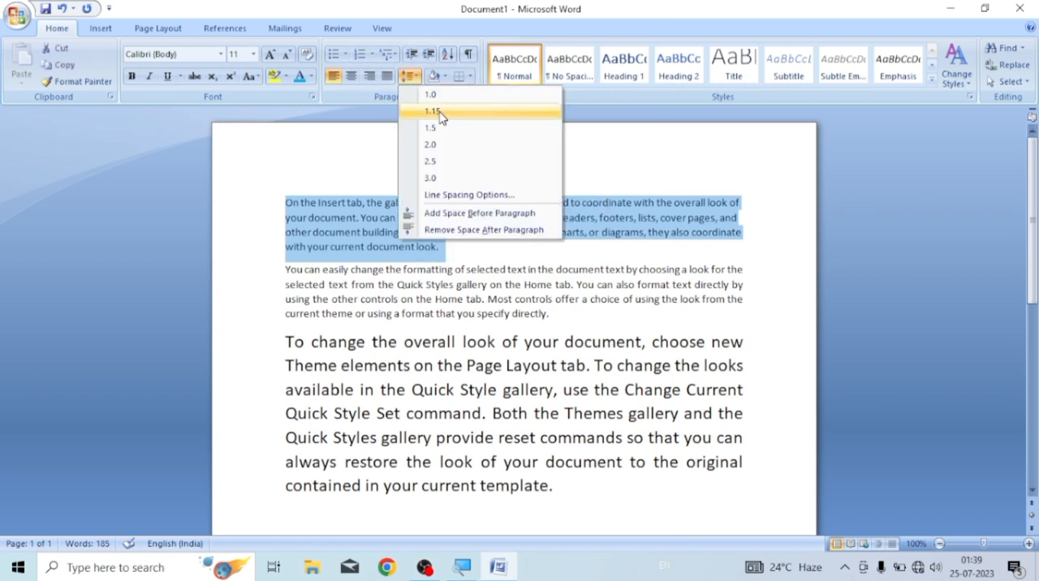
pyautogui.click(431, 163)
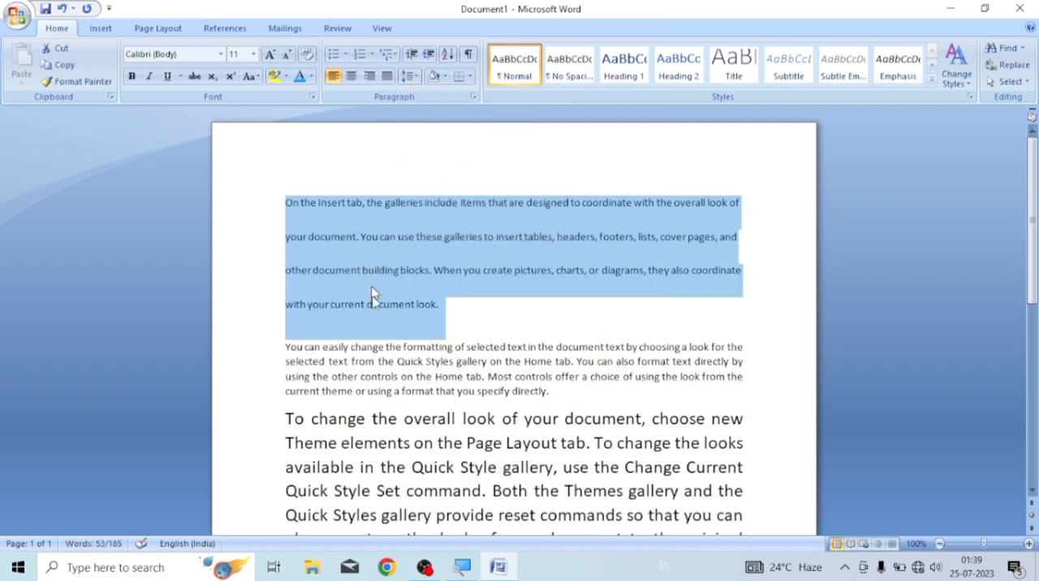
# Switch the first paragraph's line spacing to 1.0, again to 2.5, and finally back to 1.0
pyautogui.click(416, 81)
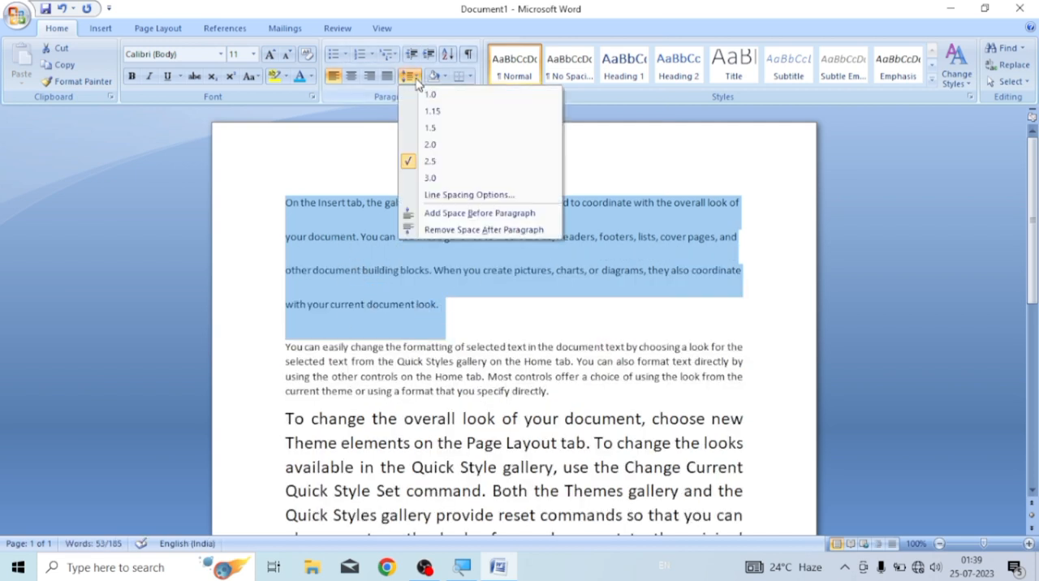
pyautogui.click(431, 97)
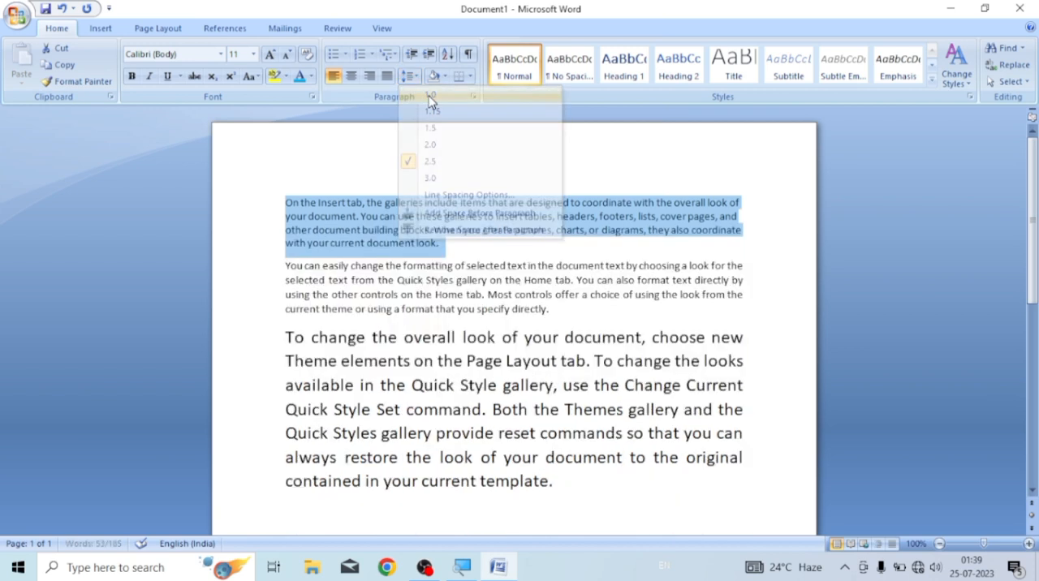
pyautogui.click(416, 78)
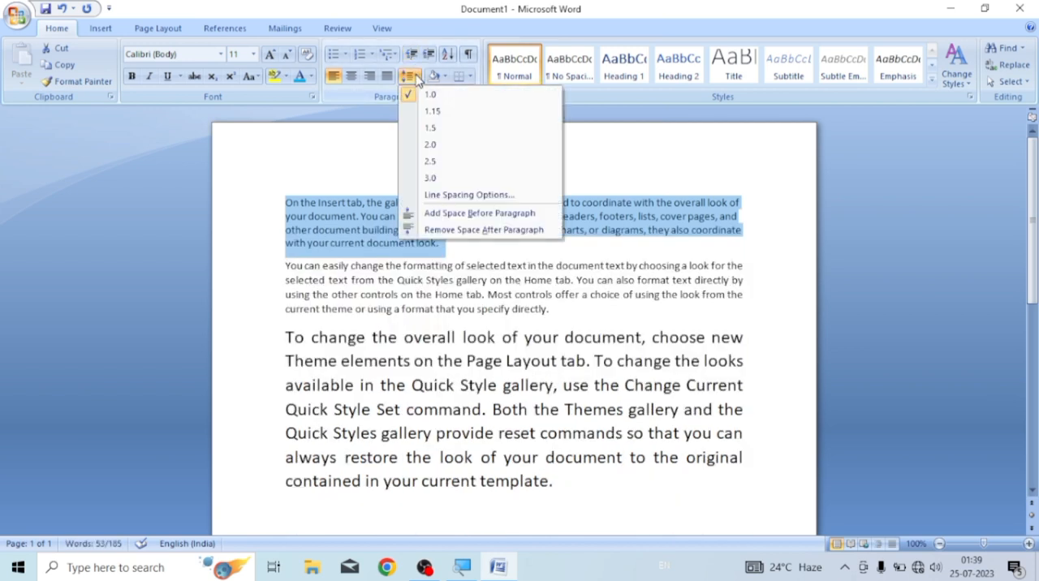
pyautogui.click(431, 165)
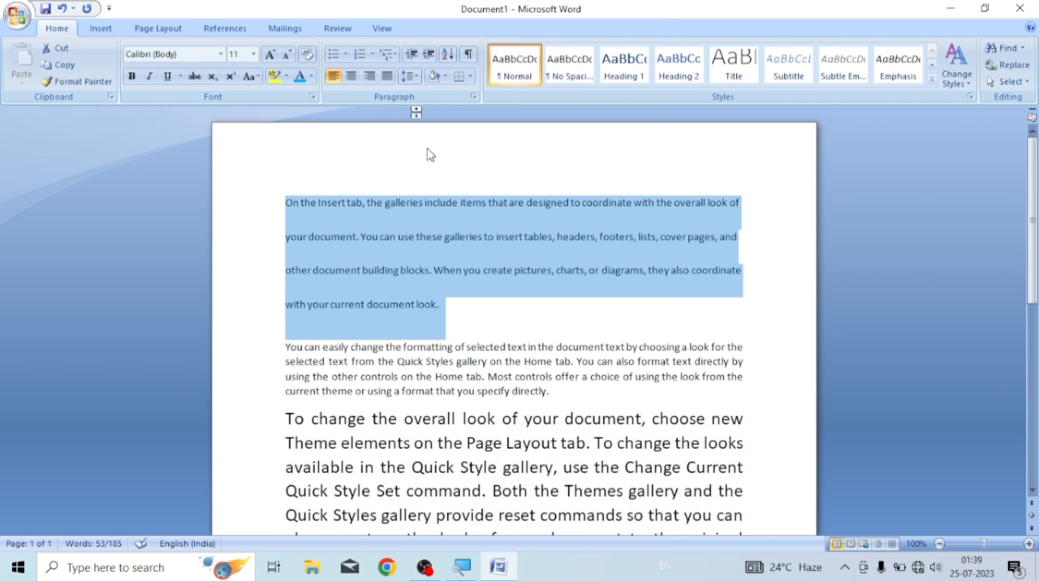
pyautogui.click(410, 76)
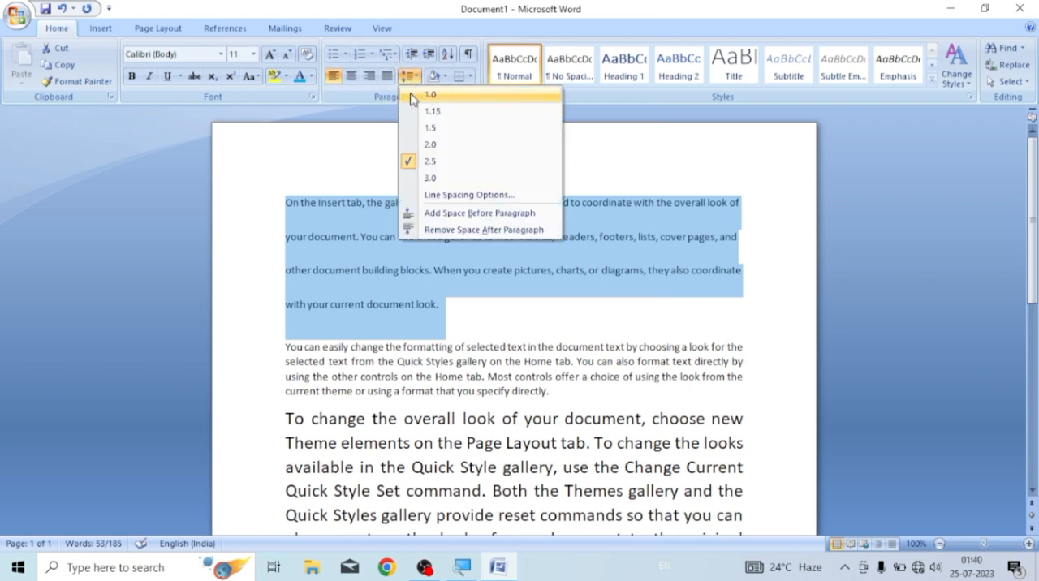
pyautogui.click(418, 96)
pyautogui.click(454, 244)
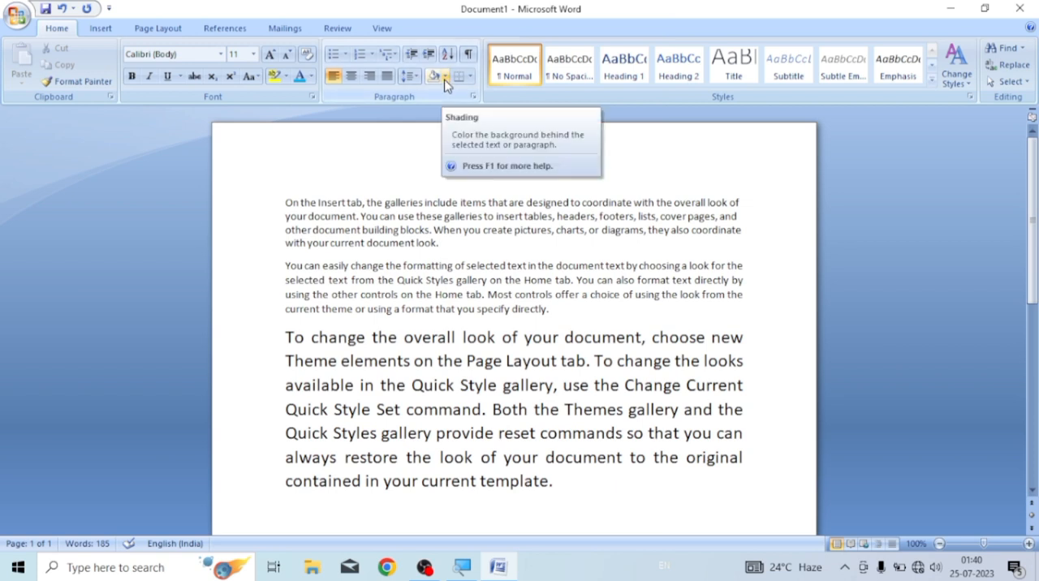
# Shade the background of the first paragraph in standard red
pyautogui.moveTo(284, 202); pyautogui.dragTo(450, 258)
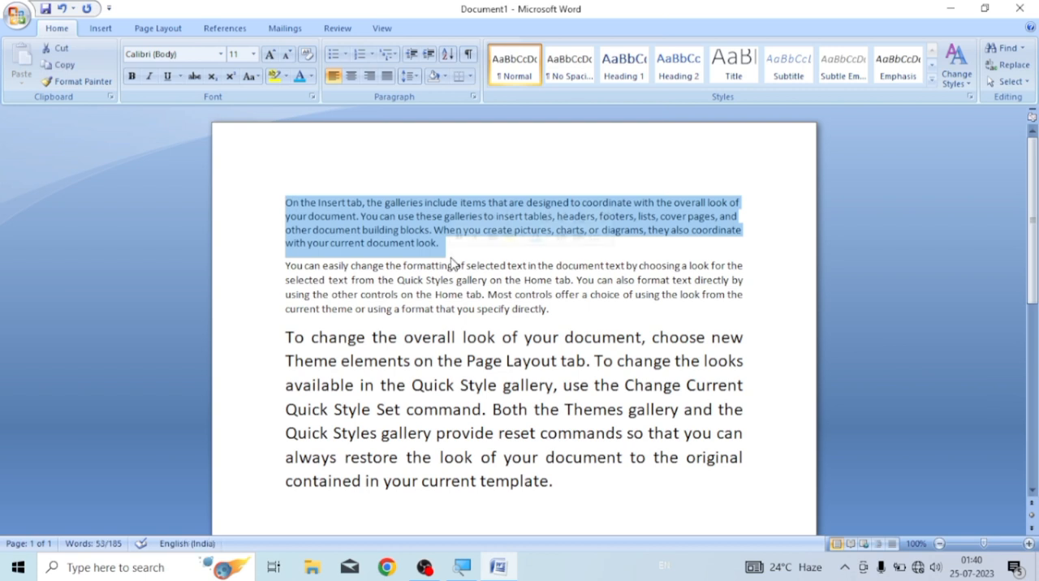
pyautogui.click(444, 77)
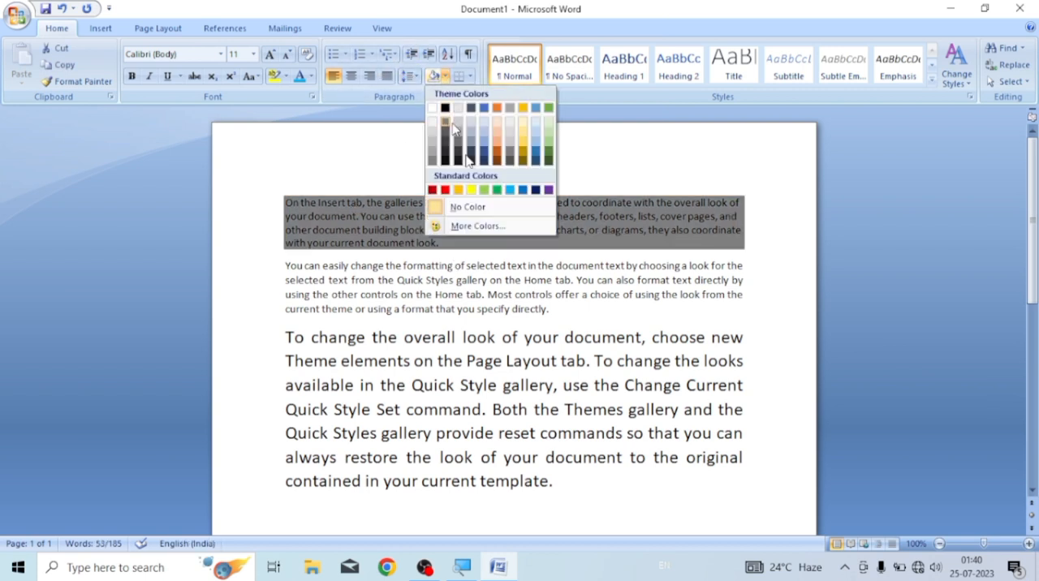
pyautogui.click(446, 191)
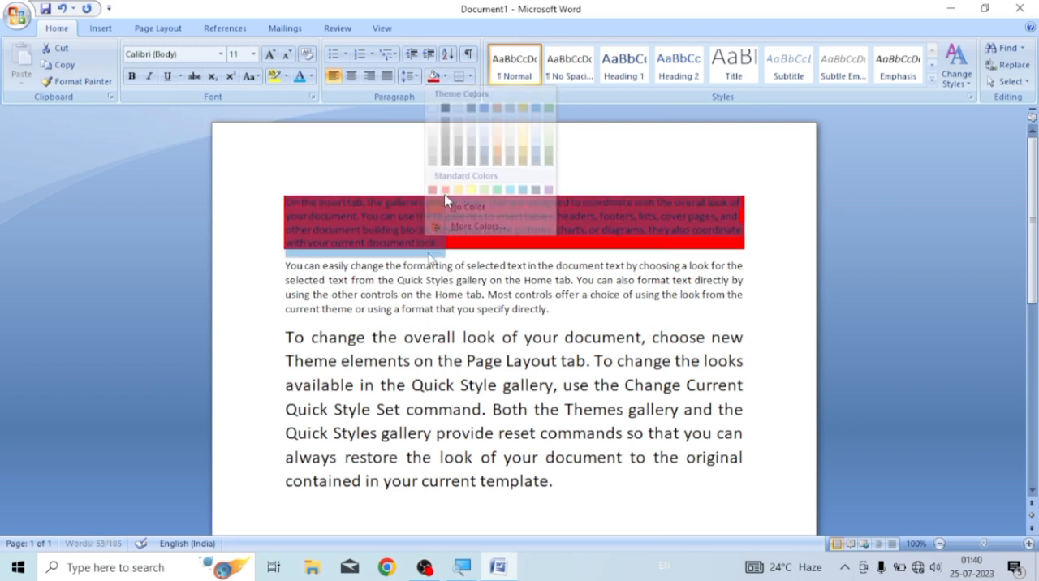
pyautogui.click(439, 248)
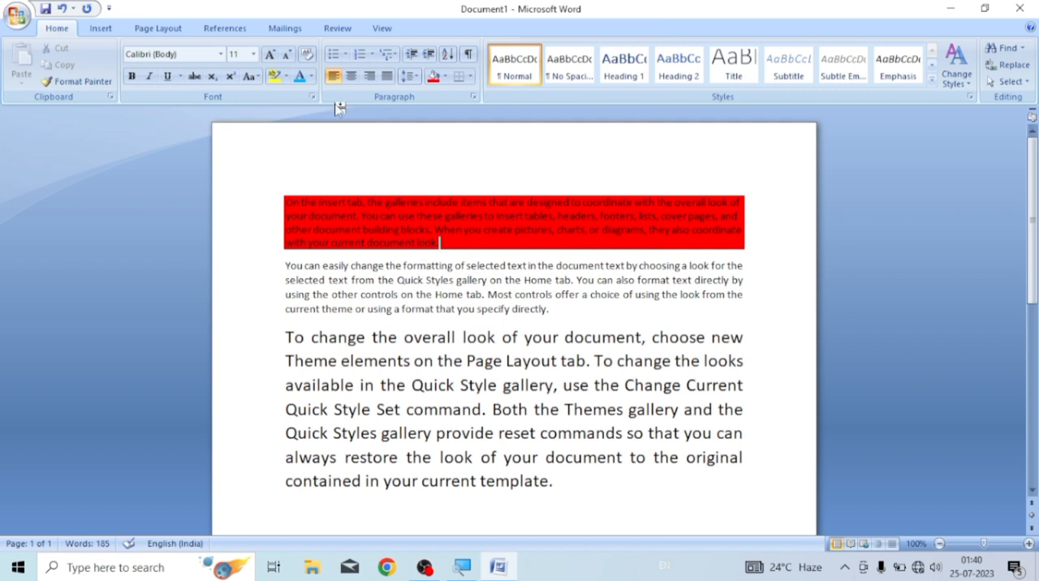
# Highlight the whole second paragraph, starting "You can easily change", in yellow with the text highlighter
pyautogui.click(445, 251)
pyautogui.click(276, 76)
pyautogui.moveTo(285, 265); pyautogui.dragTo(550, 314)
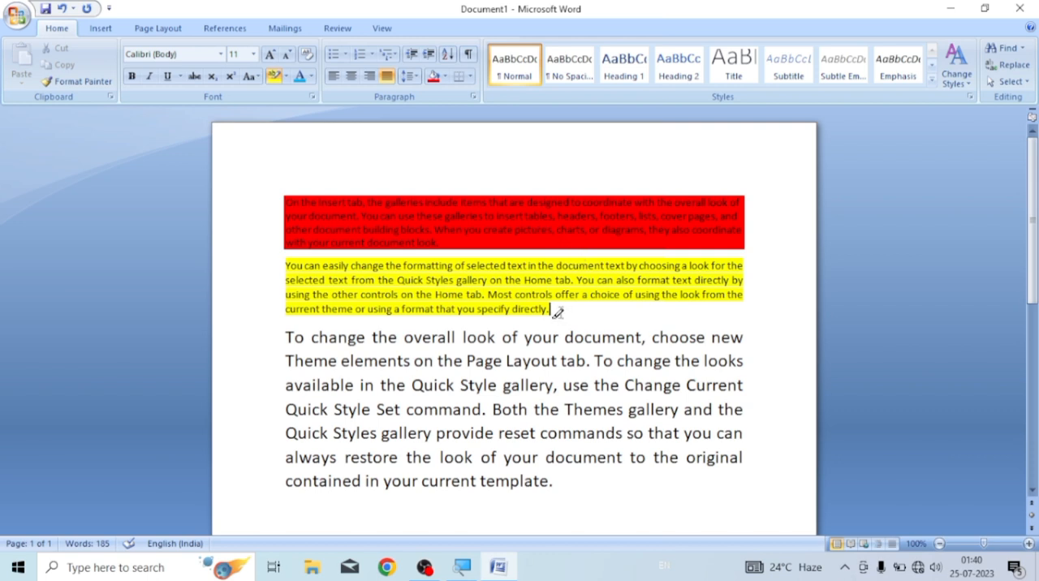
# Undo the highlight, shading, line spacing, justification and font enlargement, keeping the three =rand() sample paragraphs with their original formatting
pyautogui.hotkey('ctrl', 'z')
pyautogui.hotkey('ctrl', 'z')
pyautogui.hotkey('ctrl', 'z')
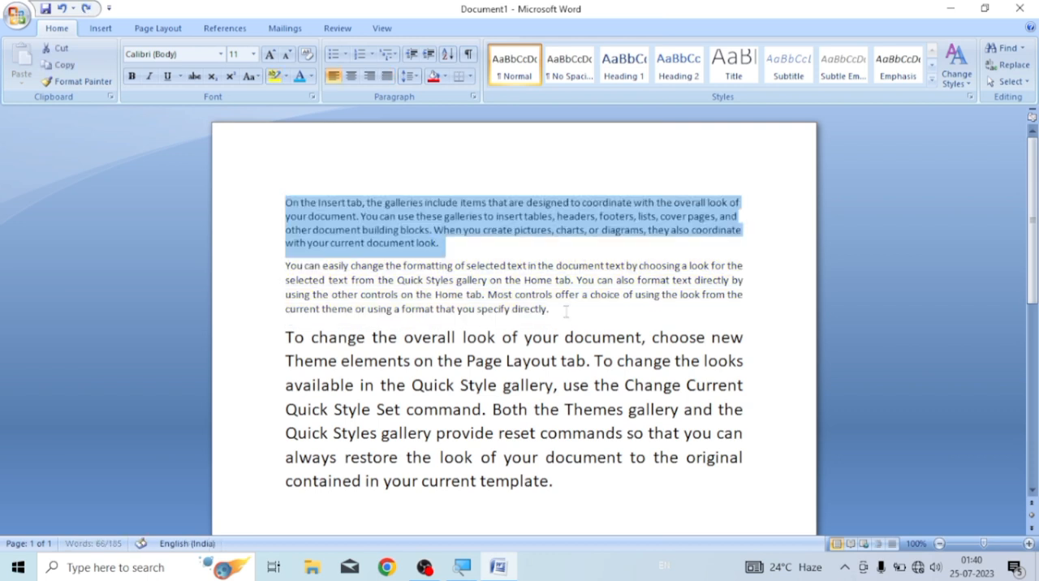
pyautogui.hotkey('ctrl', 'z')
pyautogui.hotkey('ctrl', 'z')
pyautogui.hotkey('ctrl', 'z')
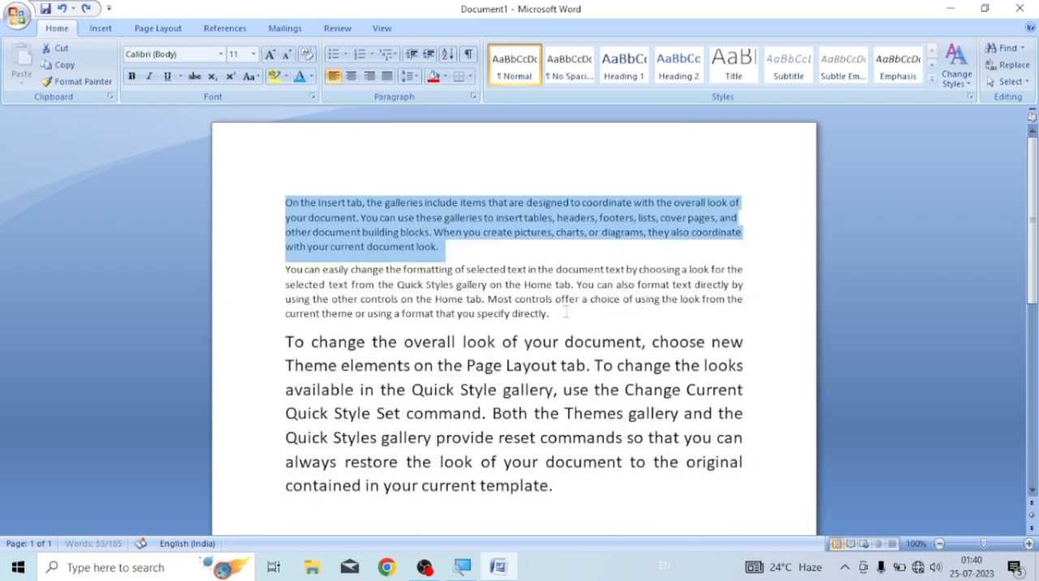
pyautogui.hotkey('ctrl', 'z')
pyautogui.hotkey('ctrl', 'z')
pyautogui.hotkey('ctrl', 'z')
pyautogui.hotkey('ctrl', 'z')
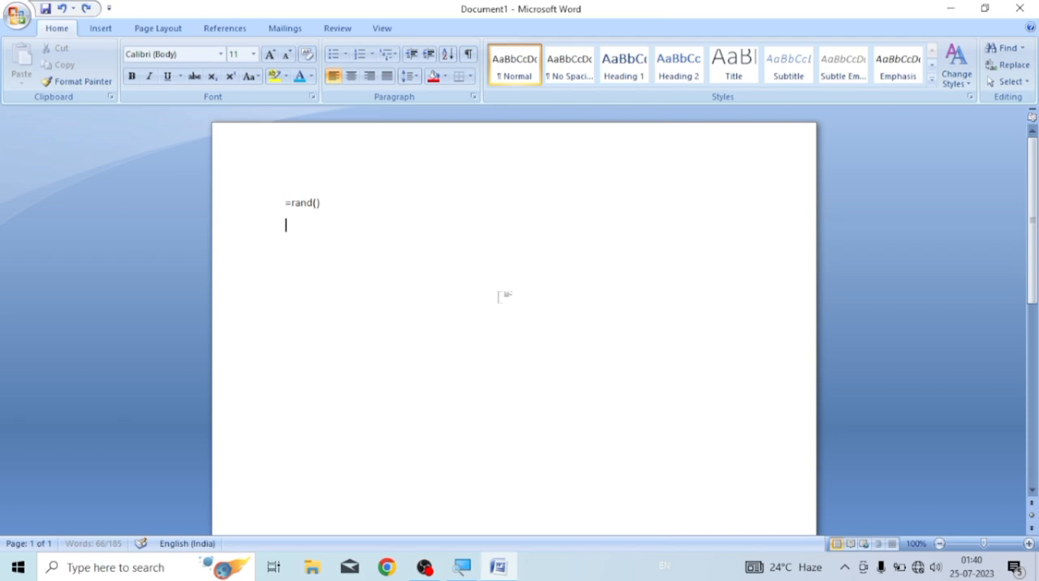
pyautogui.hotkey('ctrl', 'y')
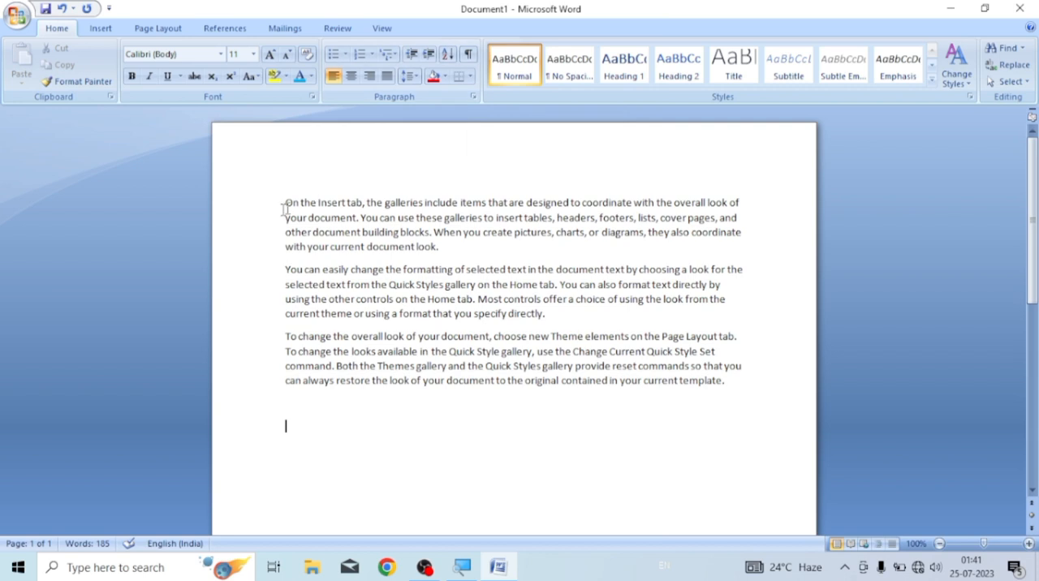
# Apply All Borders to the first sample paragraph, starting "On the Insert tab"
pyautogui.moveTo(285, 203); pyautogui.dragTo(489, 253)
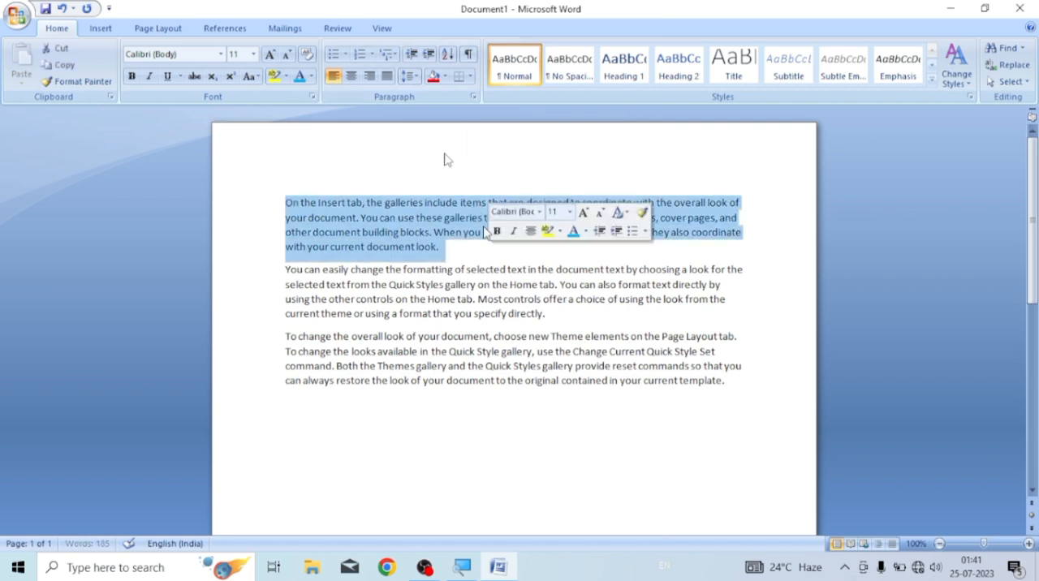
pyautogui.click(470, 78)
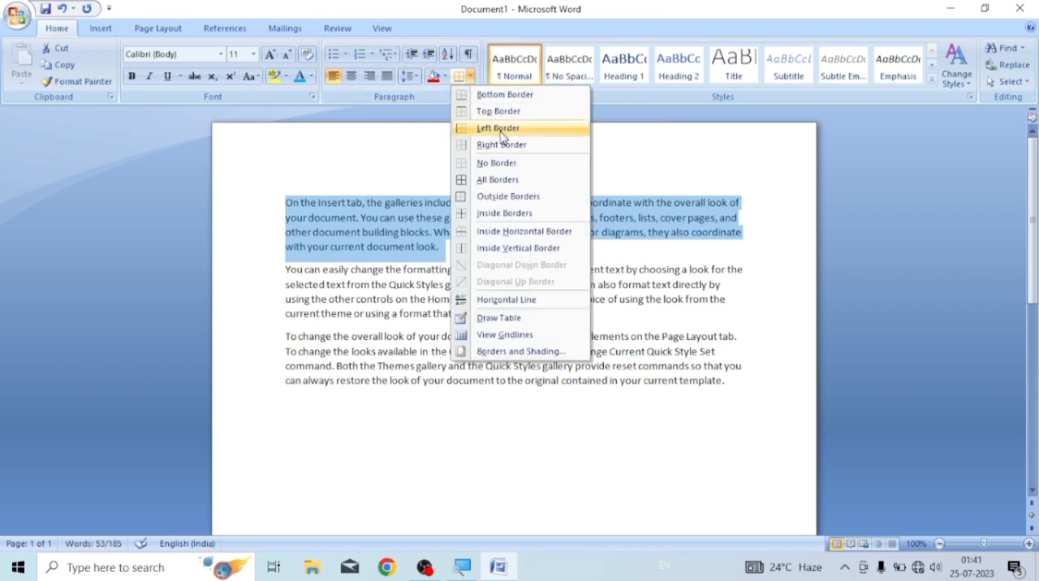
pyautogui.click(492, 184)
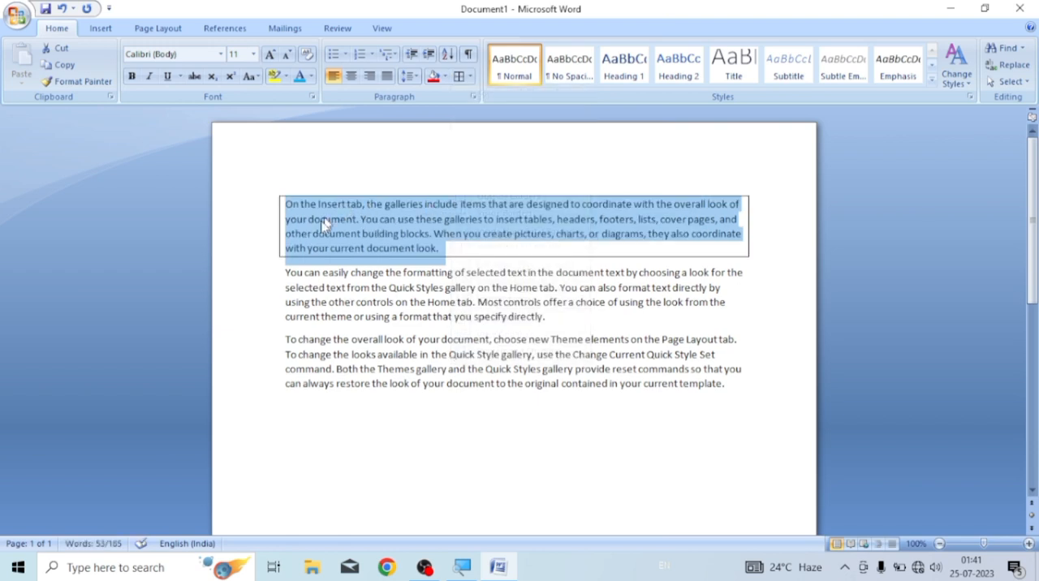
pyautogui.click(439, 249)
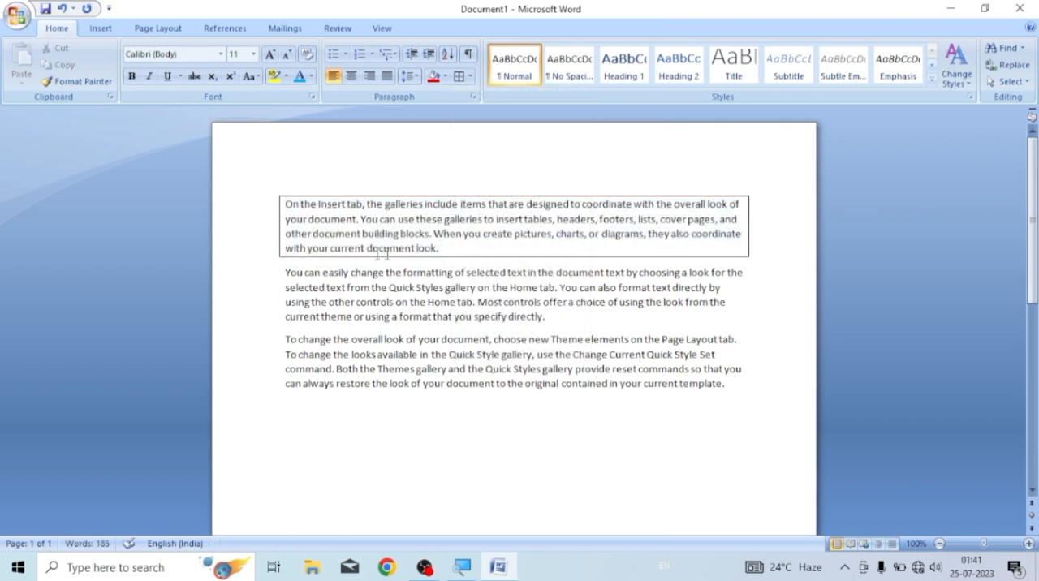
# Undo the border around the first paragraph and give that paragraph only a bottom border
pyautogui.click(480, 195)
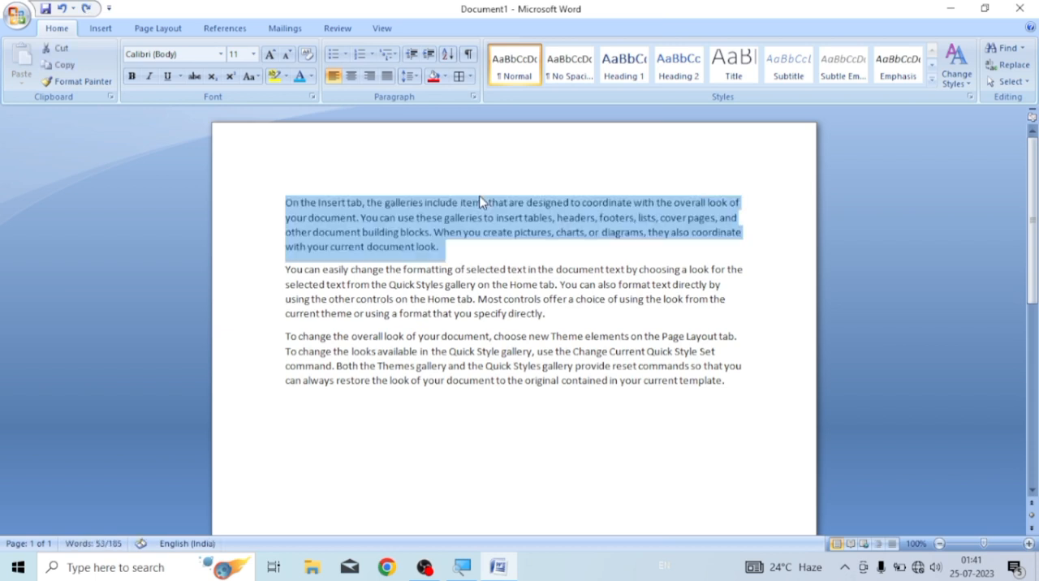
pyautogui.click(472, 76)
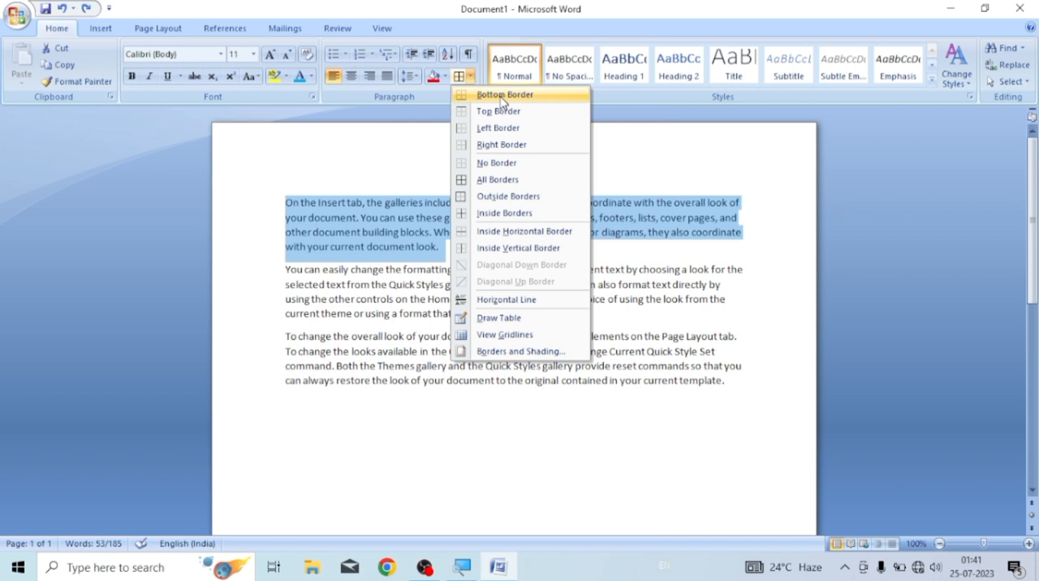
pyautogui.click(503, 94)
pyautogui.click(485, 262)
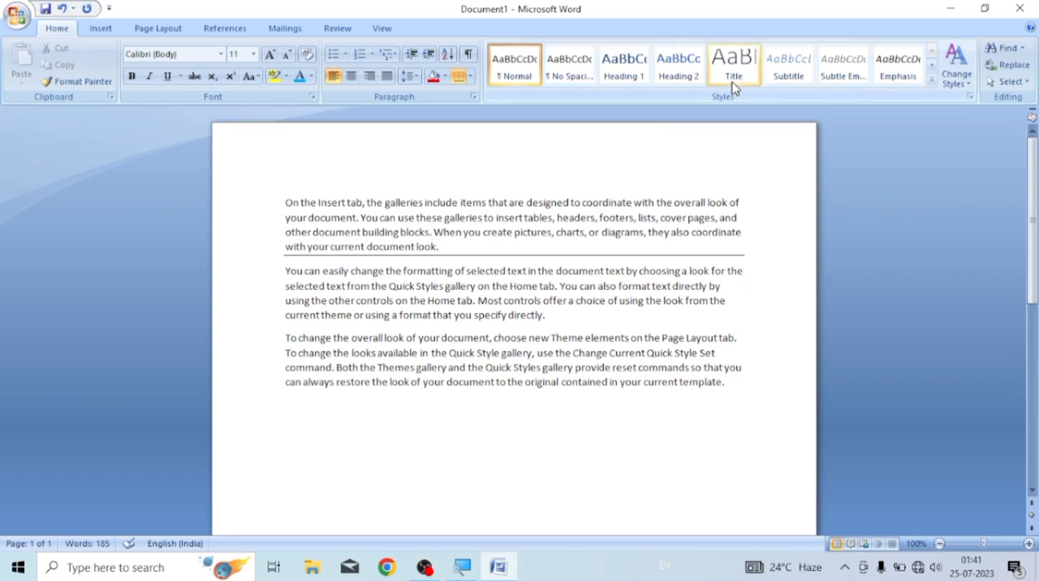
# Insert a new line above the first paragraph with the text "Title"
pyautogui.press('Return')
pyautogui.click(318, 204)
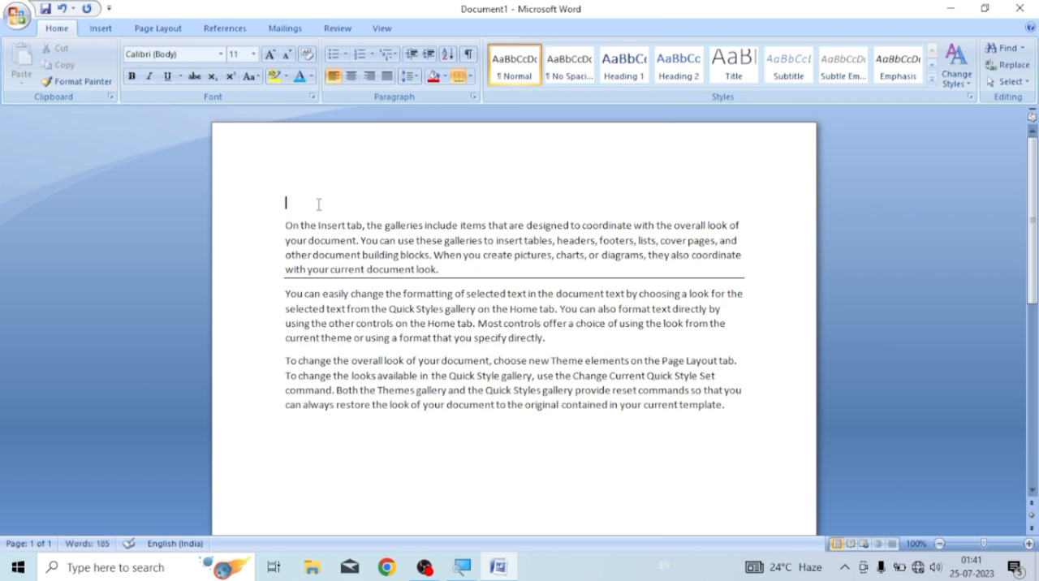
pyautogui.write('hea')
pyautogui.press('BackSpace')
pyautogui.press('BackSpace')
pyautogui.press('BackSpace')
pyautogui.write('title')
# Enlarge the word "Title" to 16 pt and then reduce it to 13 pt
pyautogui.moveTo(310, 202); pyautogui.dragTo(285, 205)
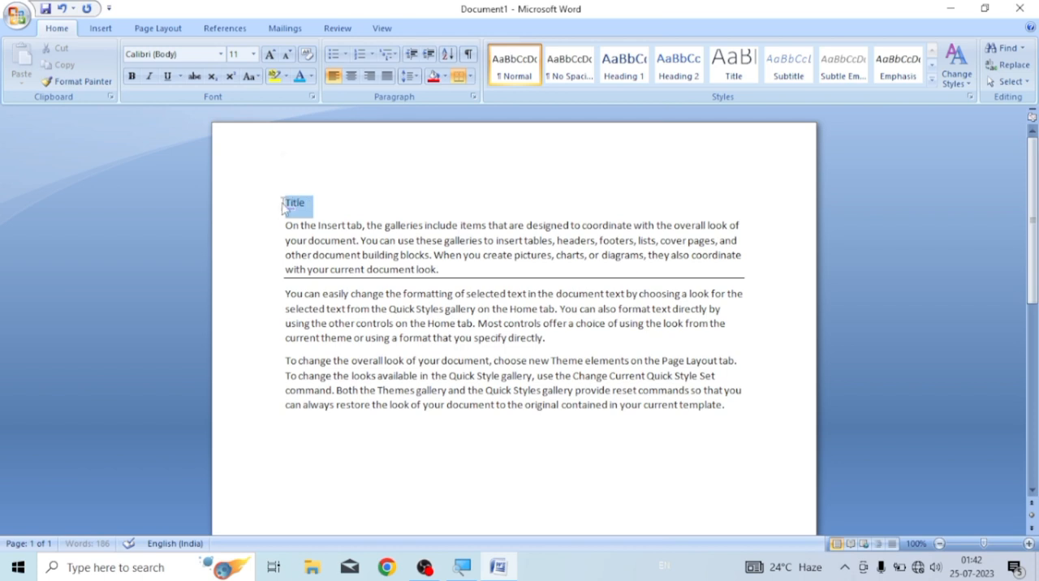
pyautogui.hotkey('ctrl', 'shift', '.')
pyautogui.hotkey('ctrl', 'shift', '.')
pyautogui.hotkey('ctrl', 'shift', '.')
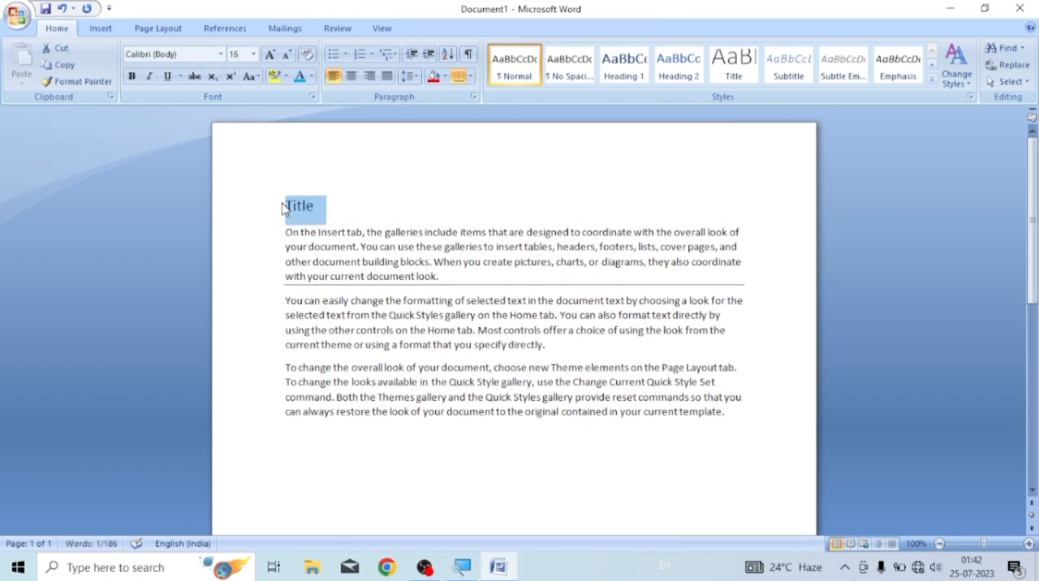
pyautogui.hotkey('ctrl', '[')
pyautogui.hotkey('ctrl', '[')
pyautogui.hotkey('ctrl', '[')
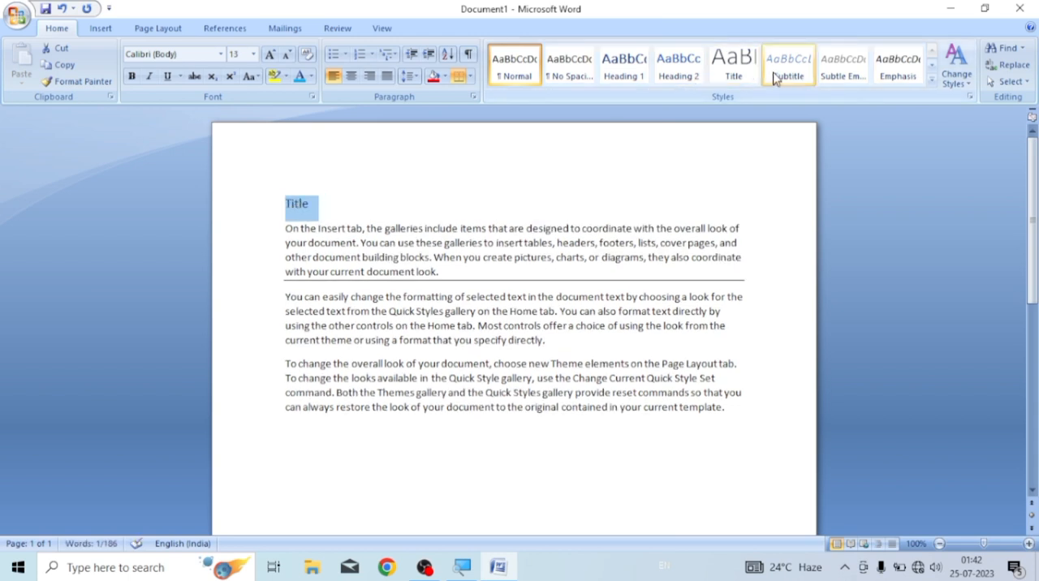
# Apply the Title style to the "Title" line
pyautogui.click(733, 69)
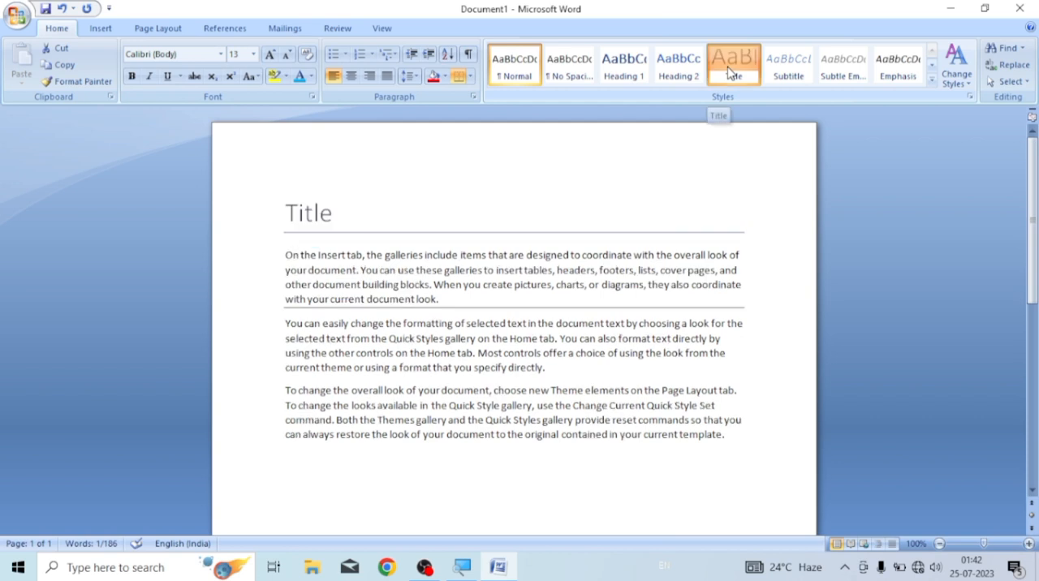
pyautogui.click(380, 237)
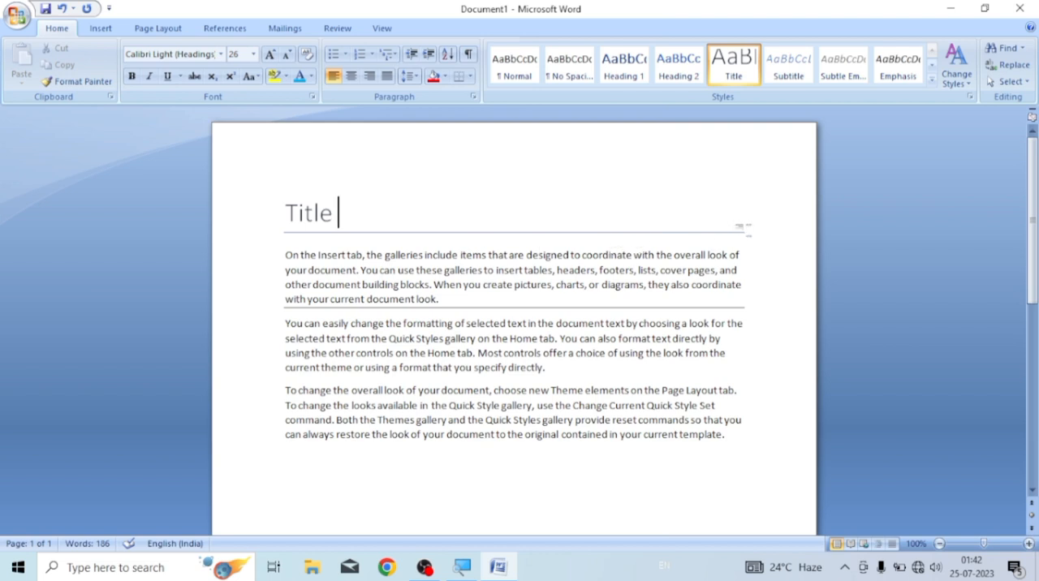
# Add a new line reading "Subtitle" below the "Title" line and give it the Subtitle style
pyautogui.press('Return')
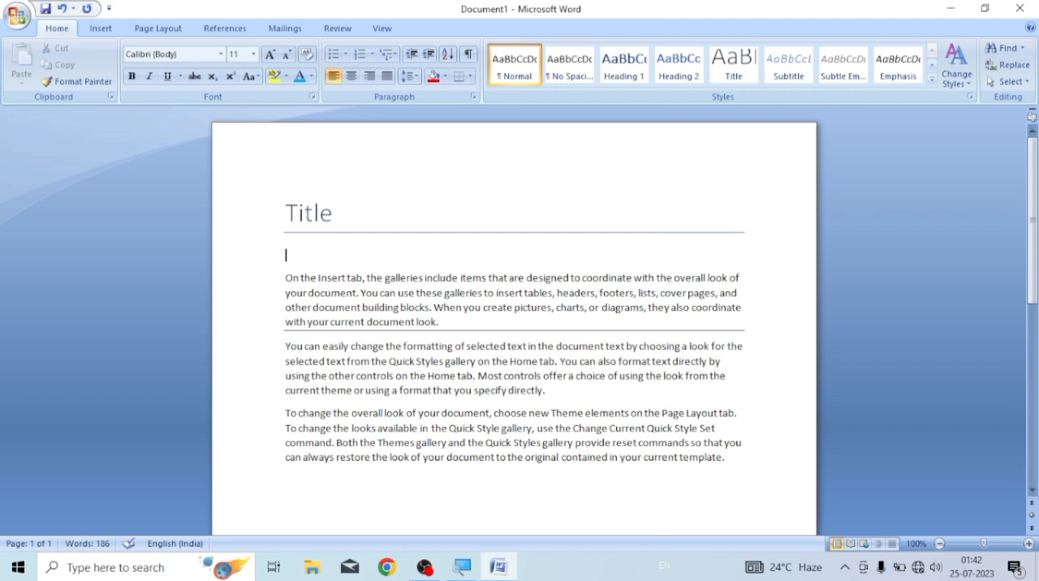
pyautogui.write('subtitle')
pyautogui.press('space')
pyautogui.doubleClick(323, 255)
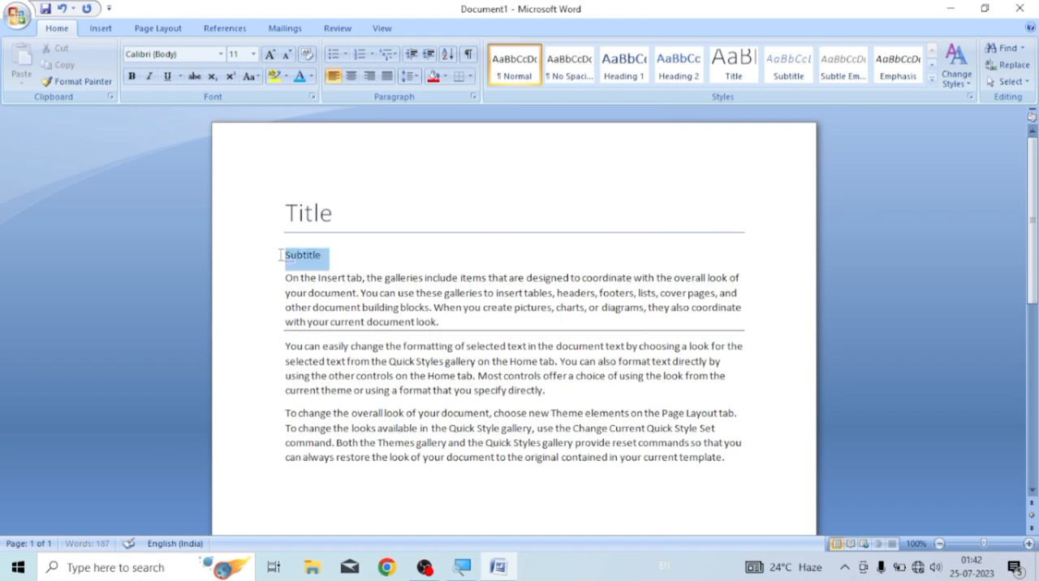
pyautogui.click(788, 70)
pyautogui.click(382, 256)
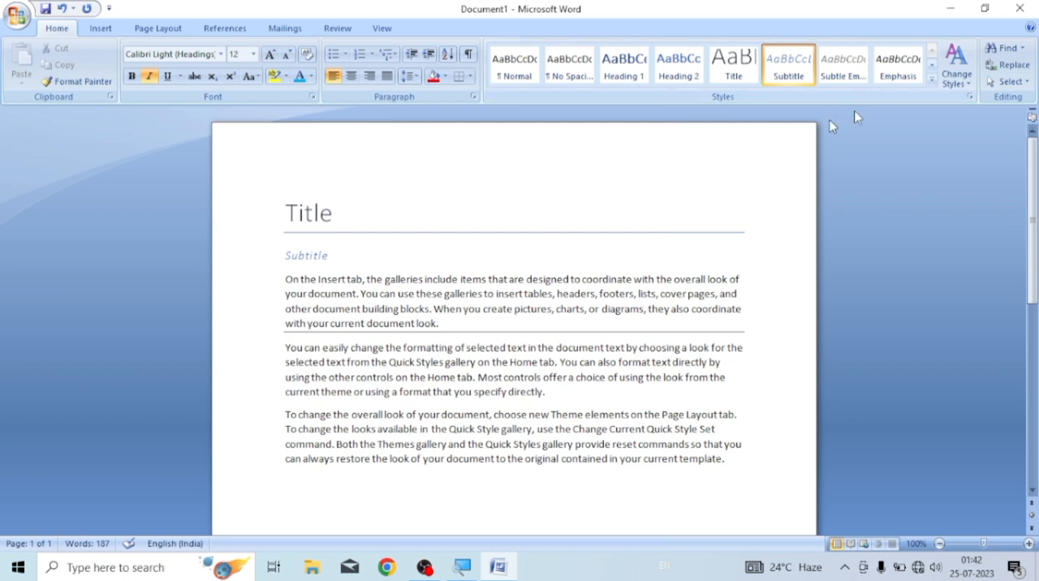
# Clear the style formatting from both the "Title" and "Subtitle" lines
pyautogui.click(931, 79)
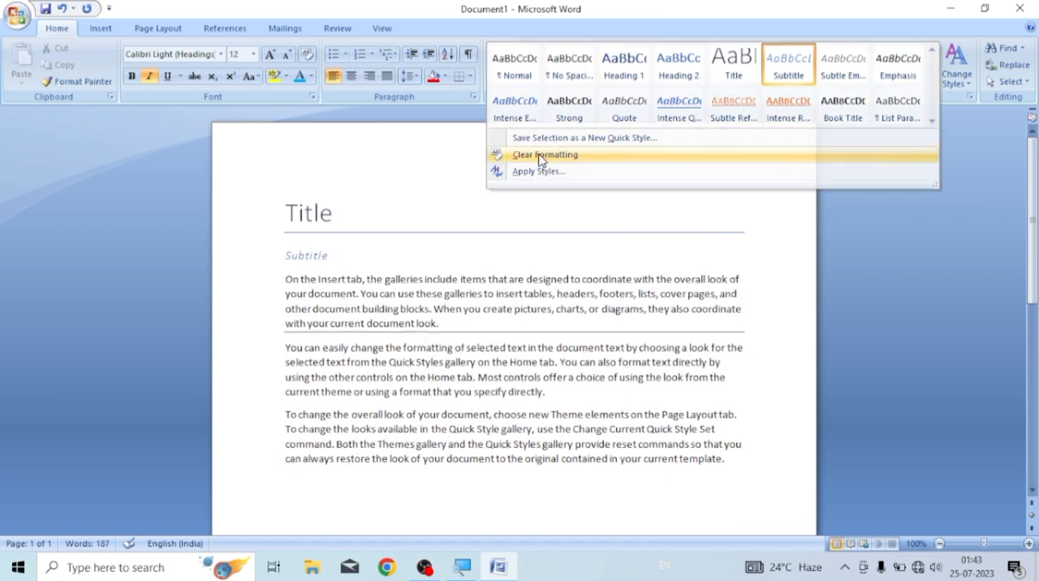
pyautogui.click(540, 159)
pyautogui.moveTo(284, 204); pyautogui.dragTo(609, 266)
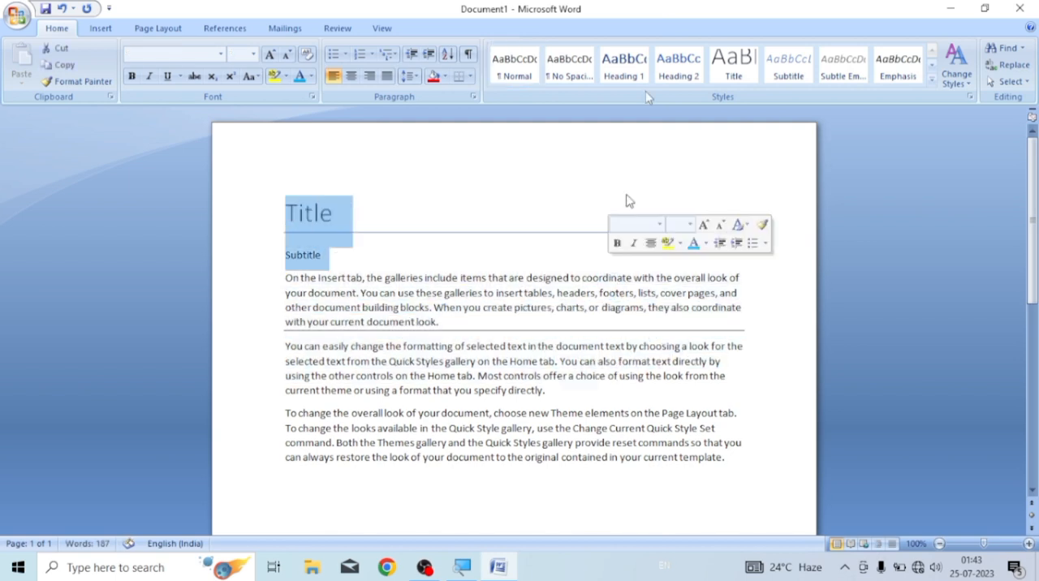
pyautogui.click(931, 79)
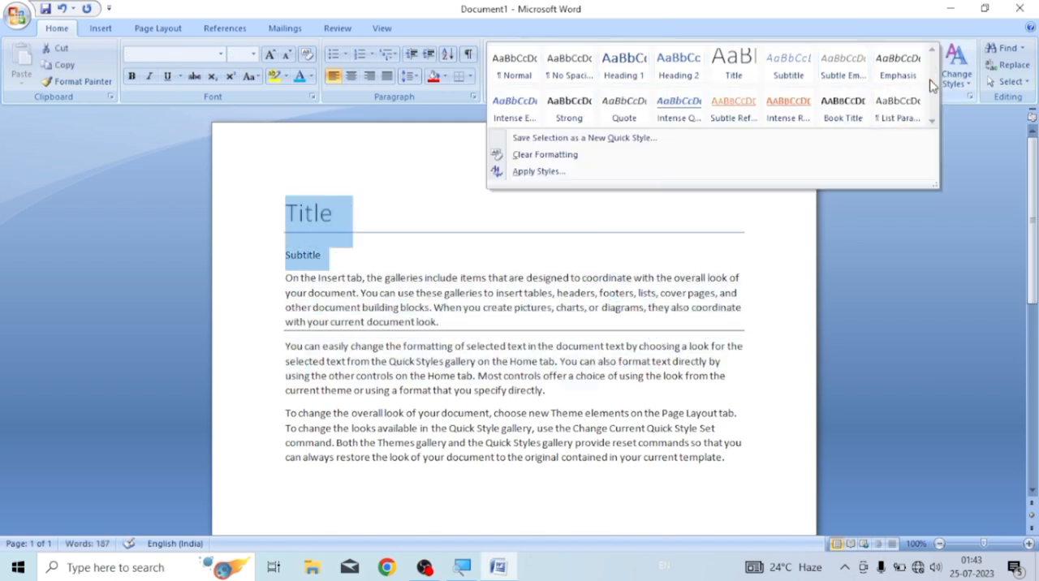
pyautogui.click(525, 158)
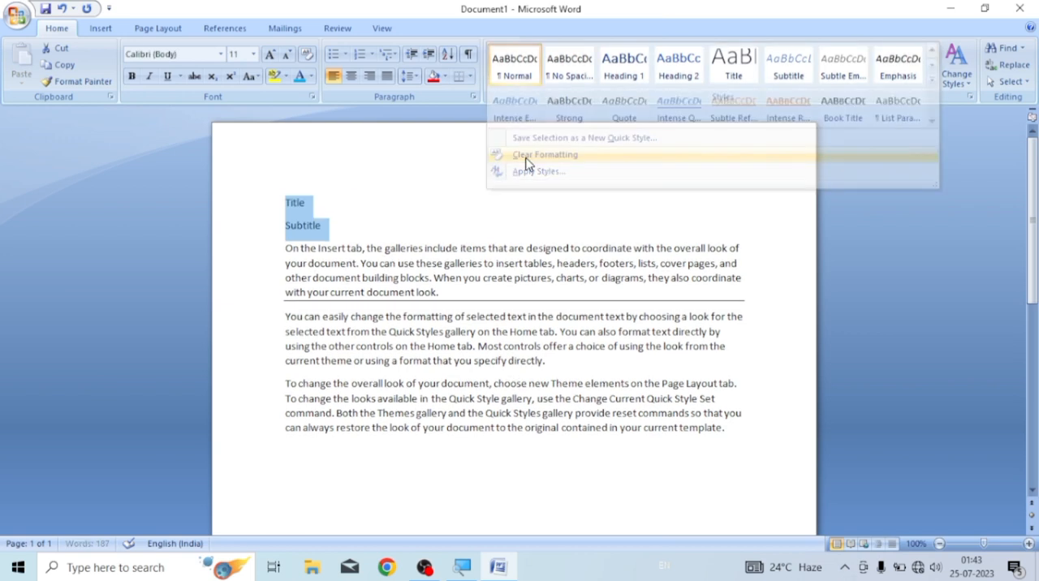
pyautogui.click(357, 231)
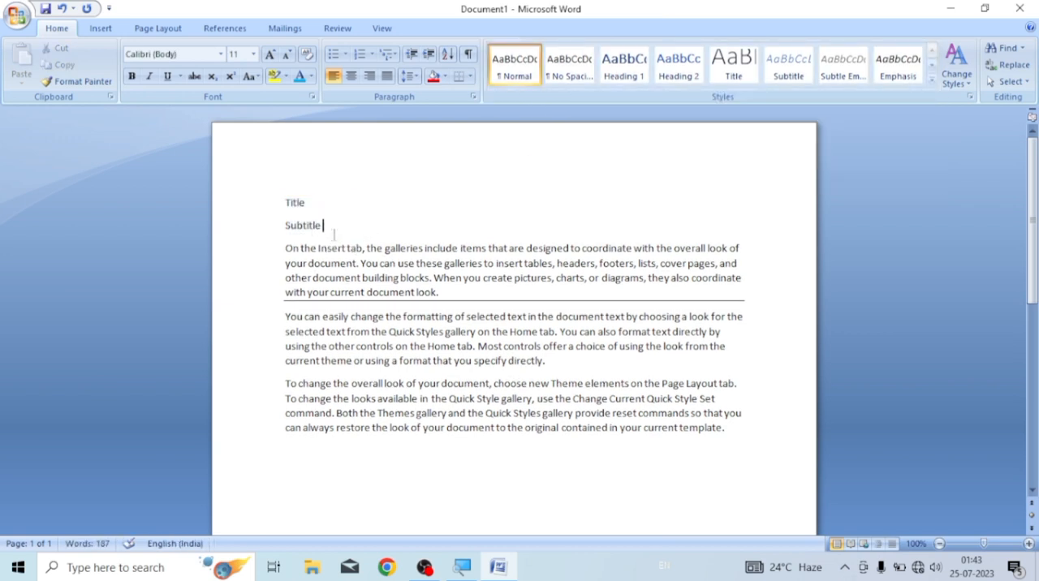
pyautogui.click(931, 80)
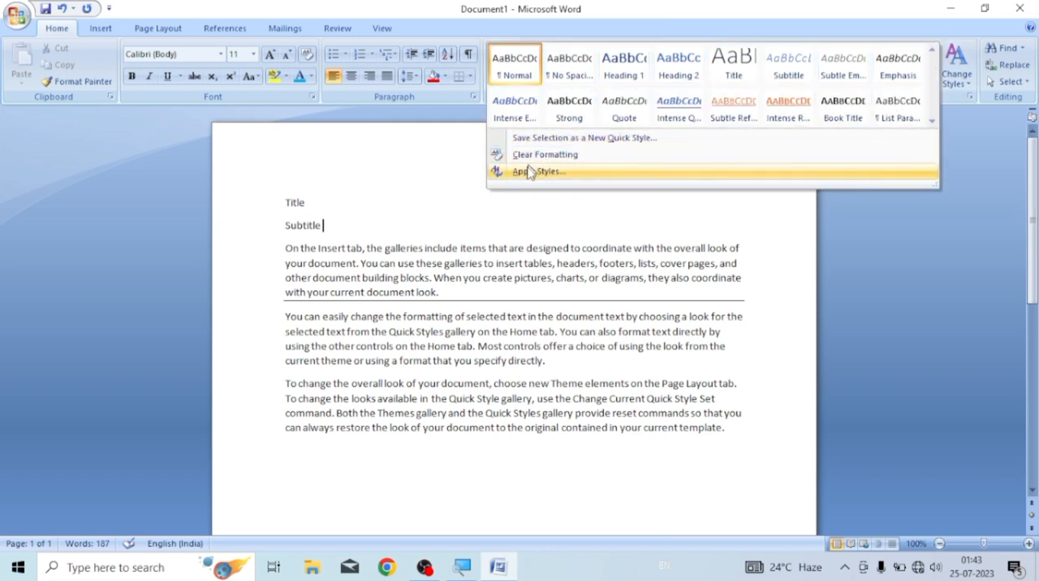
pyautogui.click(775, 213)
pyautogui.click(969, 85)
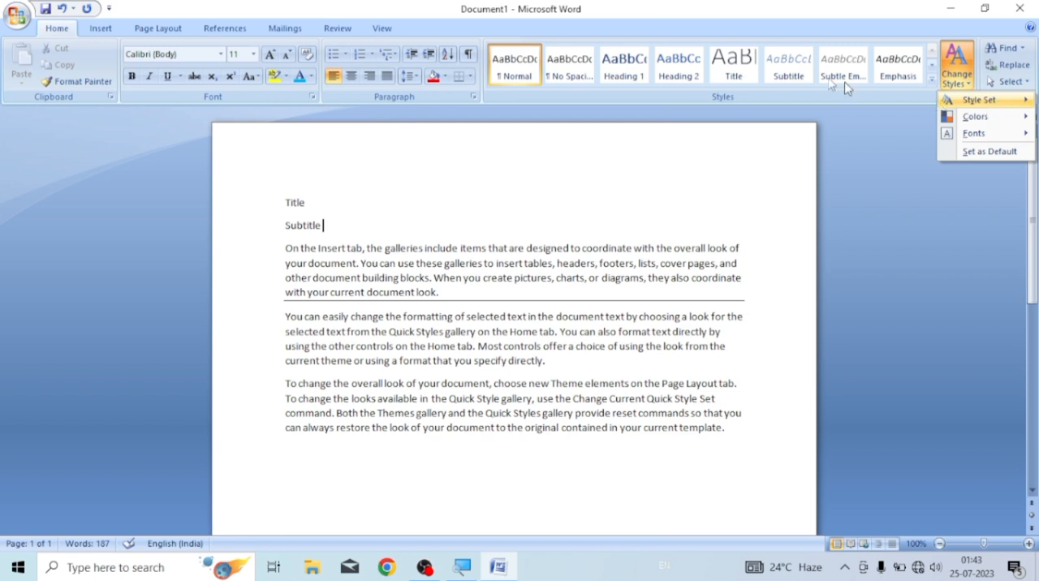
pyautogui.moveTo(990, 105)
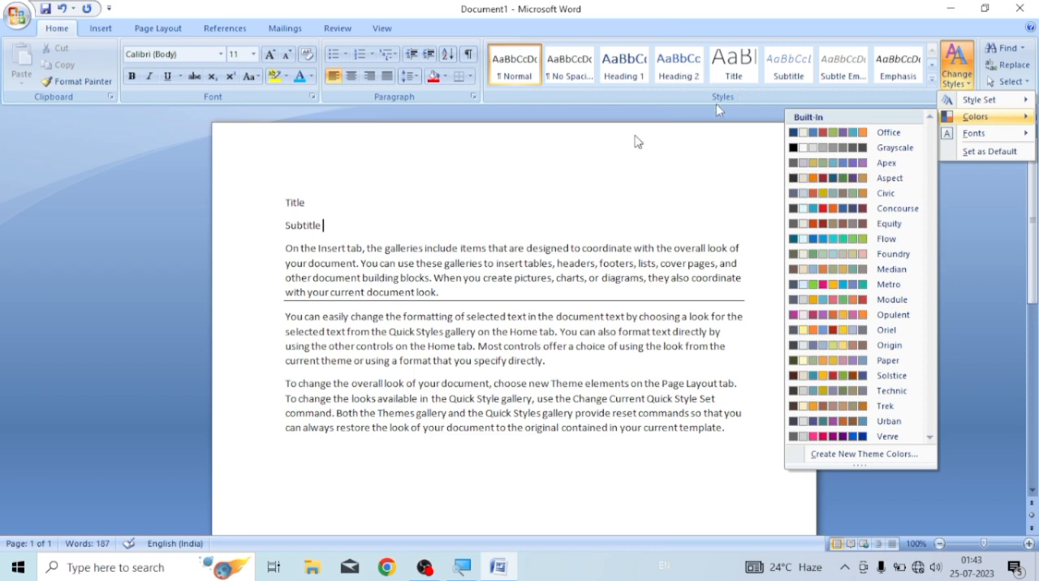
# Apply the Title style to the "Subtitle" line and change the document's style colors to the Oriel set
pyautogui.click(737, 70)
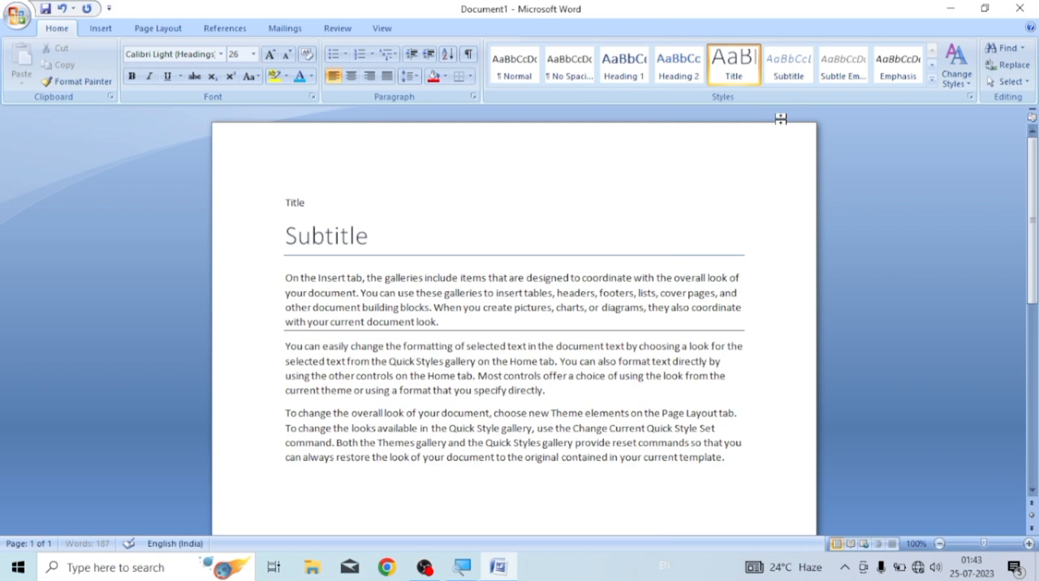
pyautogui.click(260, 241)
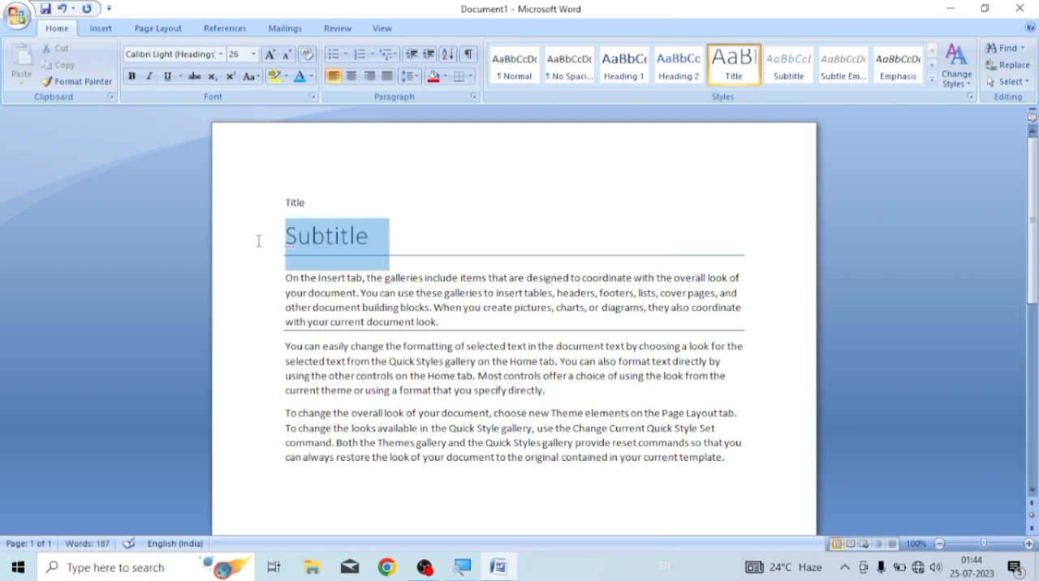
pyautogui.click(966, 86)
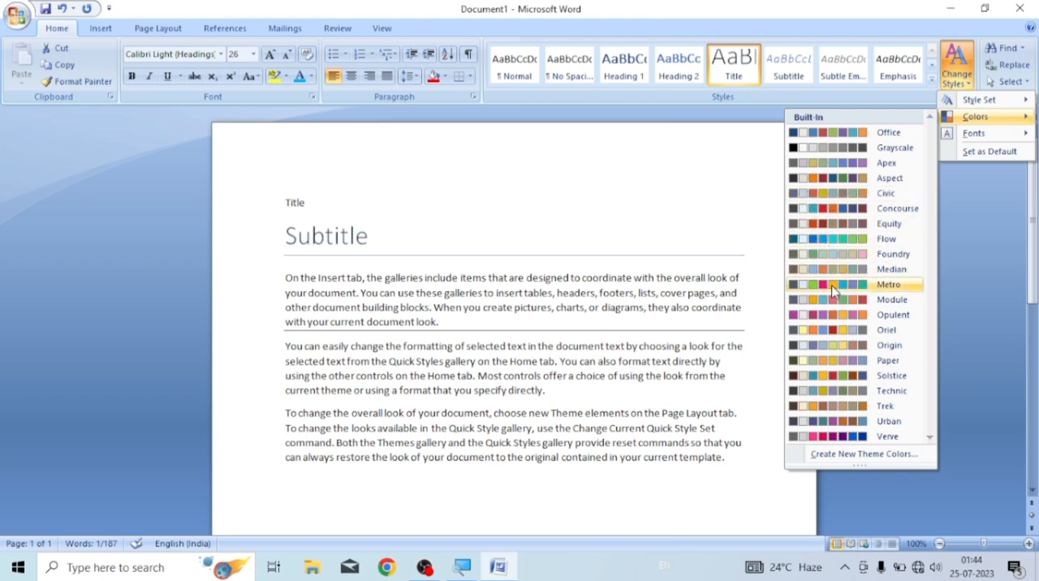
pyautogui.click(825, 332)
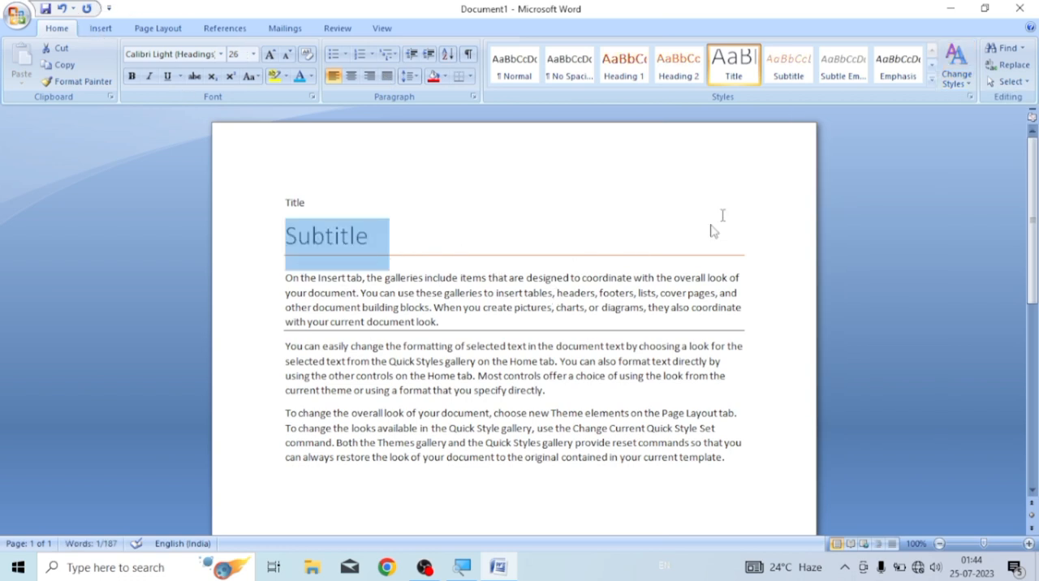
# Change the document's style colors to the Verve set
pyautogui.click(958, 79)
pyautogui.moveTo(968, 117)
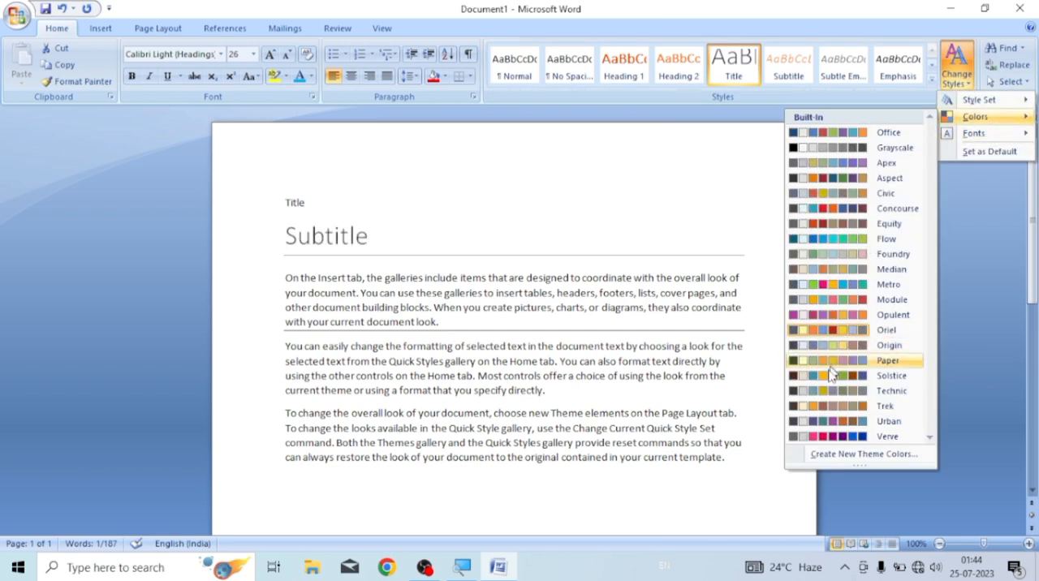
pyautogui.click(823, 438)
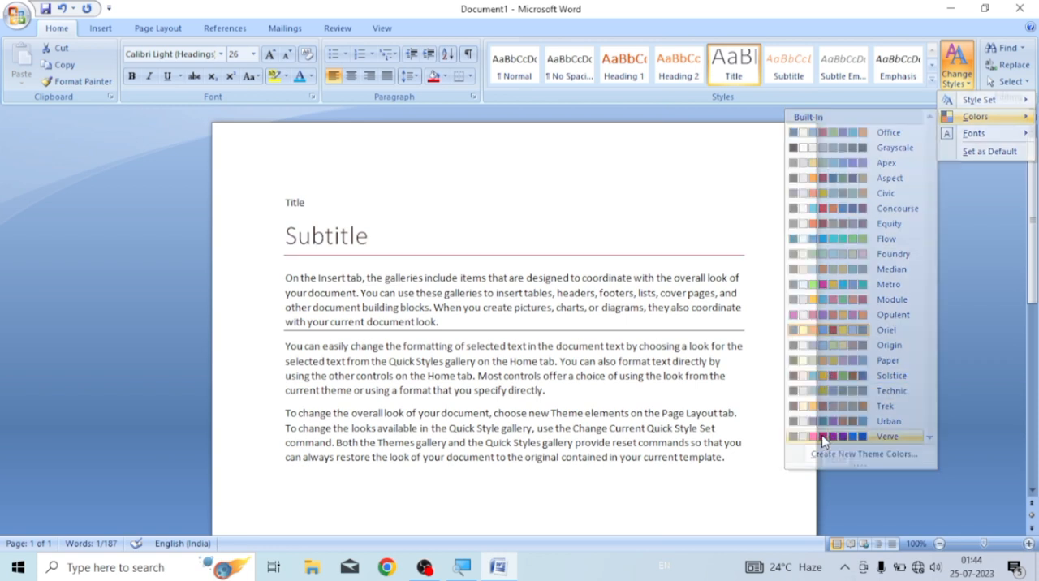
# Preview the built-in style font sets on the document without applying one
pyautogui.tripleClick(396, 247)
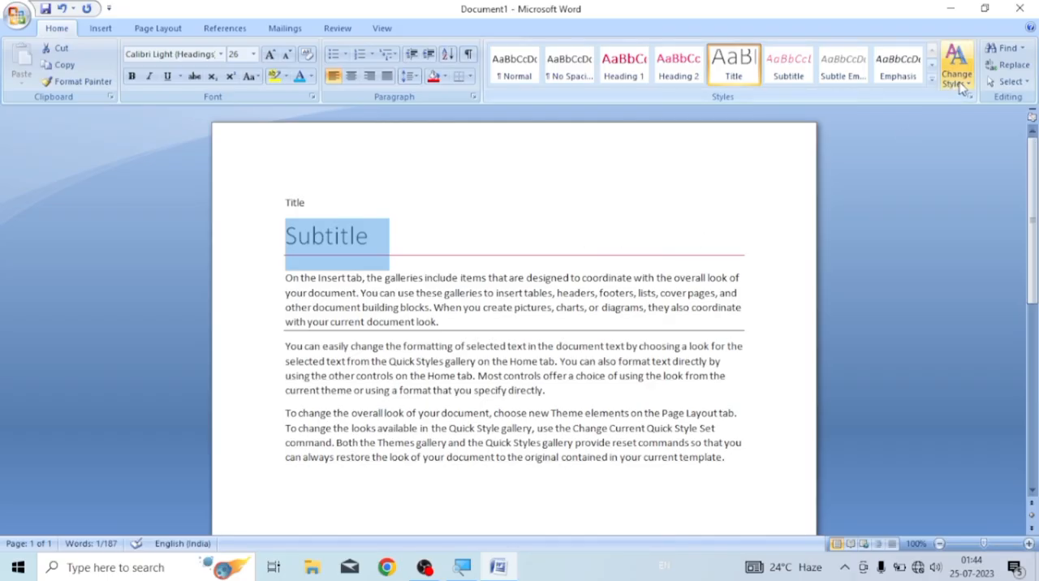
pyautogui.click(956, 76)
pyautogui.moveTo(973, 133)
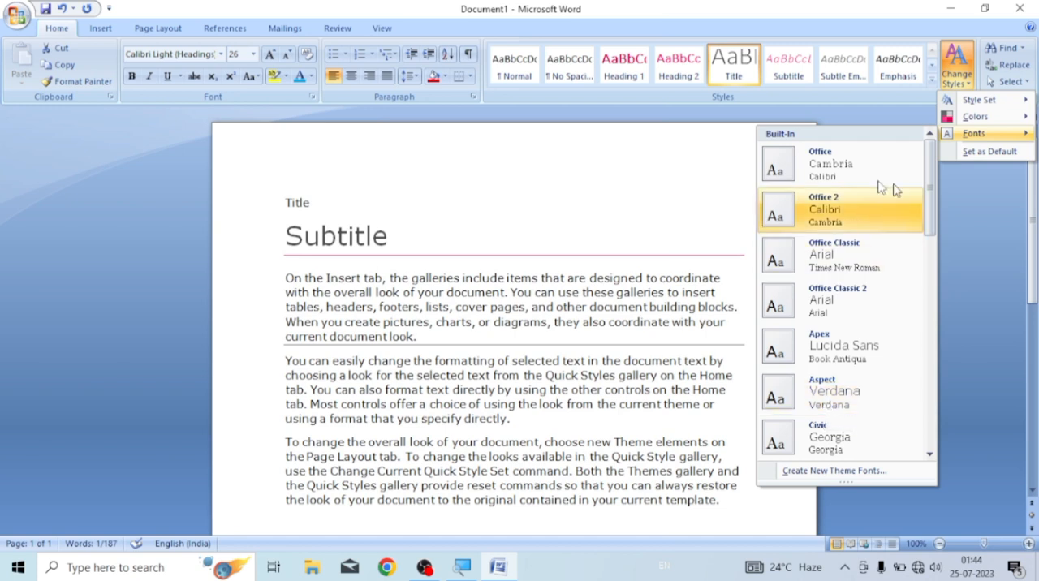
pyautogui.click(706, 156)
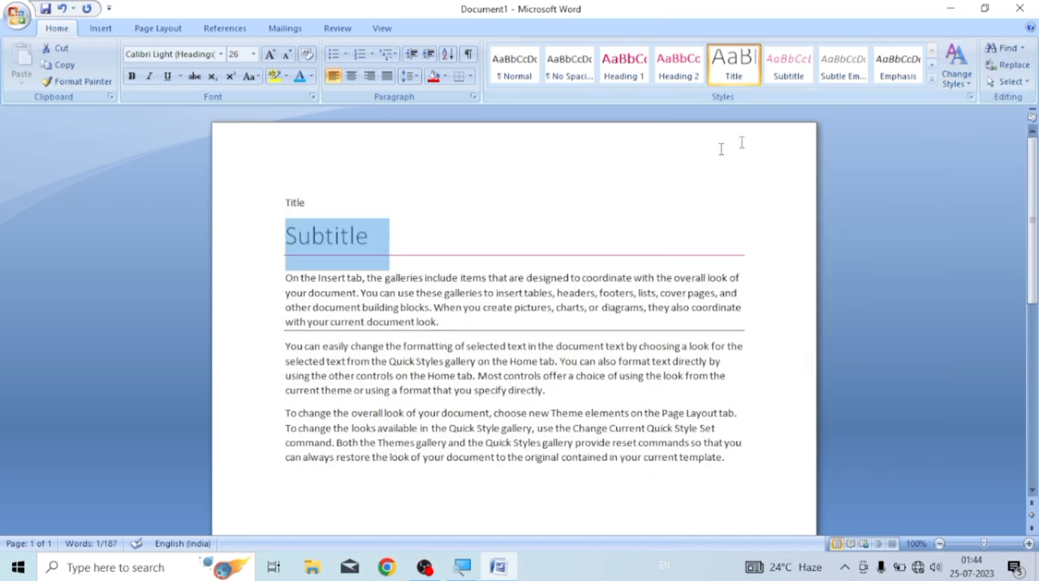
pyautogui.click(548, 180)
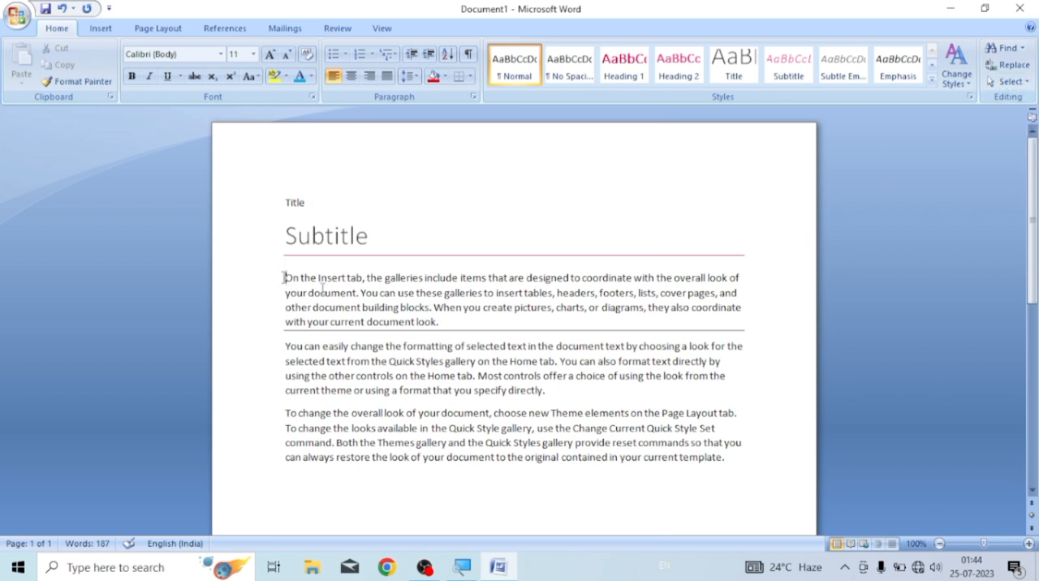
# Make the first sample paragraph, starting "On the Insert tab", bold, italic and red
pyautogui.moveTo(284, 278); pyautogui.dragTo(479, 321)
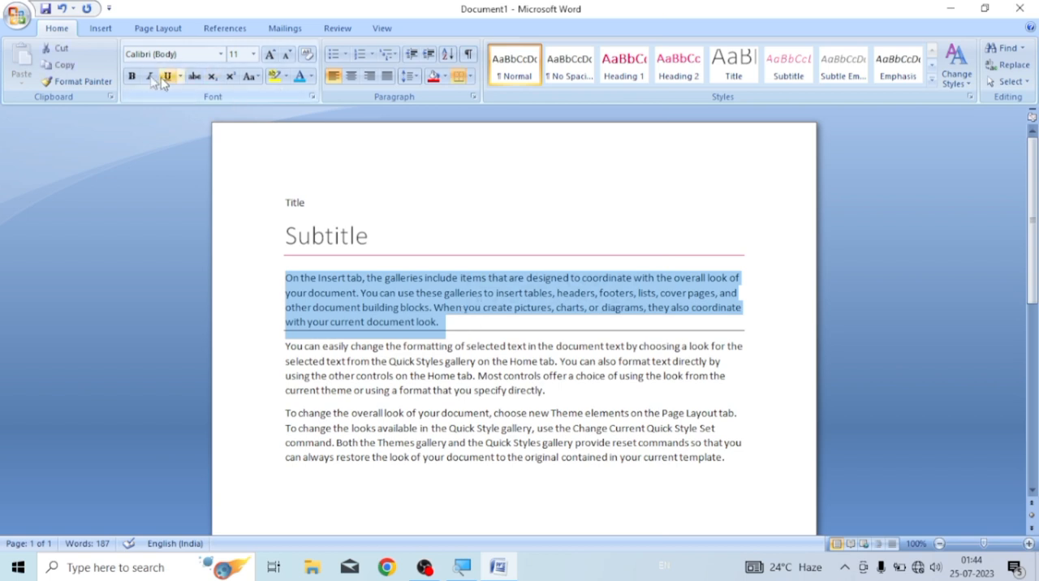
pyautogui.click(131, 78)
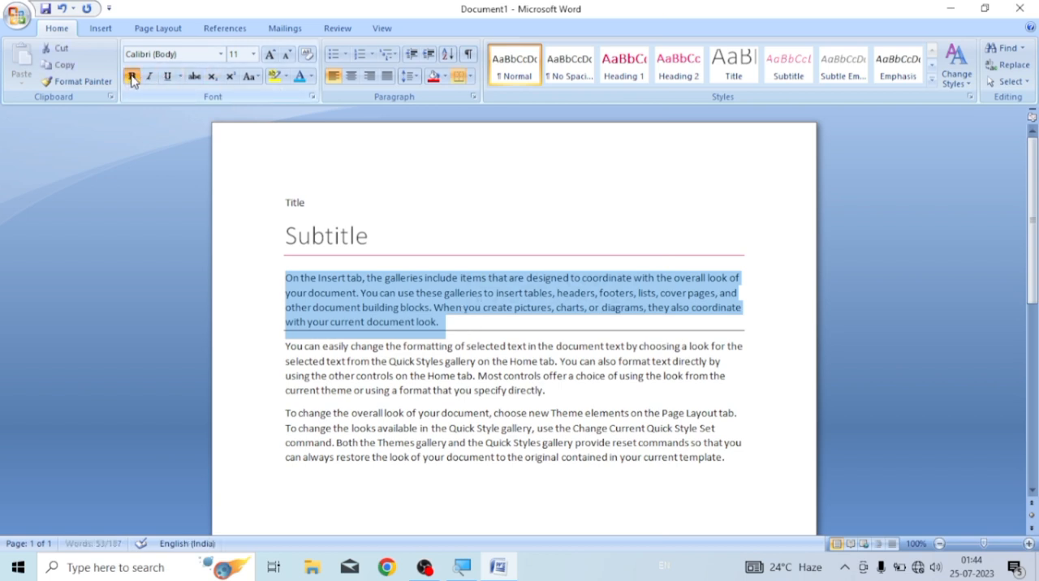
pyautogui.click(133, 77)
pyautogui.click(148, 78)
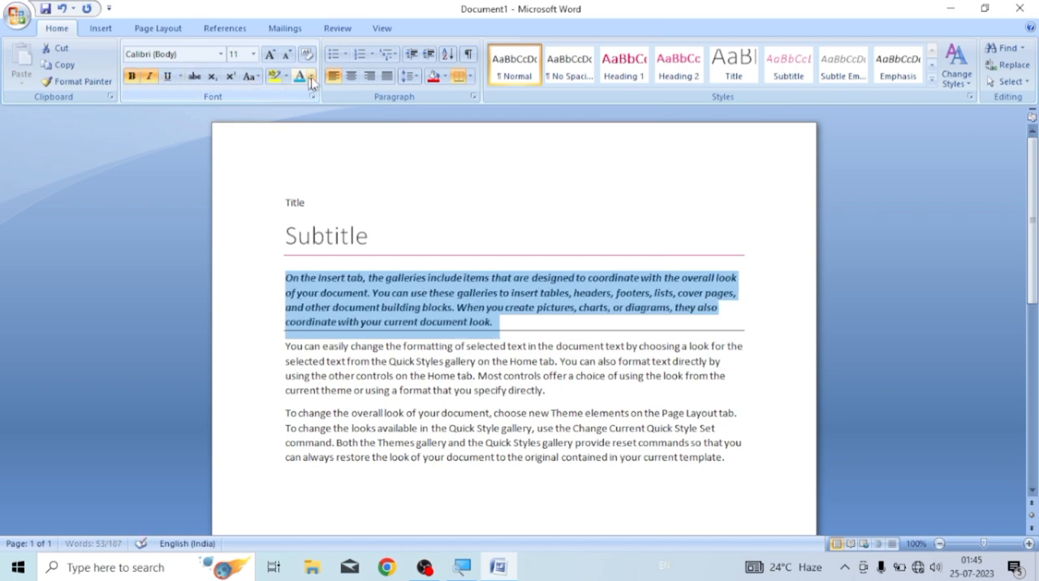
pyautogui.click(310, 82)
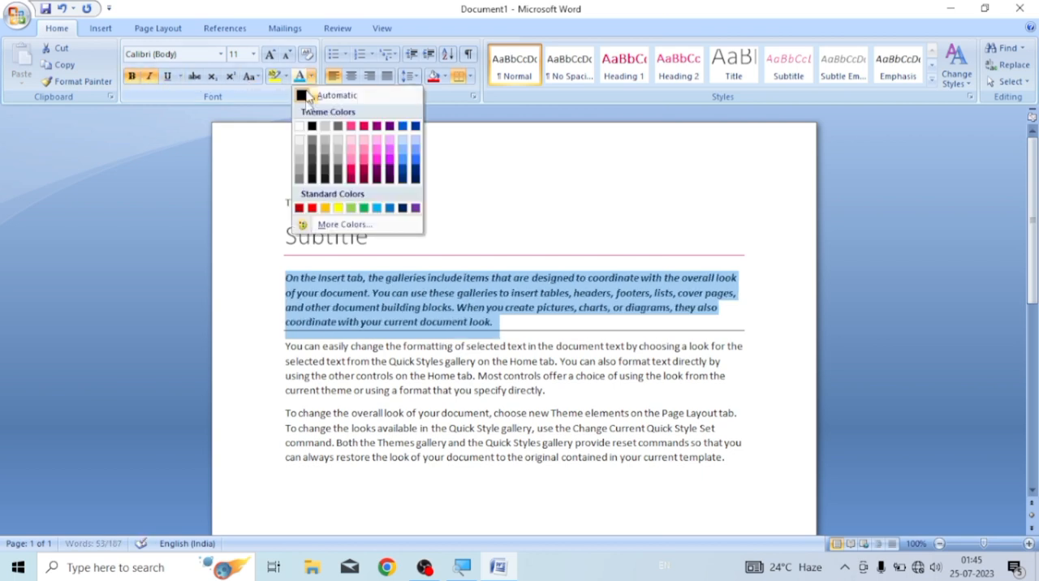
pyautogui.click(313, 209)
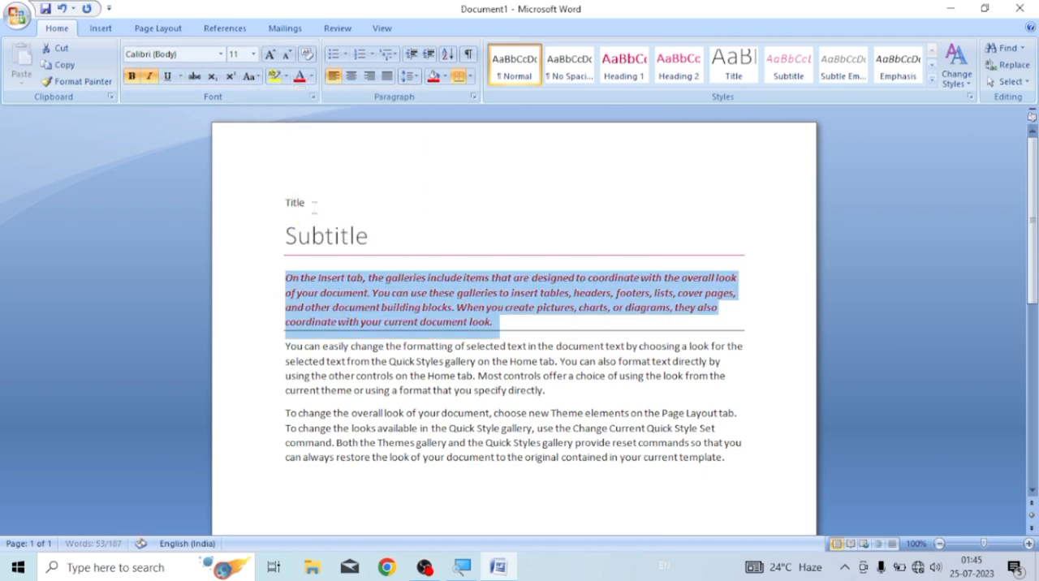
pyautogui.click(519, 333)
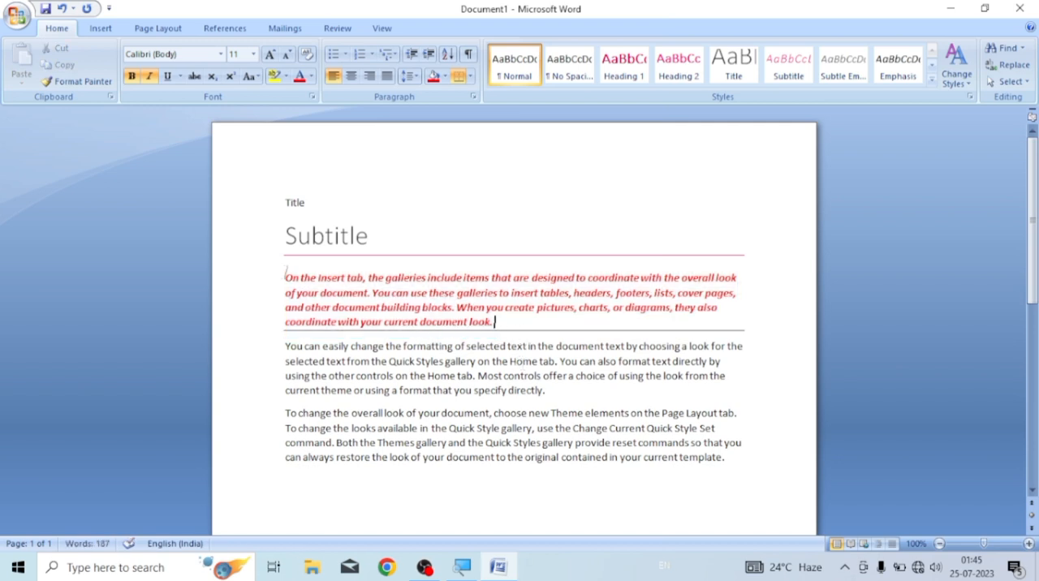
# Select the entire document content and clear that selection again
pyautogui.click(1011, 83)
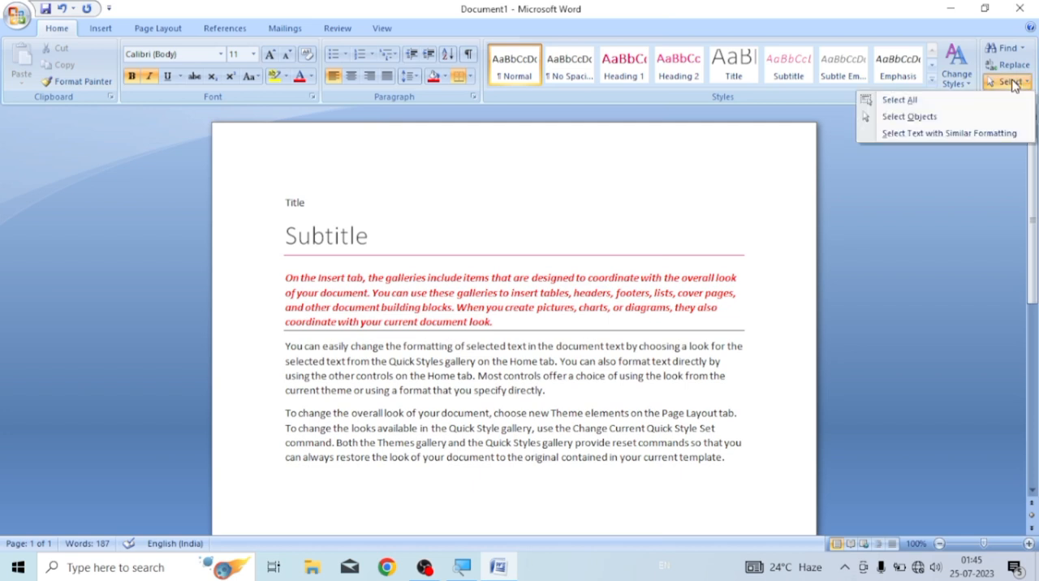
pyautogui.click(898, 101)
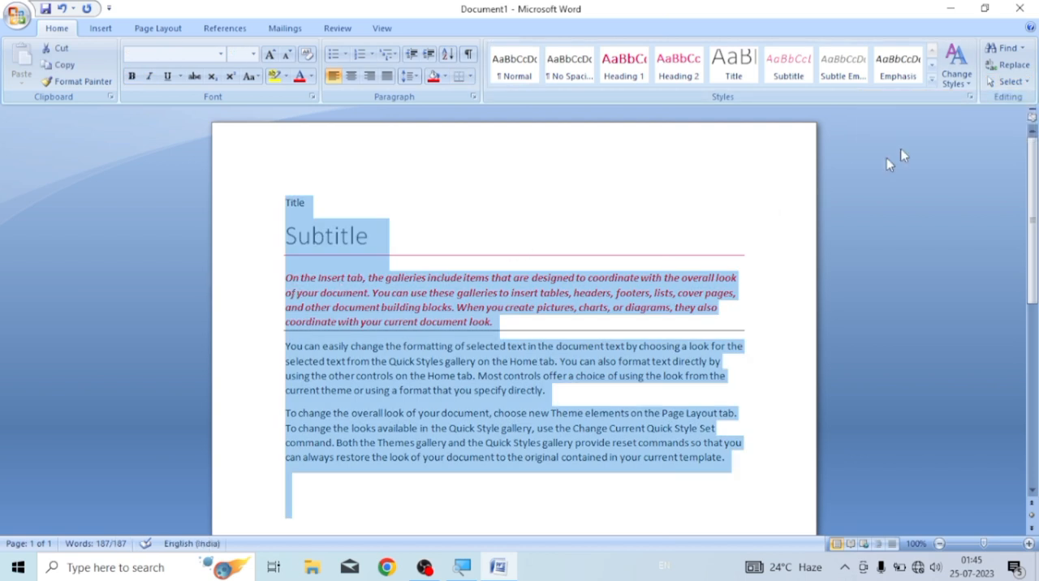
pyautogui.click(491, 219)
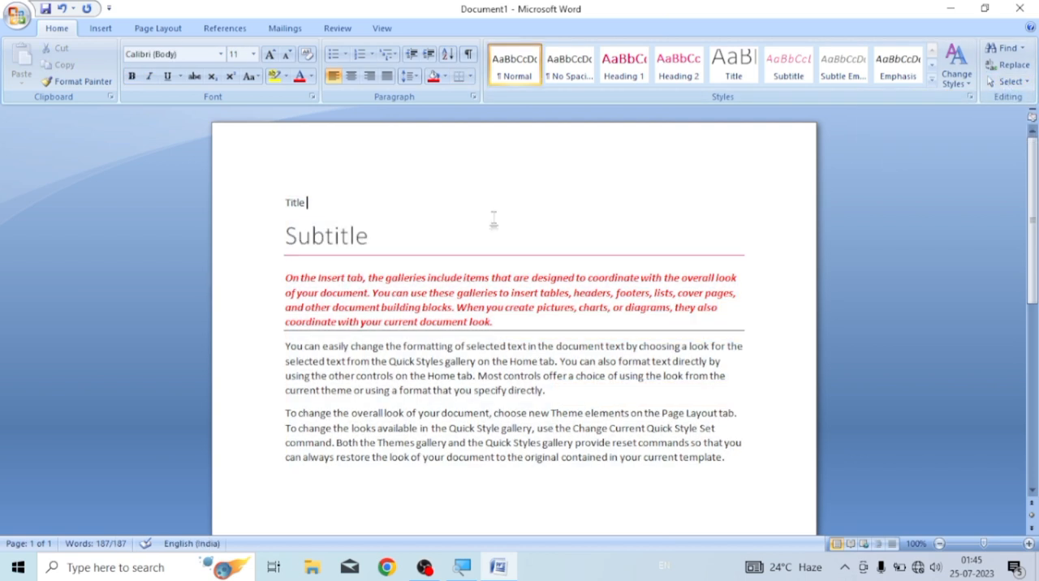
pyautogui.doubleClick(328, 237)
# Select all text with formatting similar to the red bold italic paragraph
pyautogui.click(281, 277)
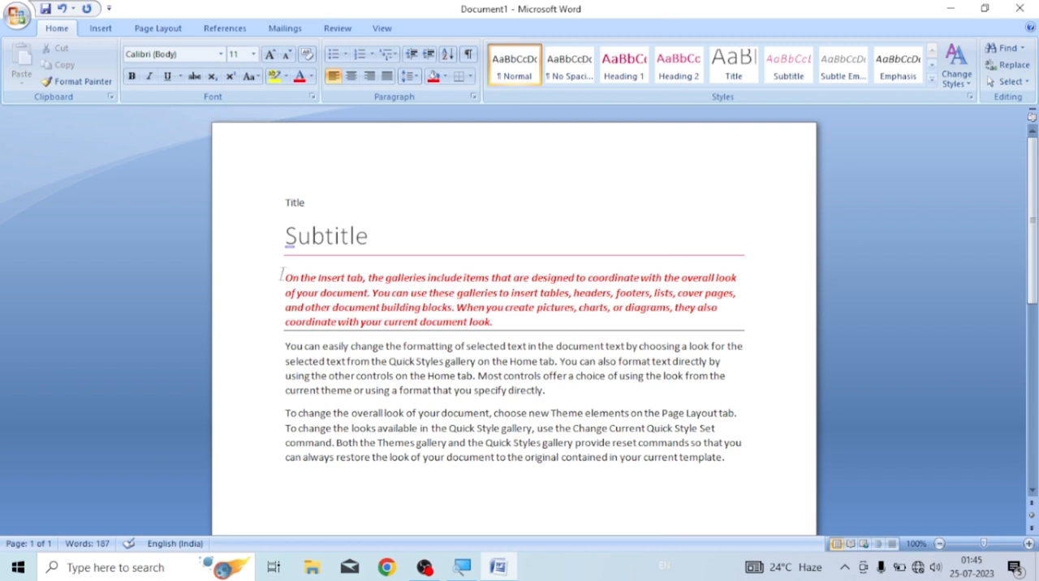
pyautogui.click(1010, 82)
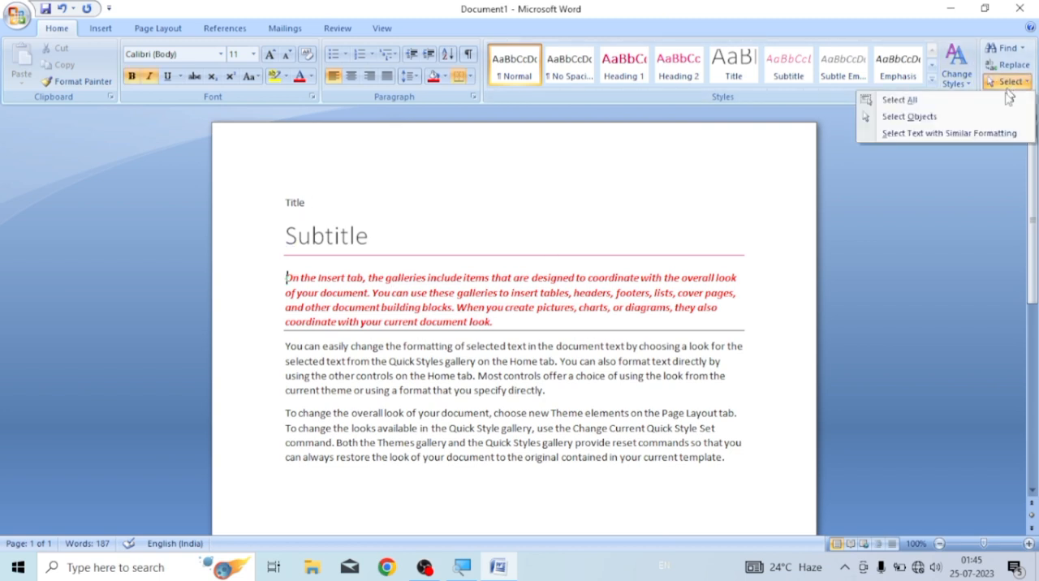
pyautogui.click(945, 135)
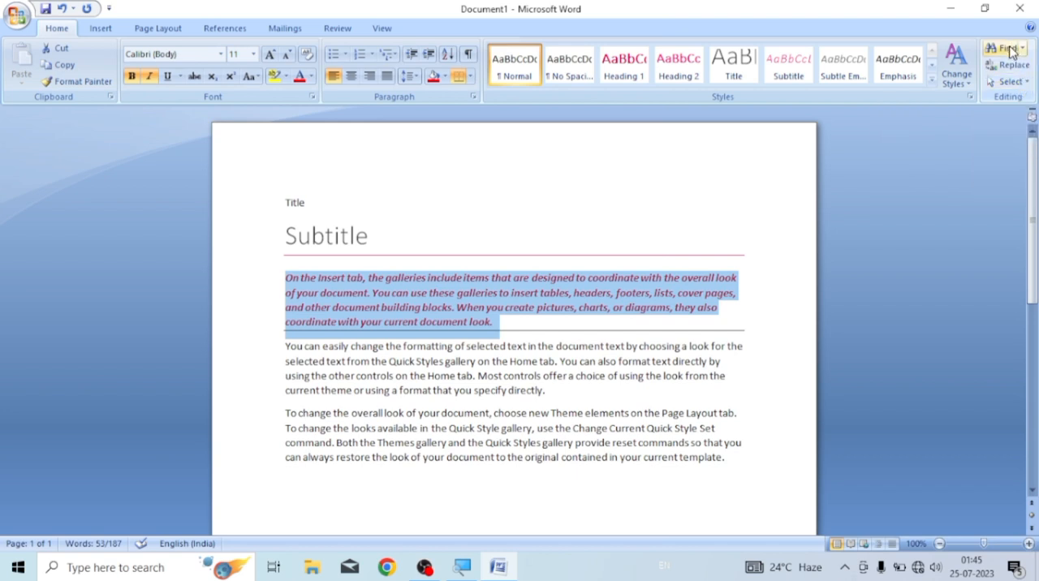
# Find the first two occurrences of "the", searching from the start of the document, and close the search
pyautogui.click(456, 235)
pyautogui.press('Home')
pyautogui.press('End')
pyautogui.click(284, 203)
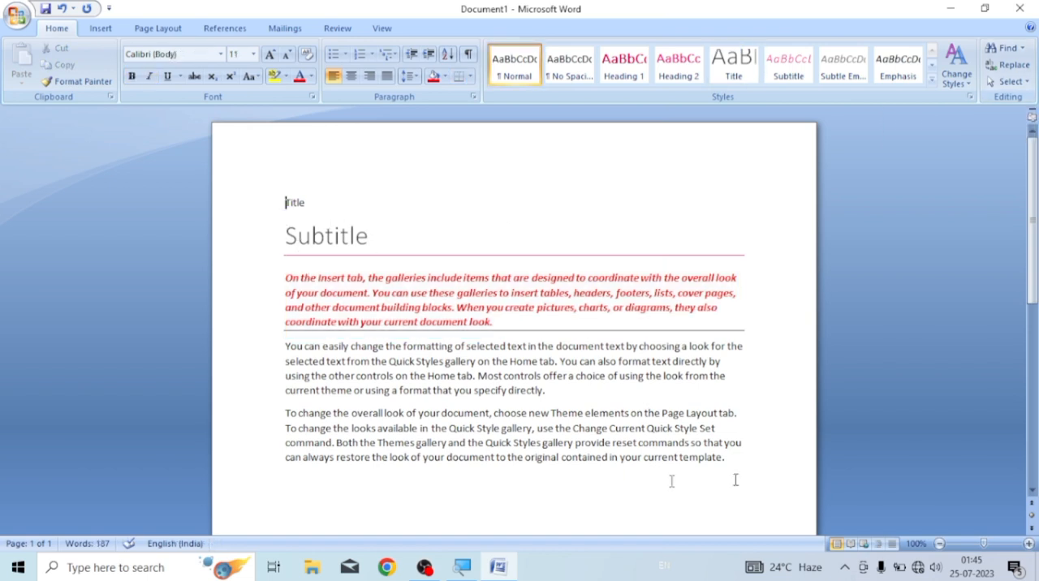
pyautogui.click(1007, 52)
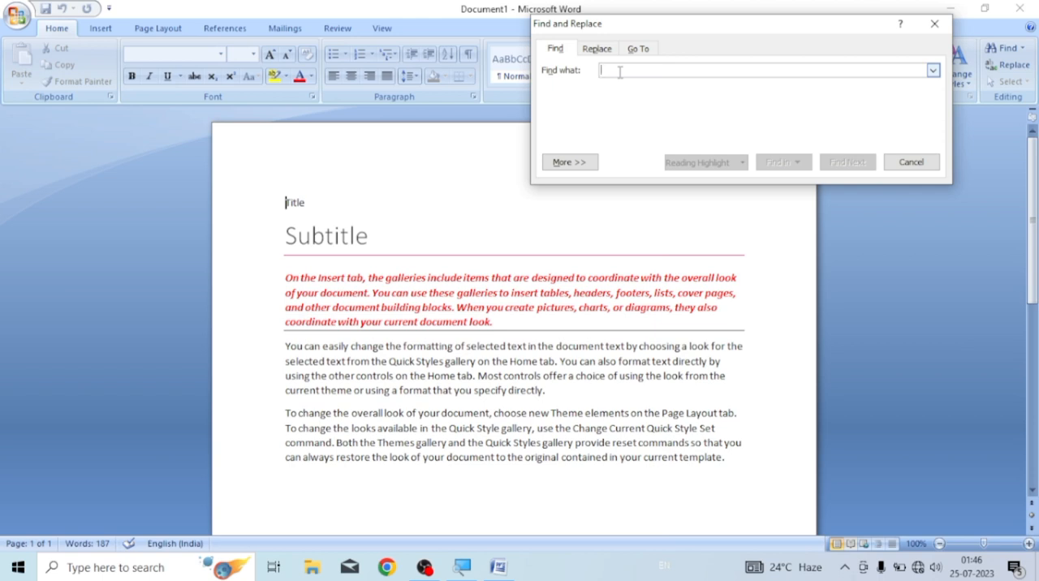
pyautogui.write('the')
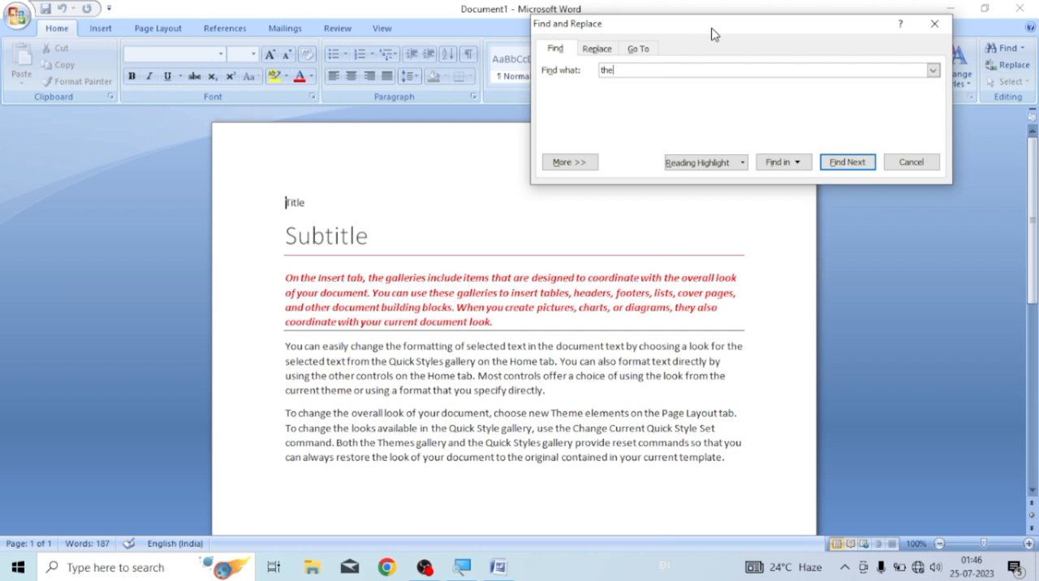
pyautogui.moveTo(714, 23); pyautogui.dragTo(649, 96)
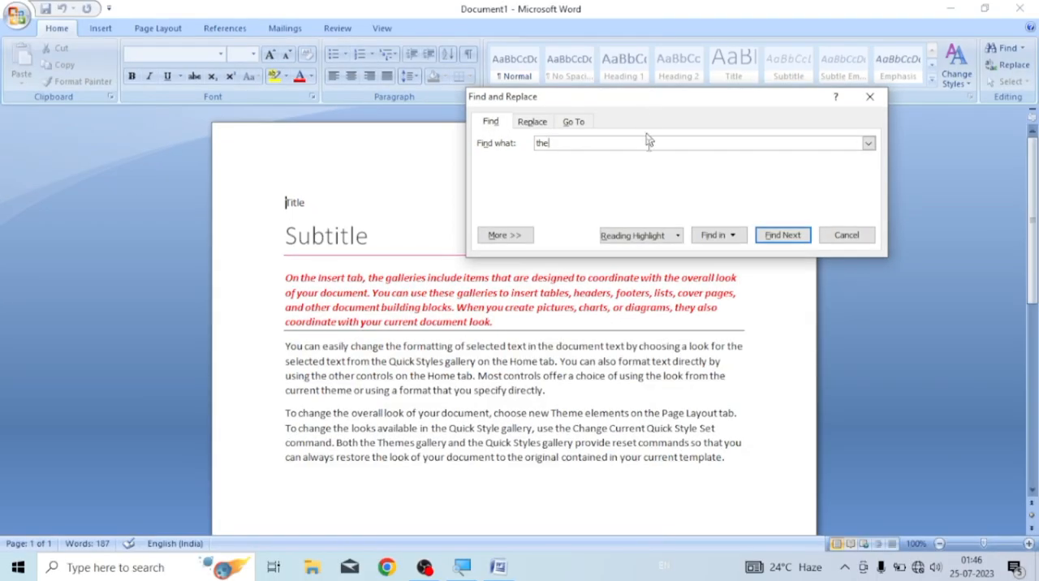
pyautogui.click(773, 241)
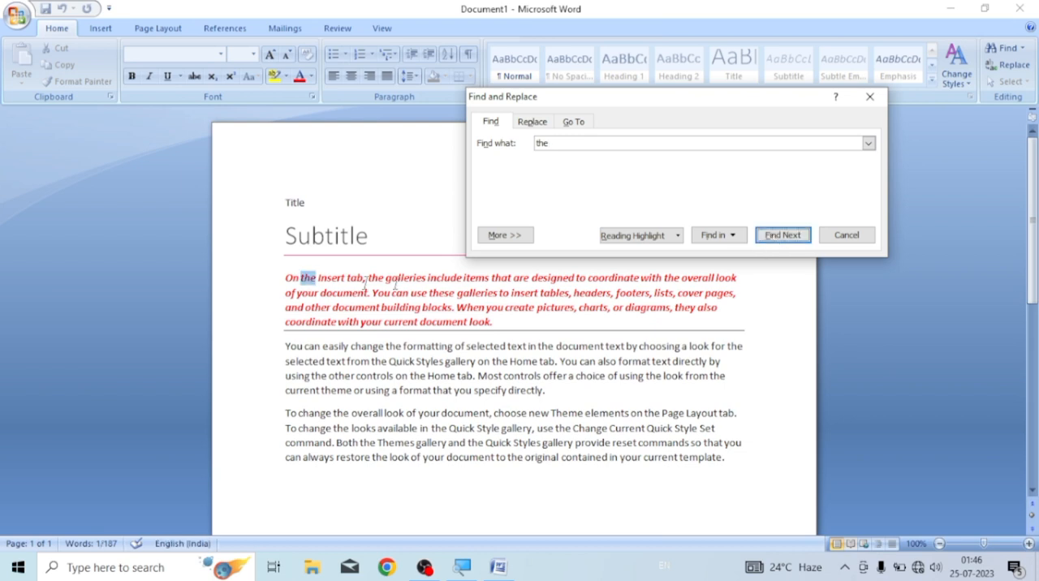
pyautogui.click(782, 239)
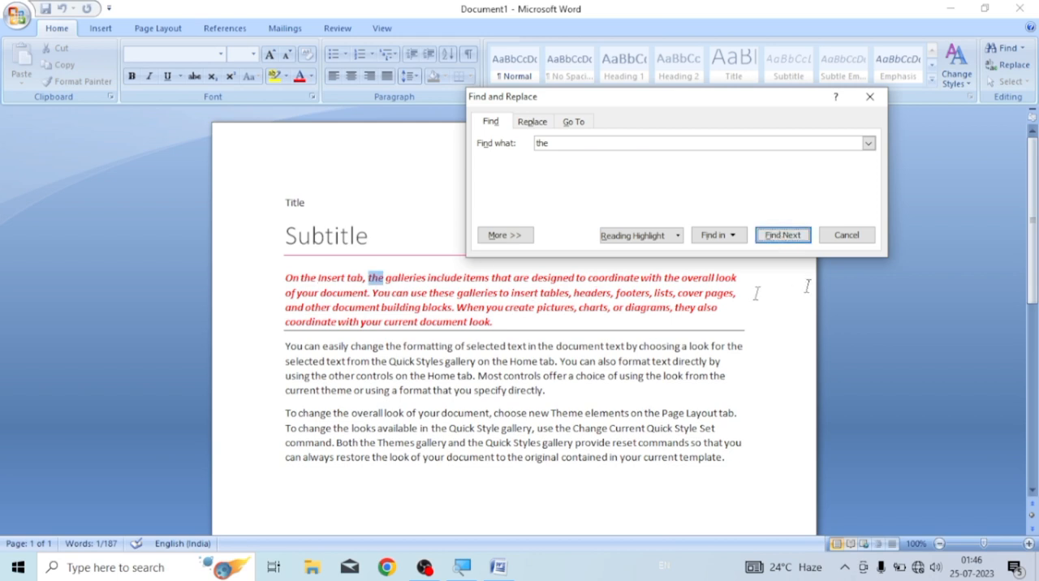
pyautogui.click(848, 240)
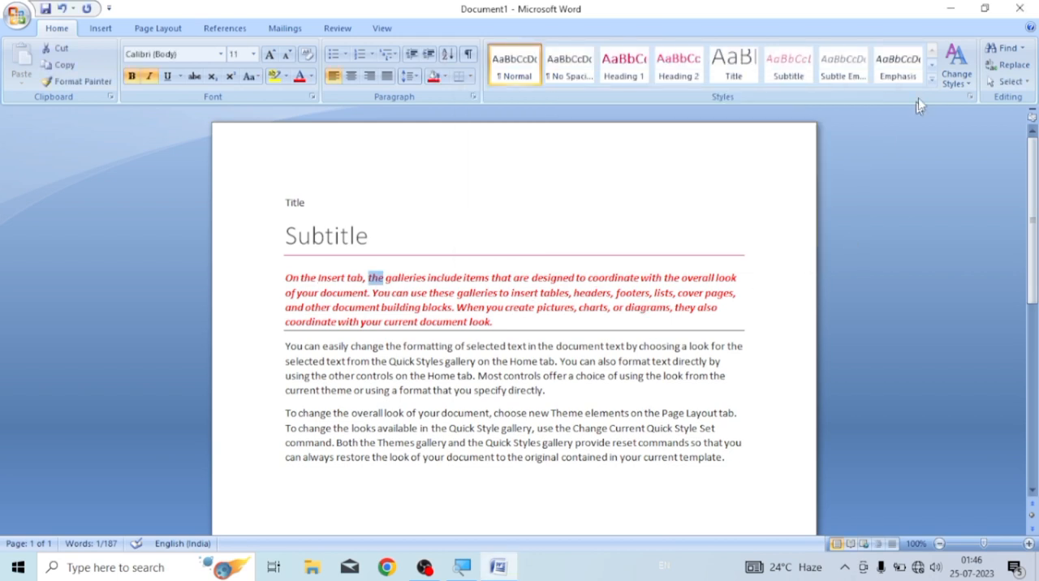
# Replace the next three matches of "the" in the red paragraph with "this", one at a time
pyautogui.click(1012, 68)
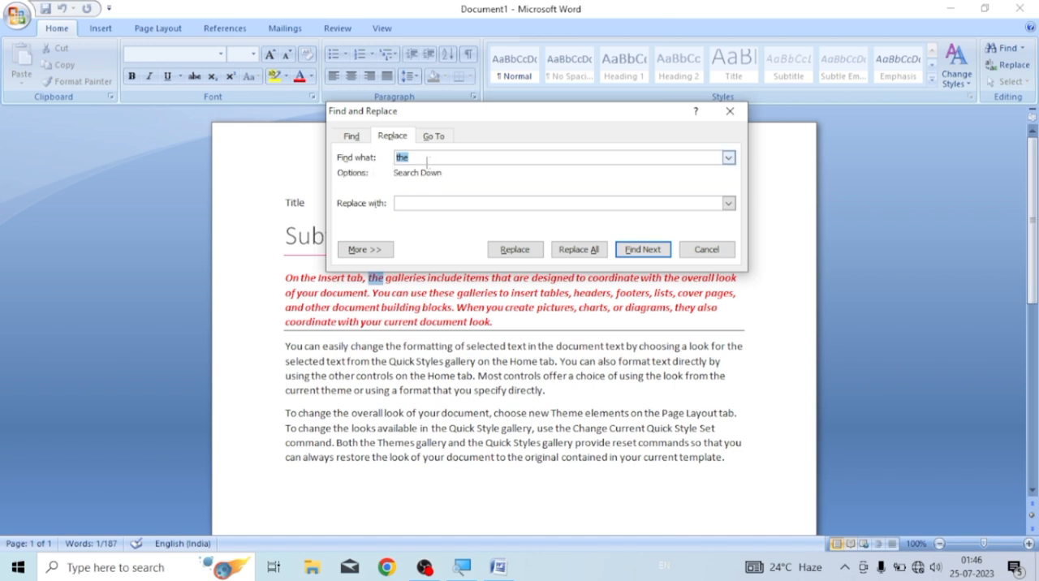
pyautogui.click(407, 203)
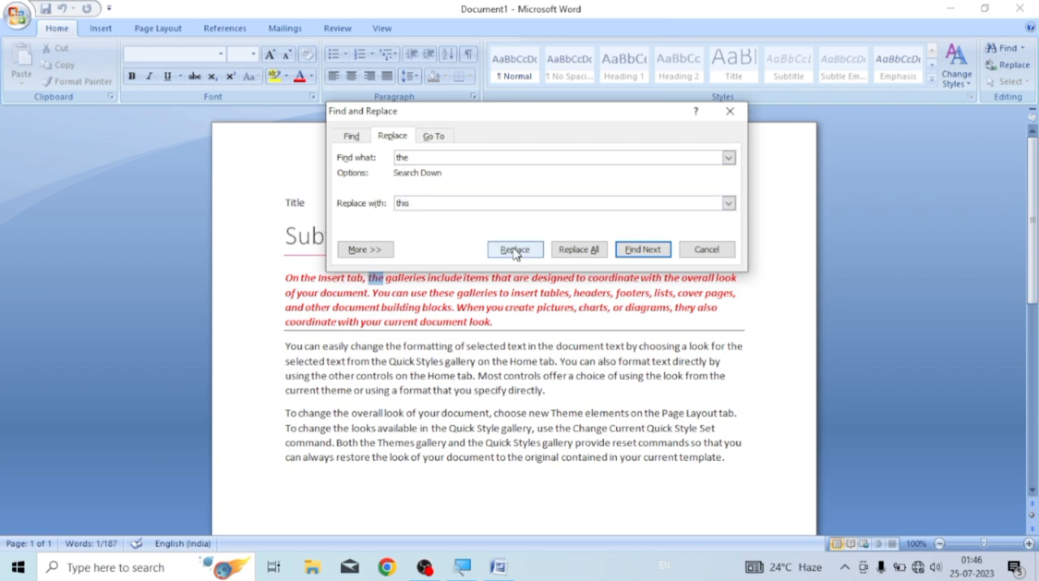
pyautogui.moveTo(541, 117); pyautogui.dragTo(758, 100)
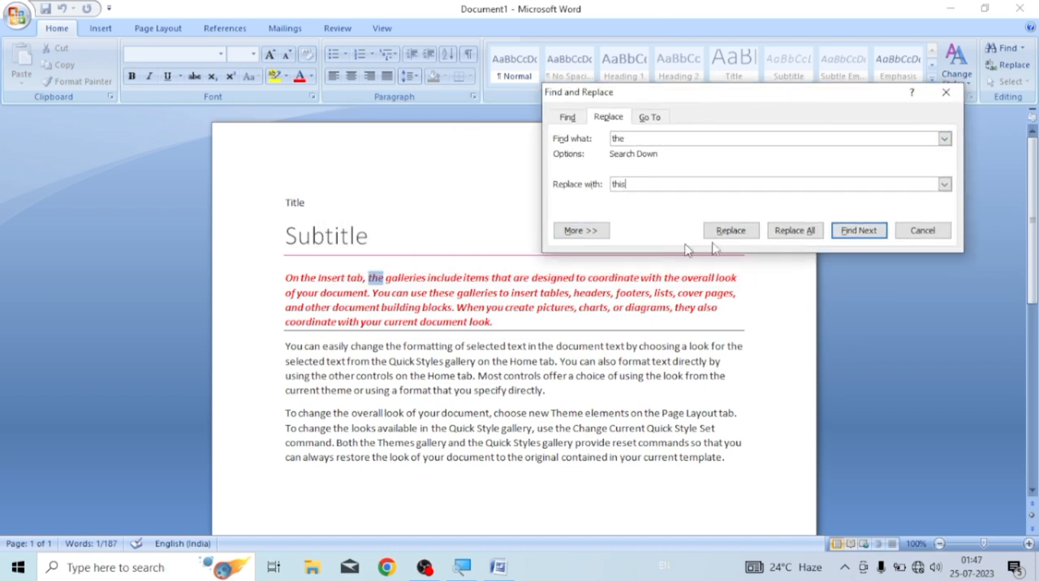
pyautogui.click(730, 230)
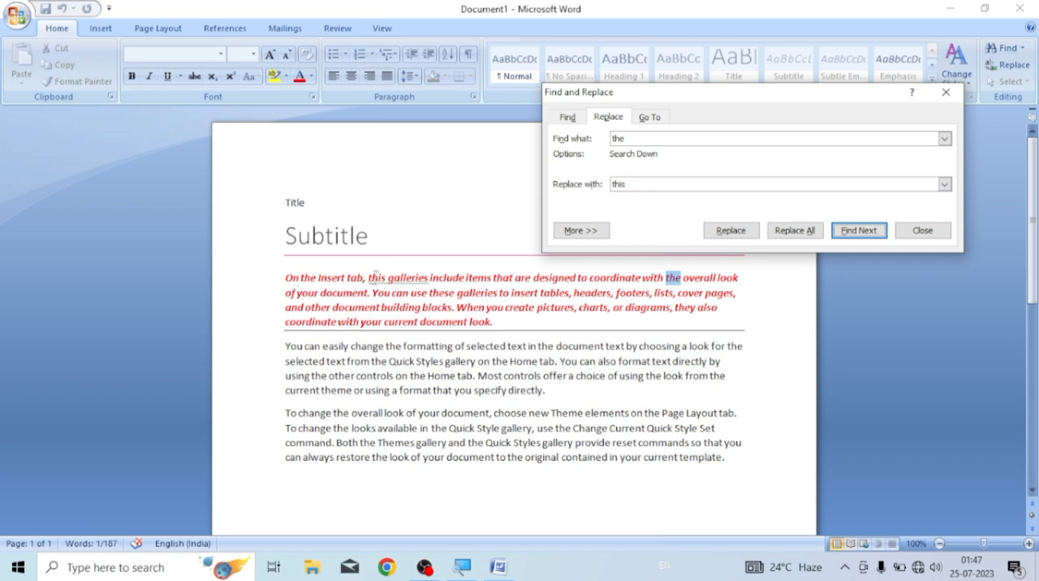
pyautogui.click(733, 231)
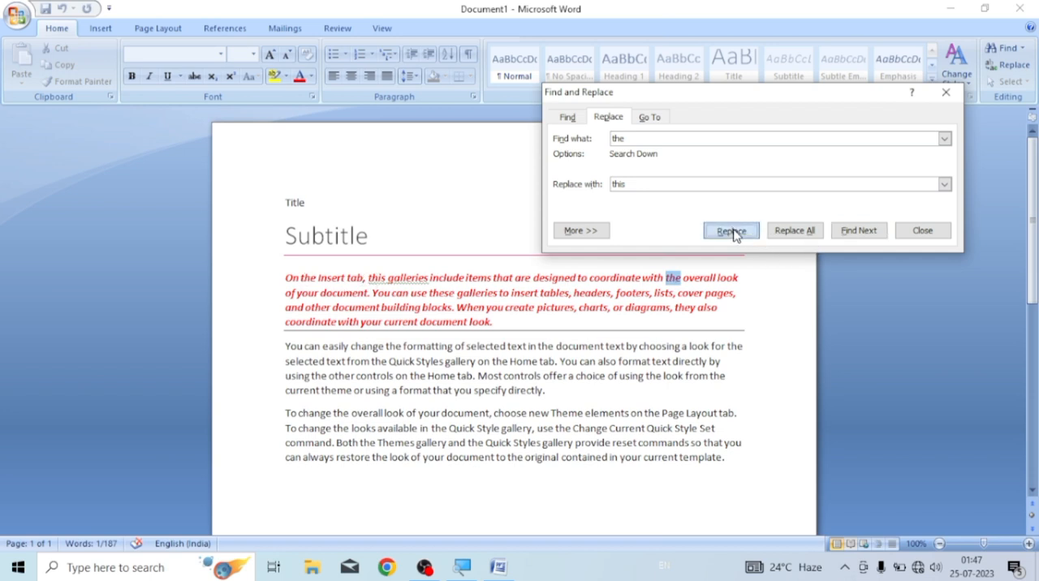
pyautogui.click(691, 275)
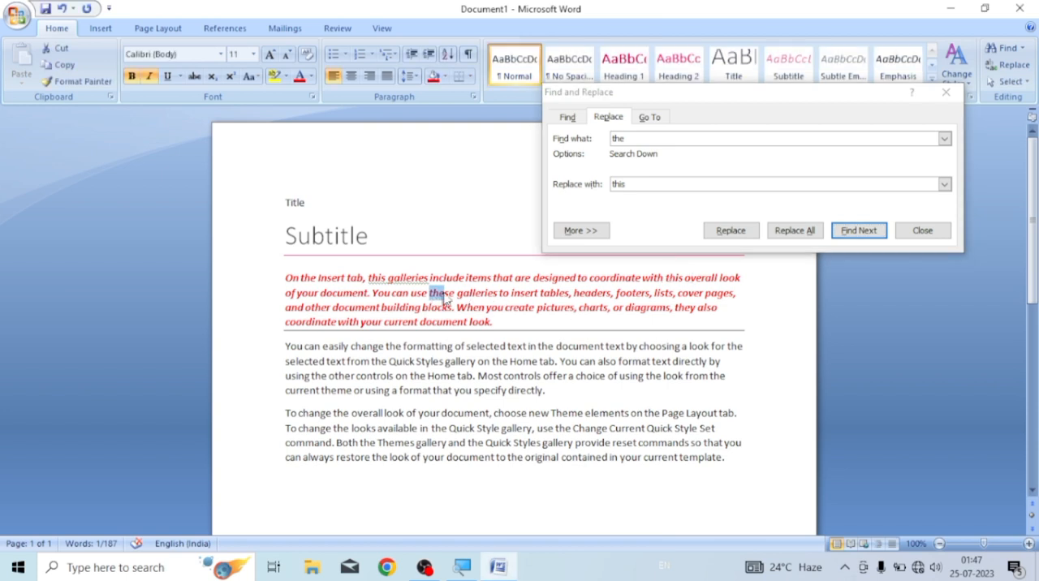
pyautogui.click(728, 234)
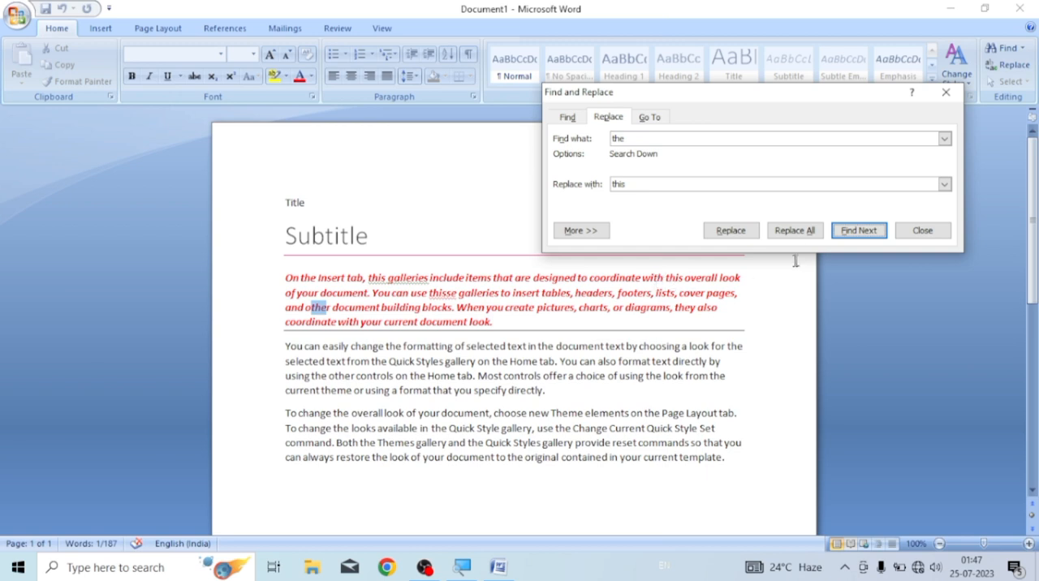
# Replace all remaining matches of "the" with "this", including those at the document's beginning, and close the dialog
pyautogui.click(795, 231)
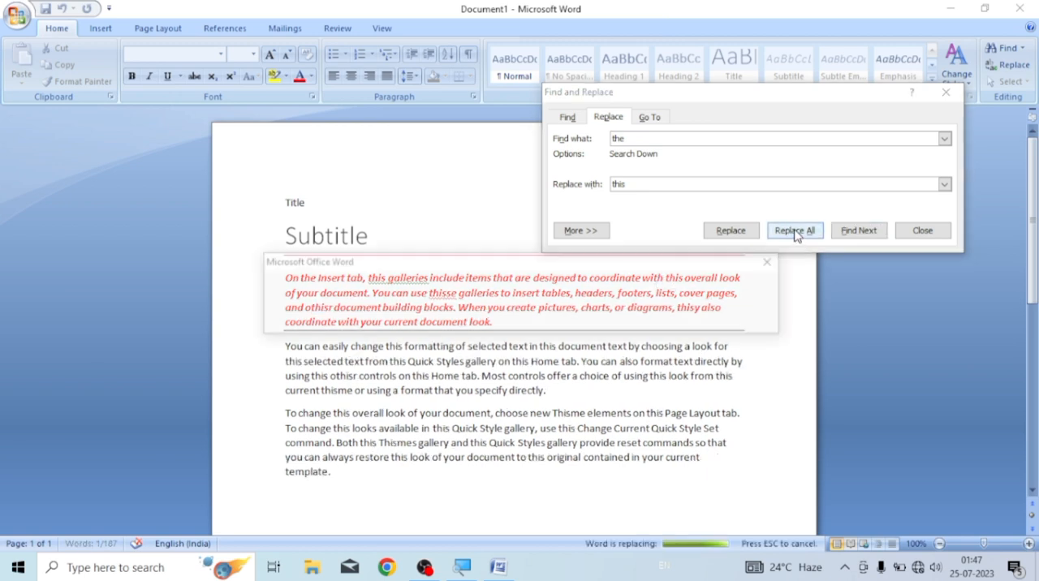
pyautogui.click(491, 322)
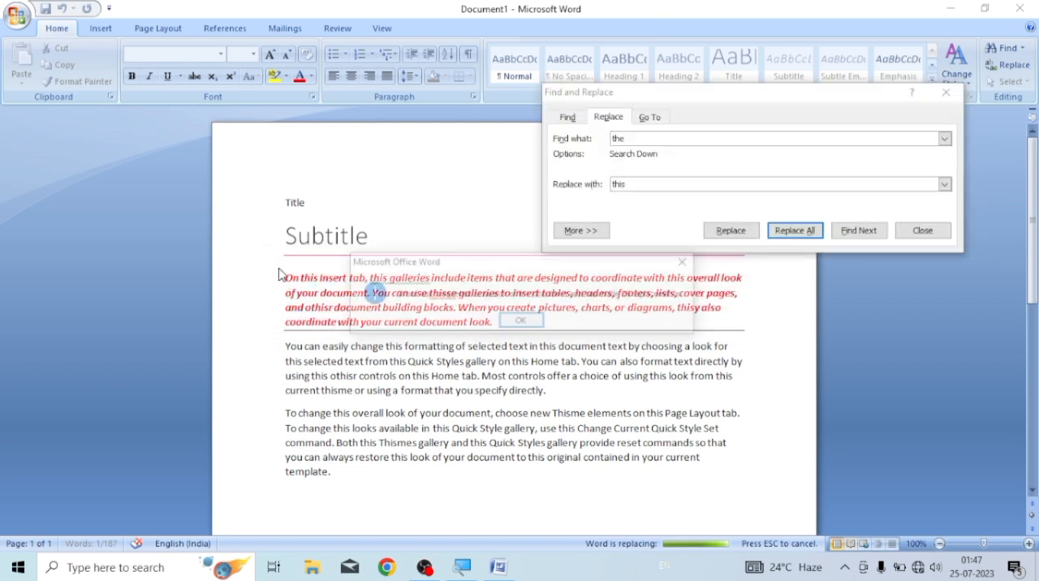
pyautogui.click(522, 321)
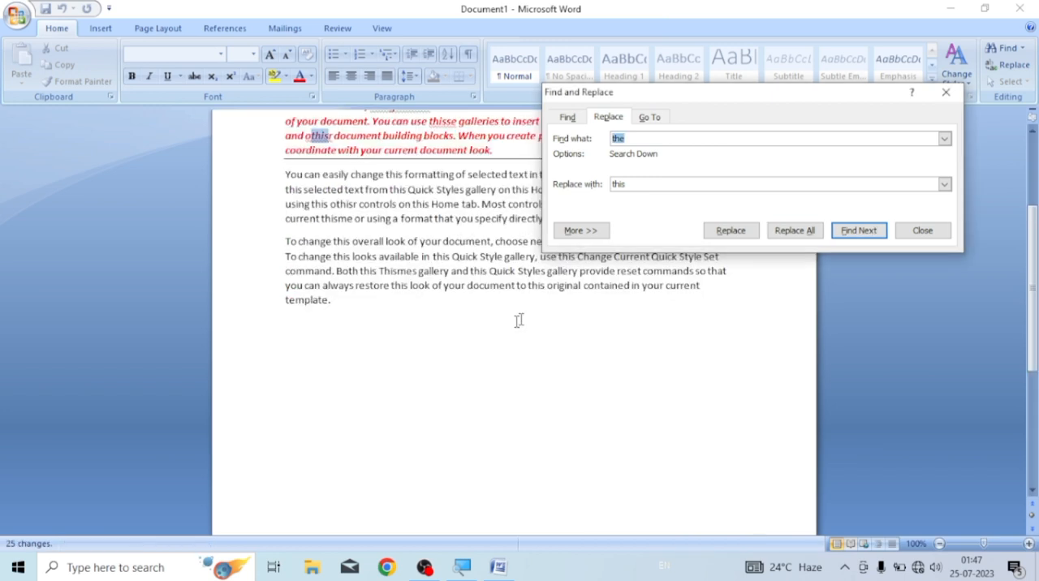
pyautogui.scroll(2, 418, 370)
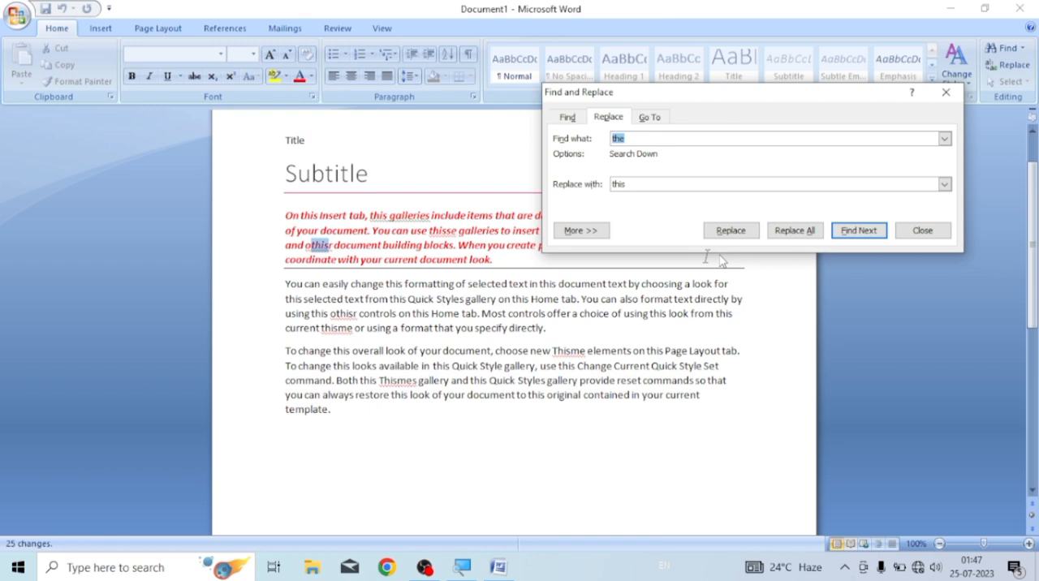
pyautogui.click(920, 233)
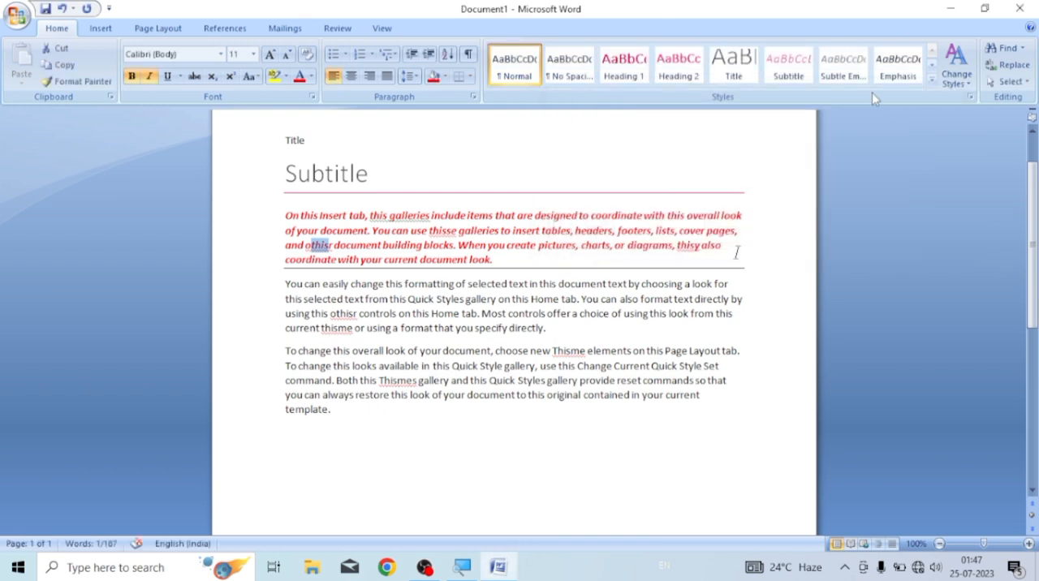
# Choose Line as the Go To target, close the dialog and place the cursor at the red paragraph's start
pyautogui.click(1012, 67)
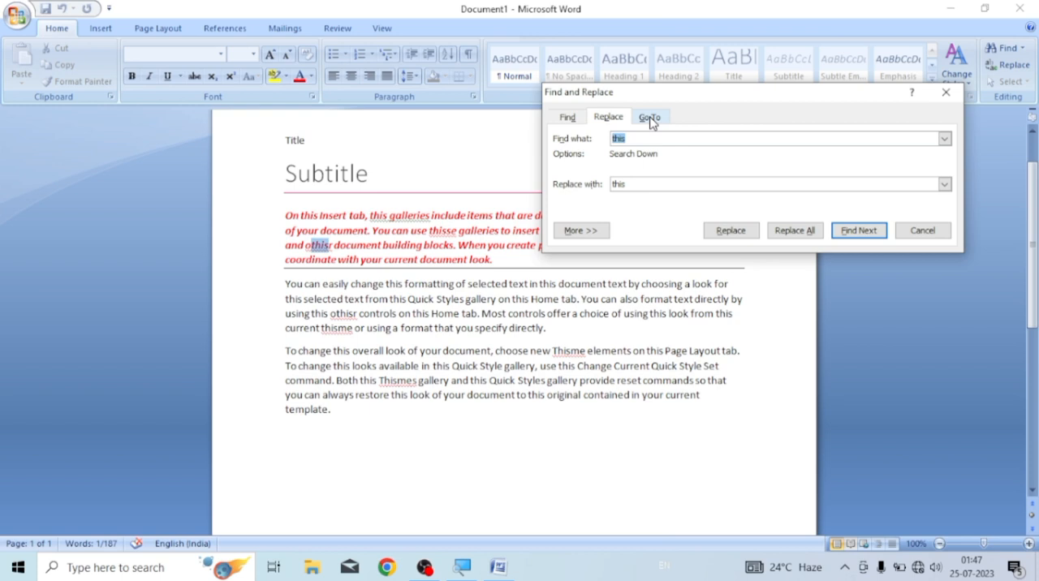
pyautogui.click(650, 119)
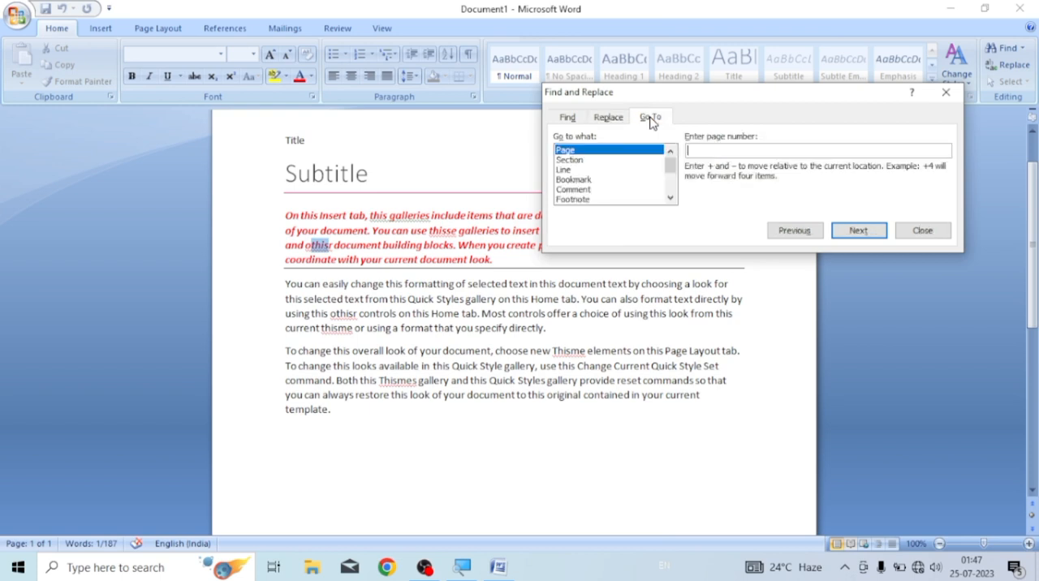
pyautogui.click(566, 170)
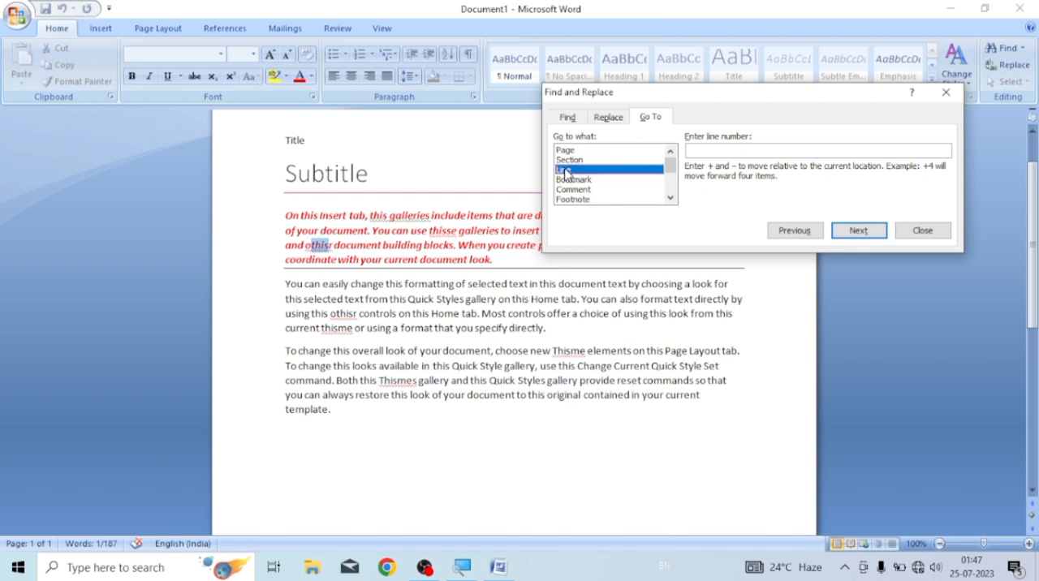
pyautogui.click(922, 230)
pyautogui.click(282, 214)
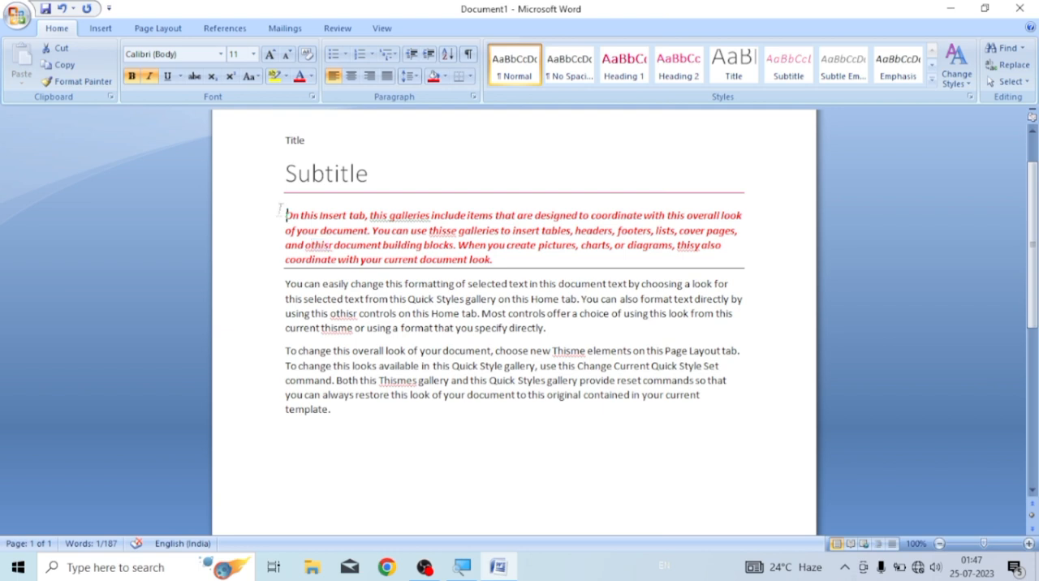
# Go from the start of the Title line to line 8 of the document, and close the dialog
pyautogui.click(286, 141)
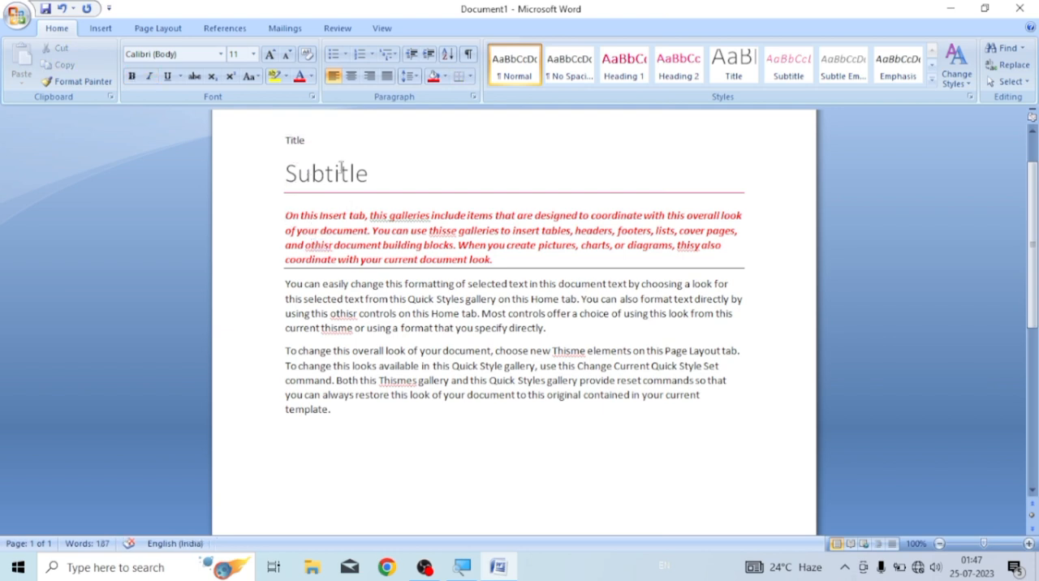
pyautogui.click(1015, 50)
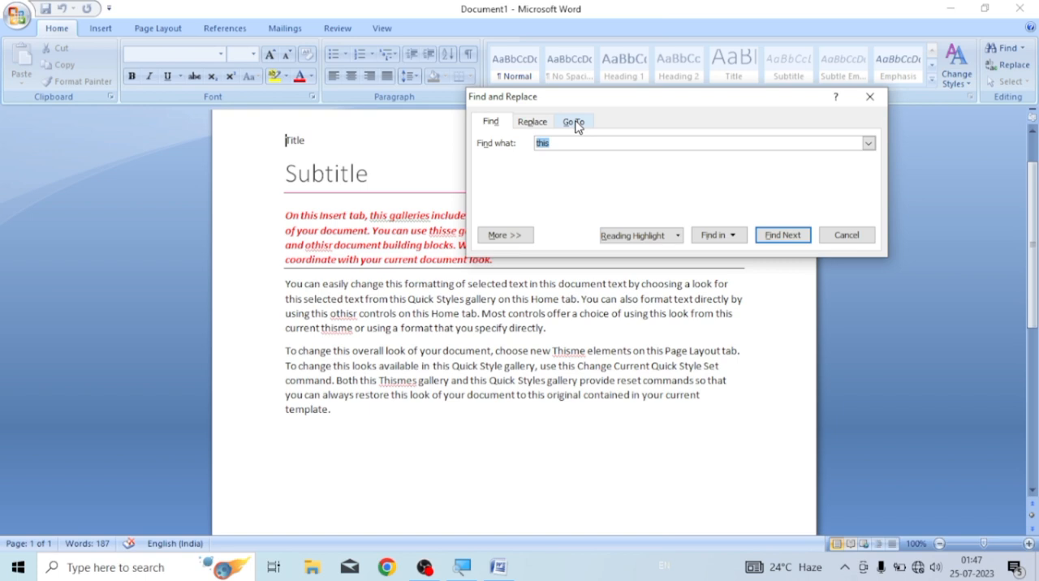
pyautogui.click(575, 122)
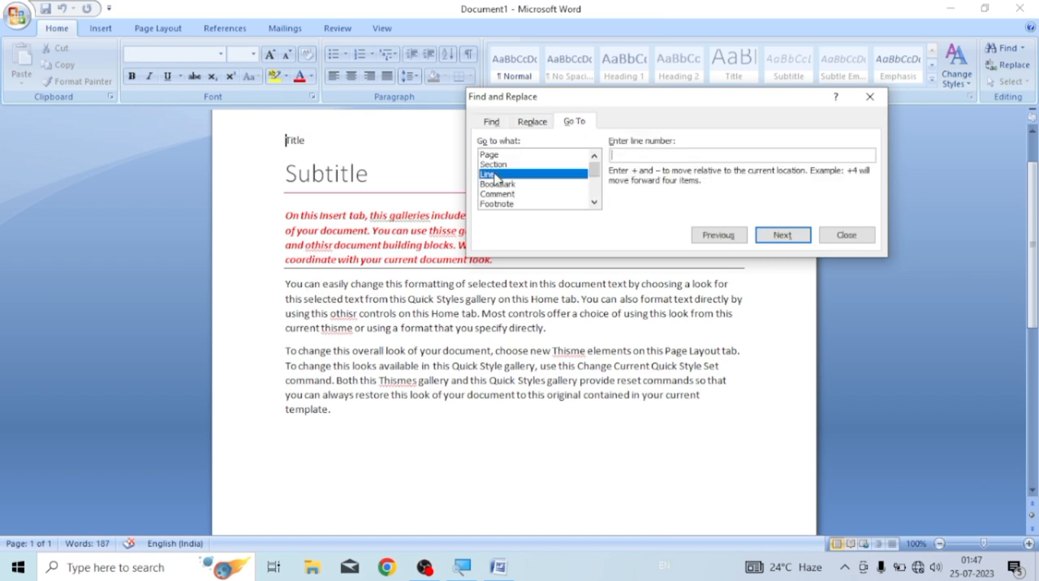
pyautogui.click(636, 153)
pyautogui.write('8')
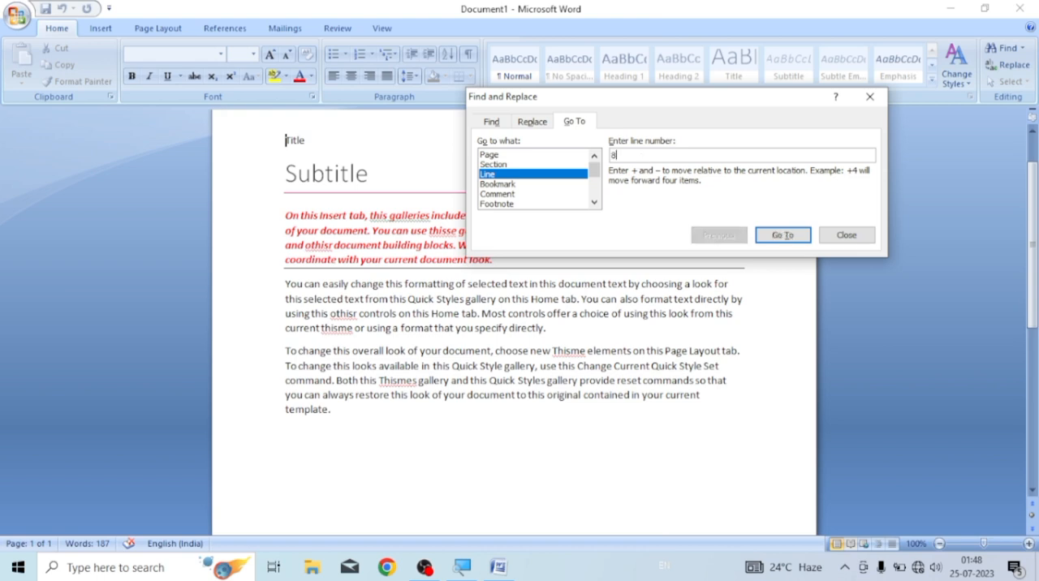
pyautogui.click(783, 237)
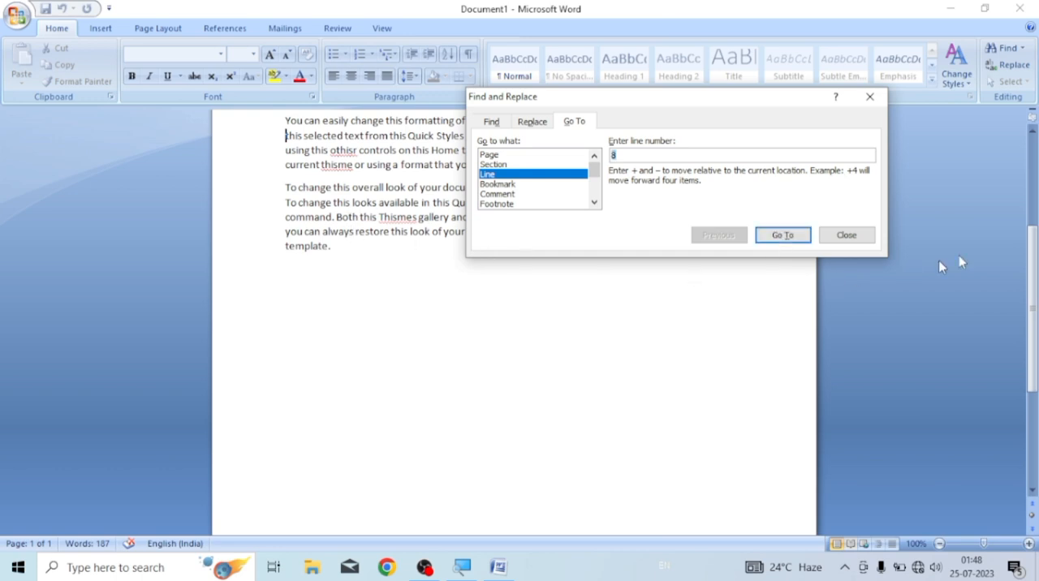
pyautogui.click(847, 235)
pyautogui.scroll(3, 512, 285)
pyautogui.scroll(2, 508, 281)
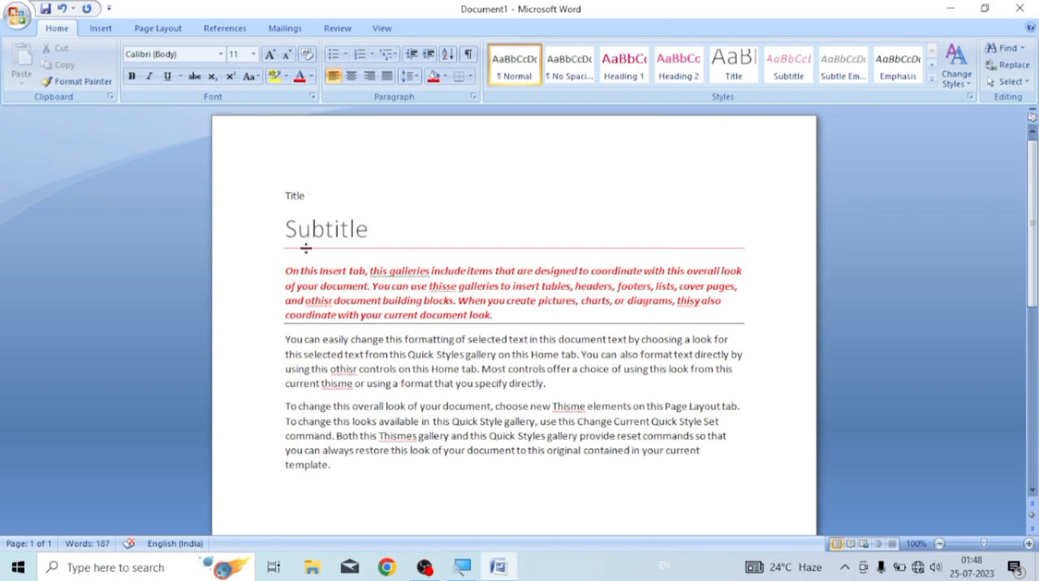